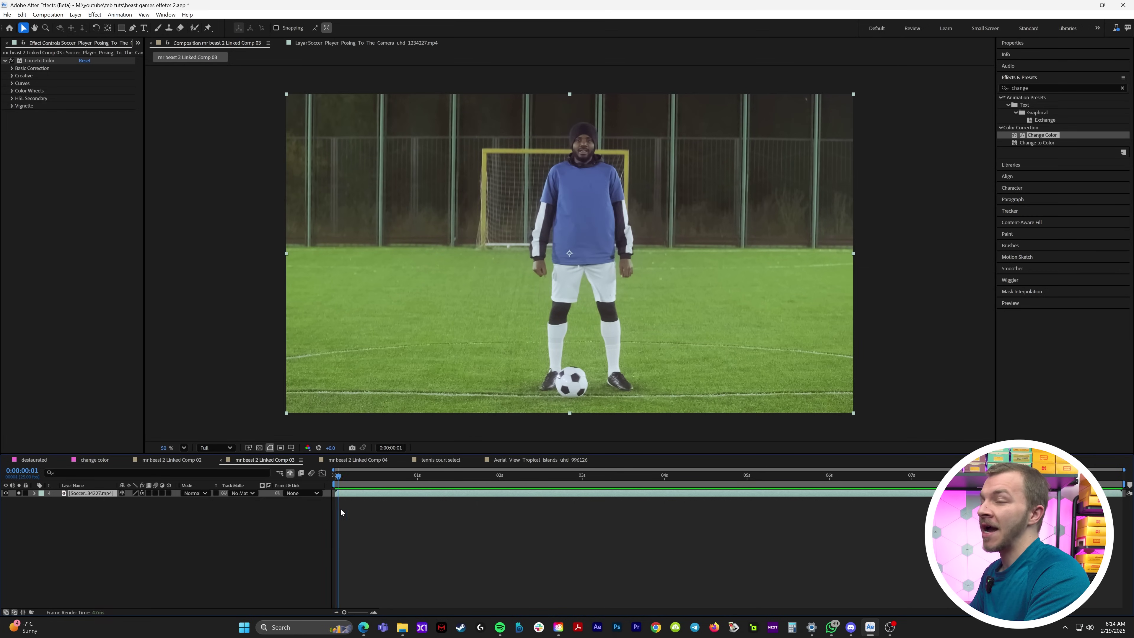
# Find the Change Color effect and apply it to the soccer player footage layer
pyautogui.press('space')
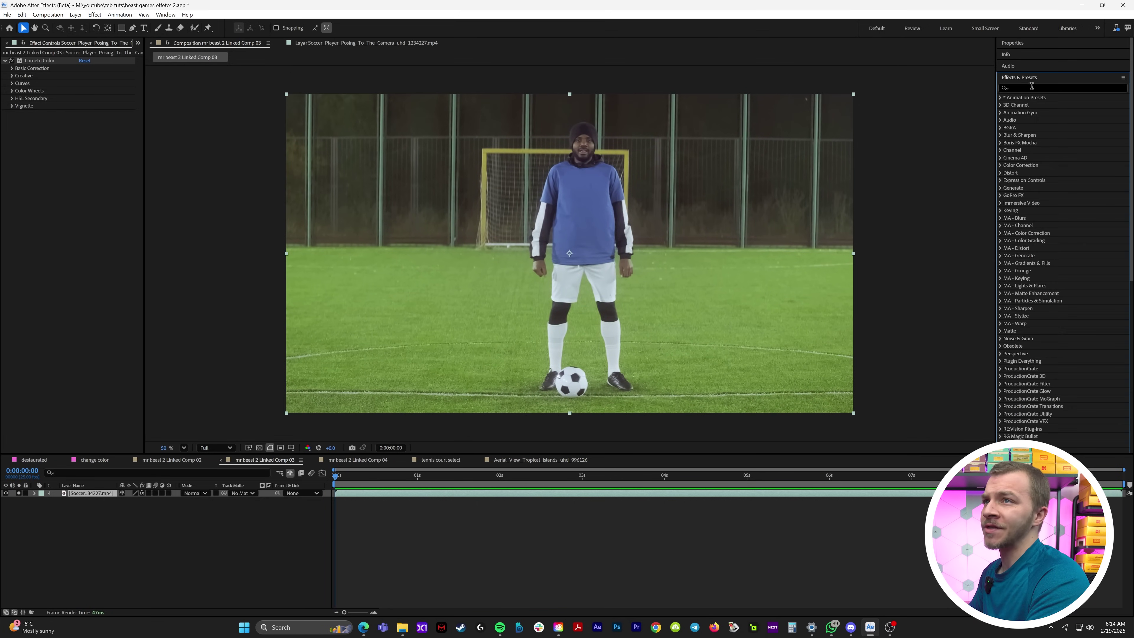
pyautogui.click(1032, 87)
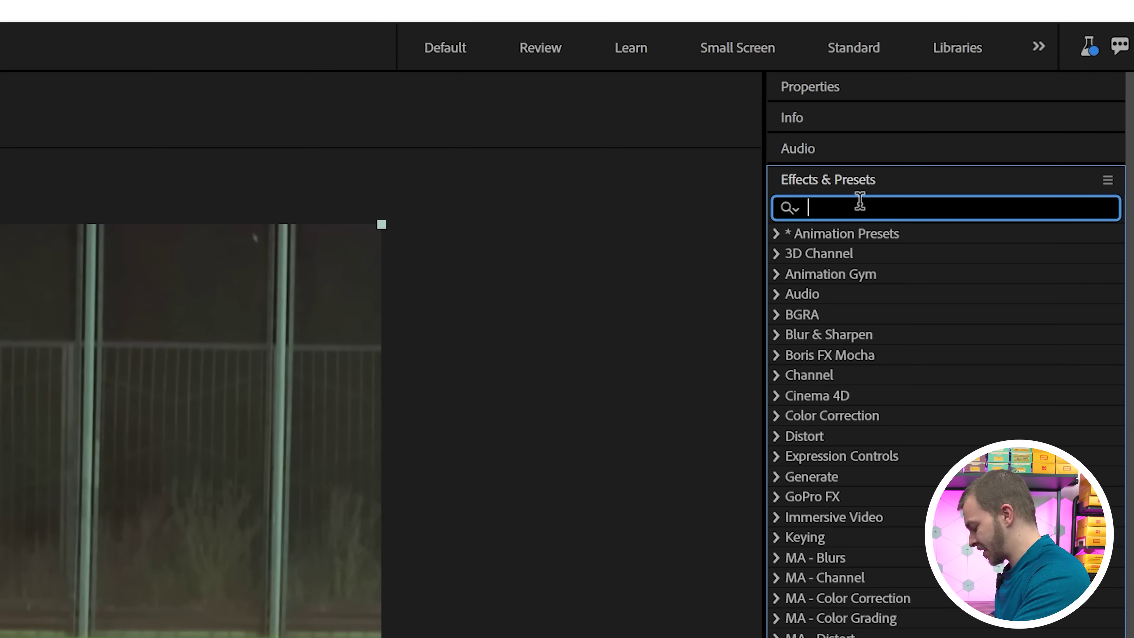
pyautogui.write('change color')
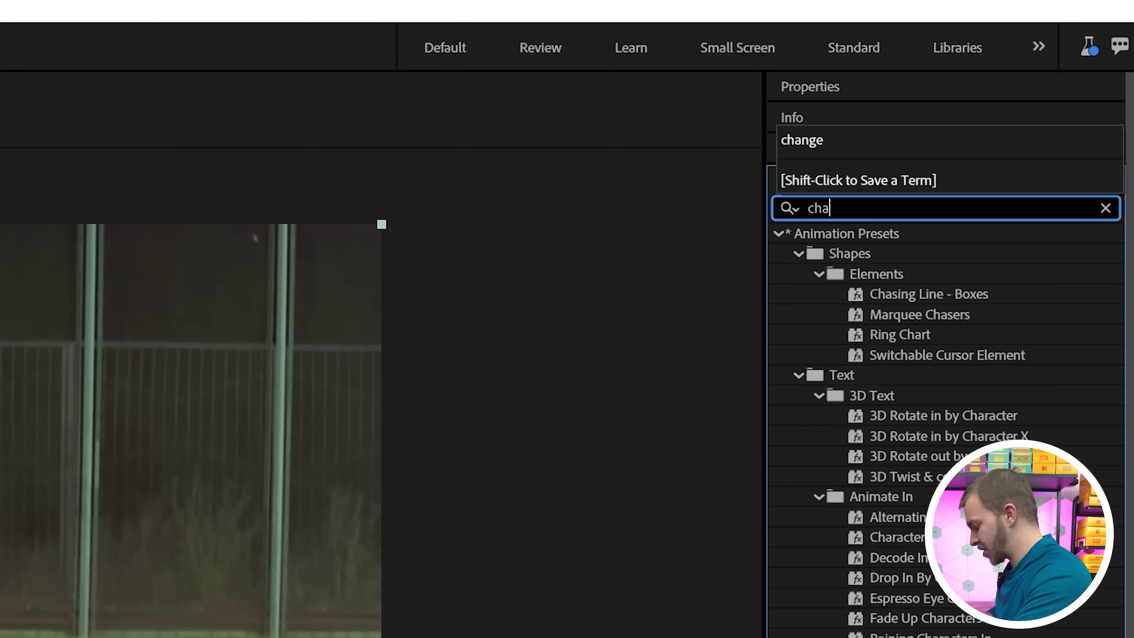
pyautogui.click(848, 255)
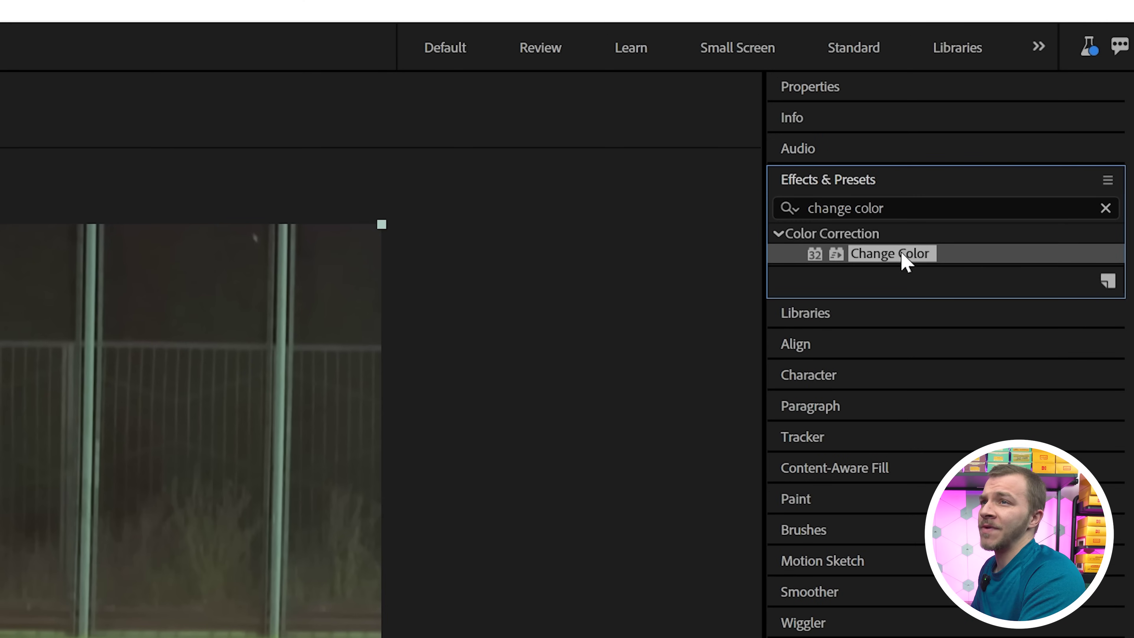
pyautogui.moveTo(927, 262); pyautogui.dragTo(416, 481)
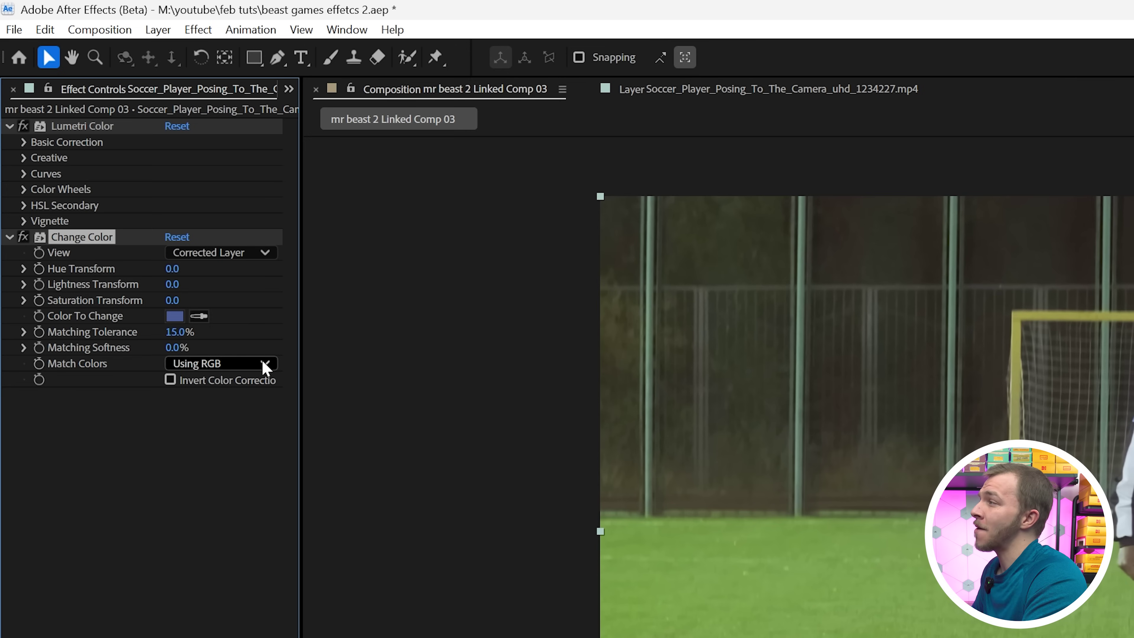
# Recolor the blue shirt red by matching colors using hue, with Hue Transform -212 and Saturation Transform 49
pyautogui.click(216, 365)
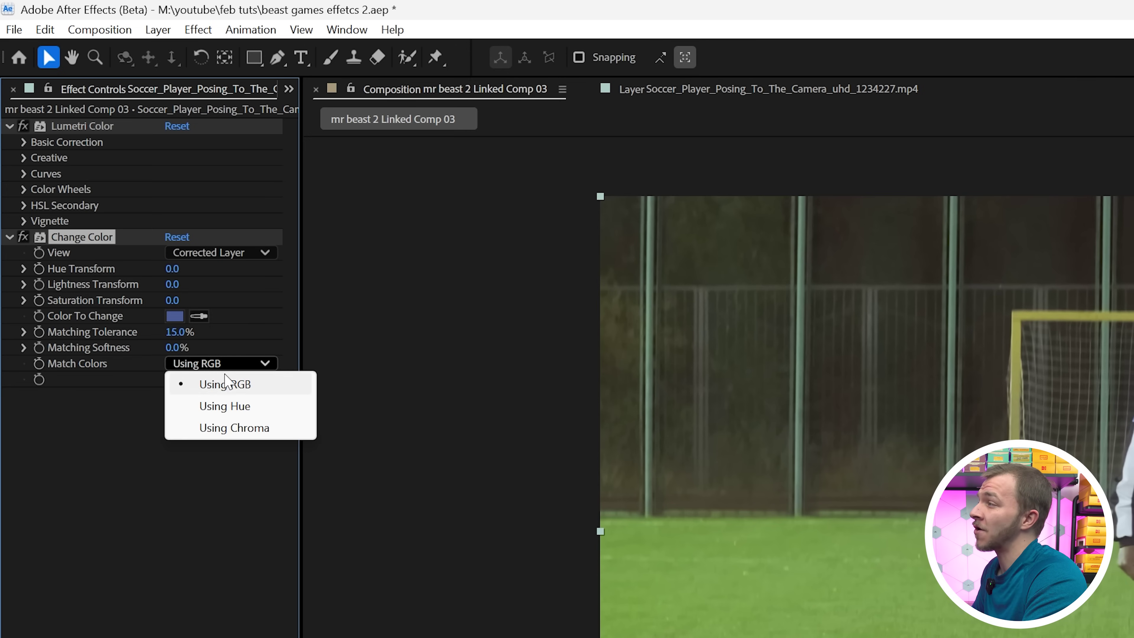
pyautogui.click(220, 408)
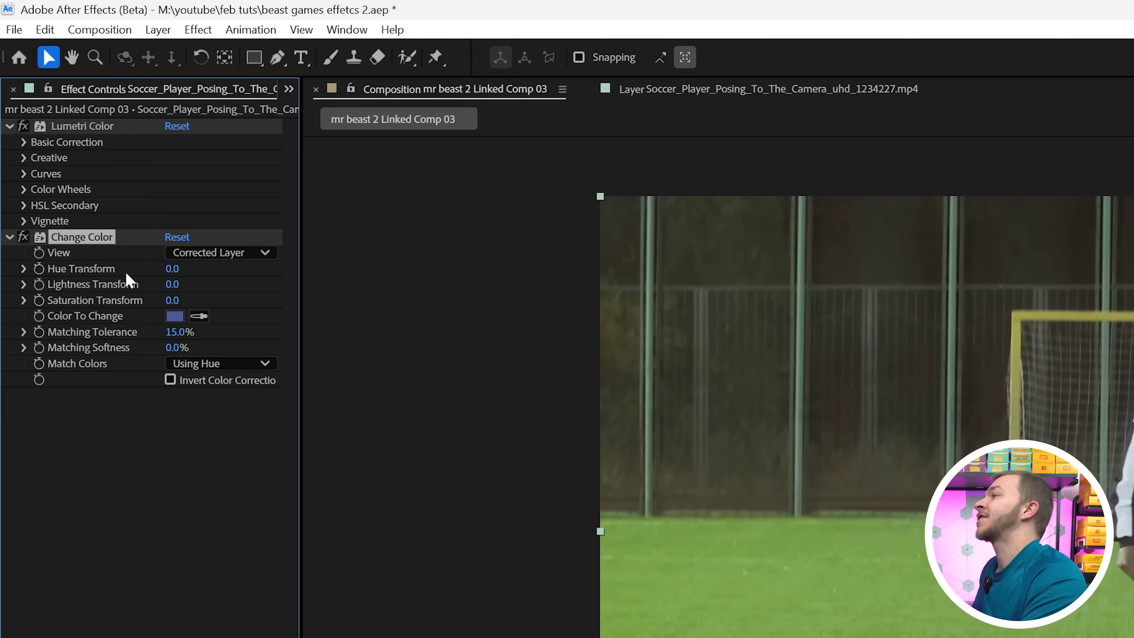
pyautogui.moveTo(171, 273); pyautogui.dragTo(184, 272)
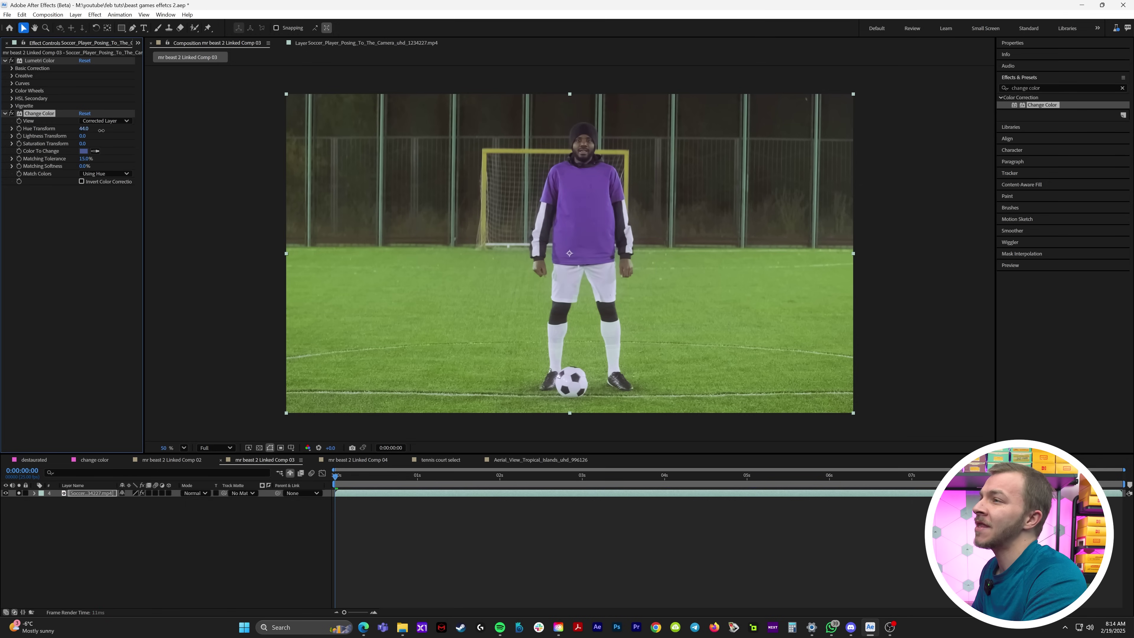
pyautogui.moveTo(133, 128); pyautogui.dragTo(45, 189)
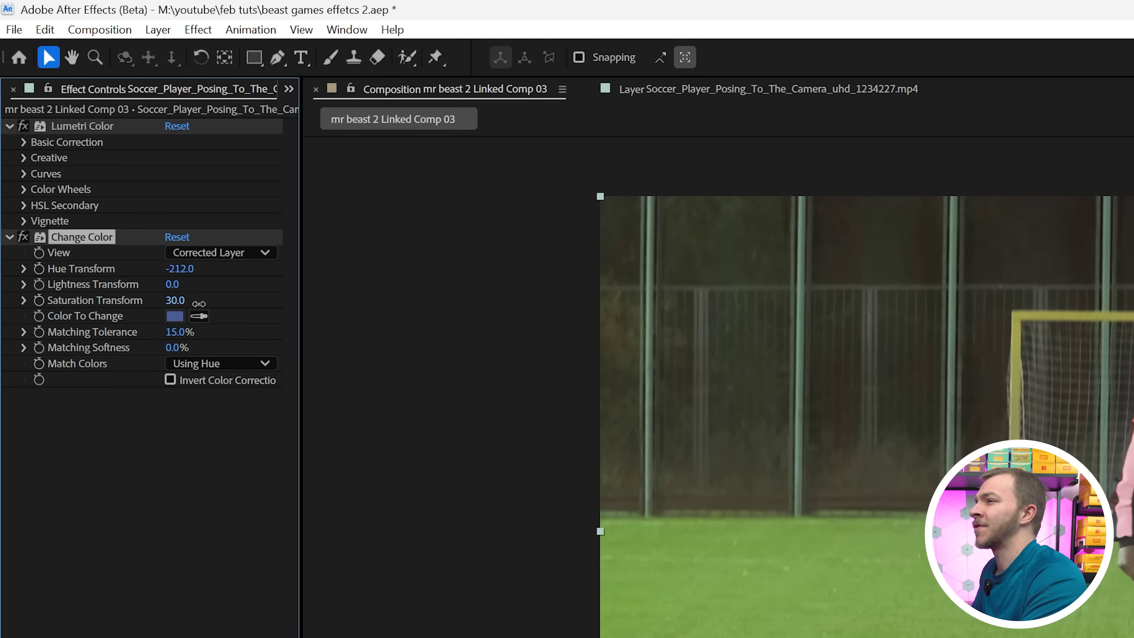
pyautogui.moveTo(199, 303); pyautogui.dragTo(217, 304)
# Set Change Color's Matching Tolerance to 6% to limit the recoloring to the shirt, and shift the Hue Transform further
pyautogui.scroll(3, 633, 301)
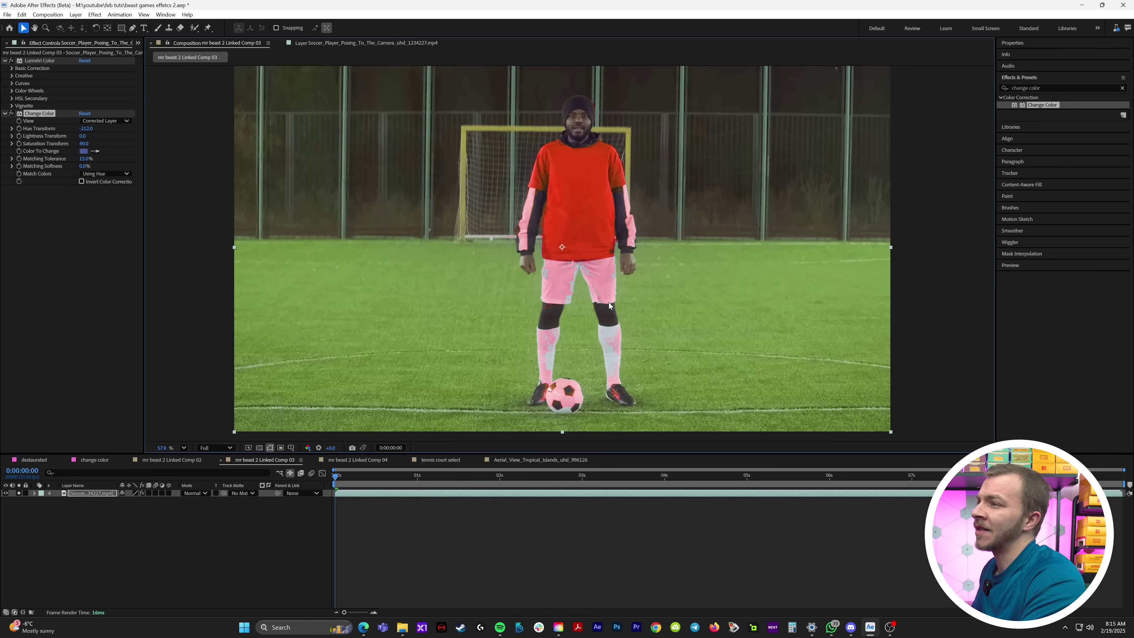
pyautogui.scroll(3, 609, 305)
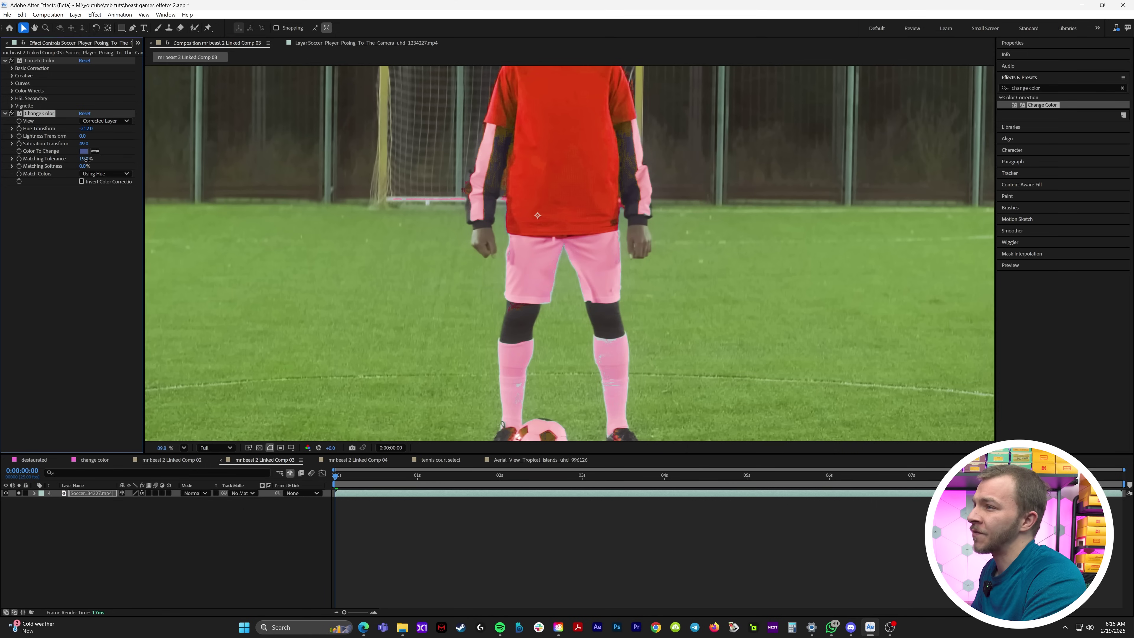
pyautogui.moveTo(180, 334); pyautogui.dragTo(179, 333)
pyautogui.moveTo(86, 158); pyautogui.dragTo(79, 158)
pyautogui.press('space')
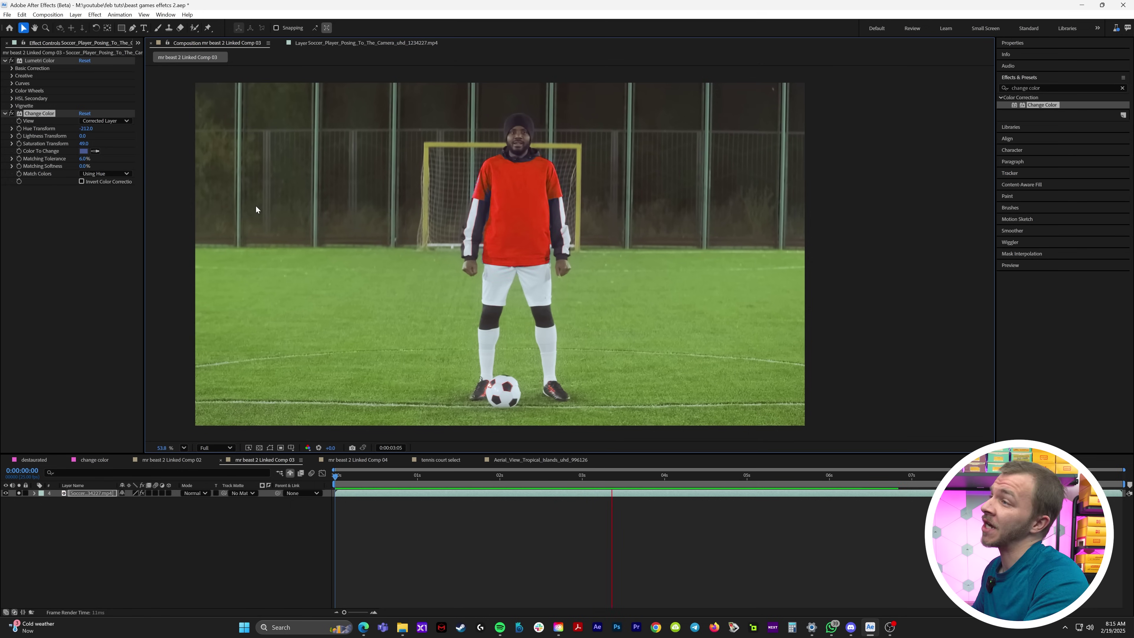
pyautogui.press('space')
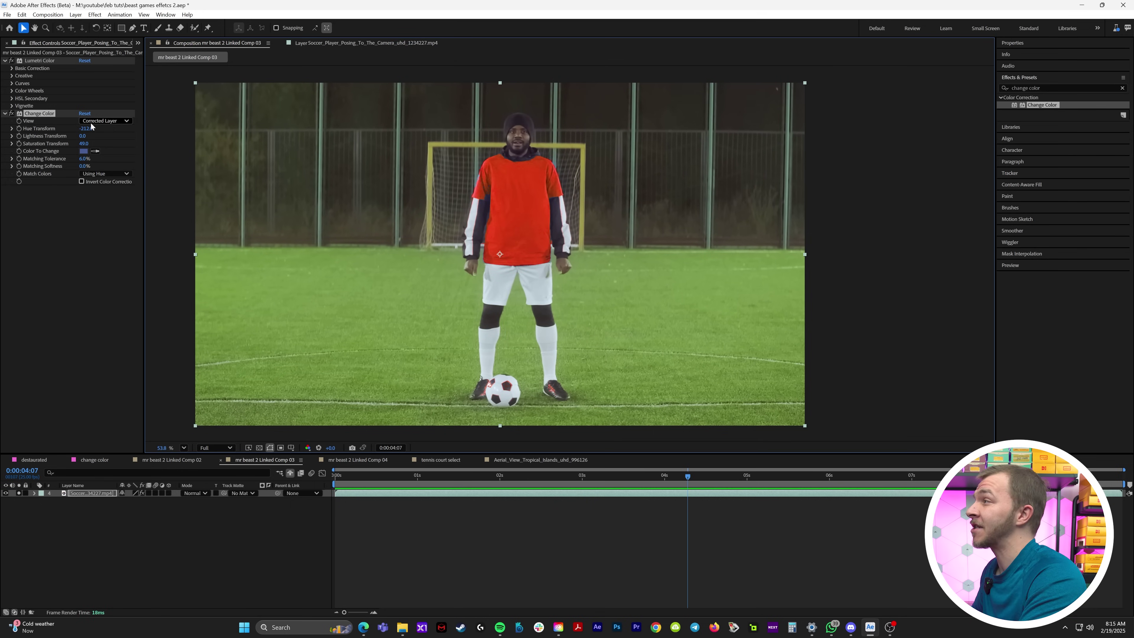
pyautogui.moveTo(87, 130); pyautogui.dragTo(81, 129)
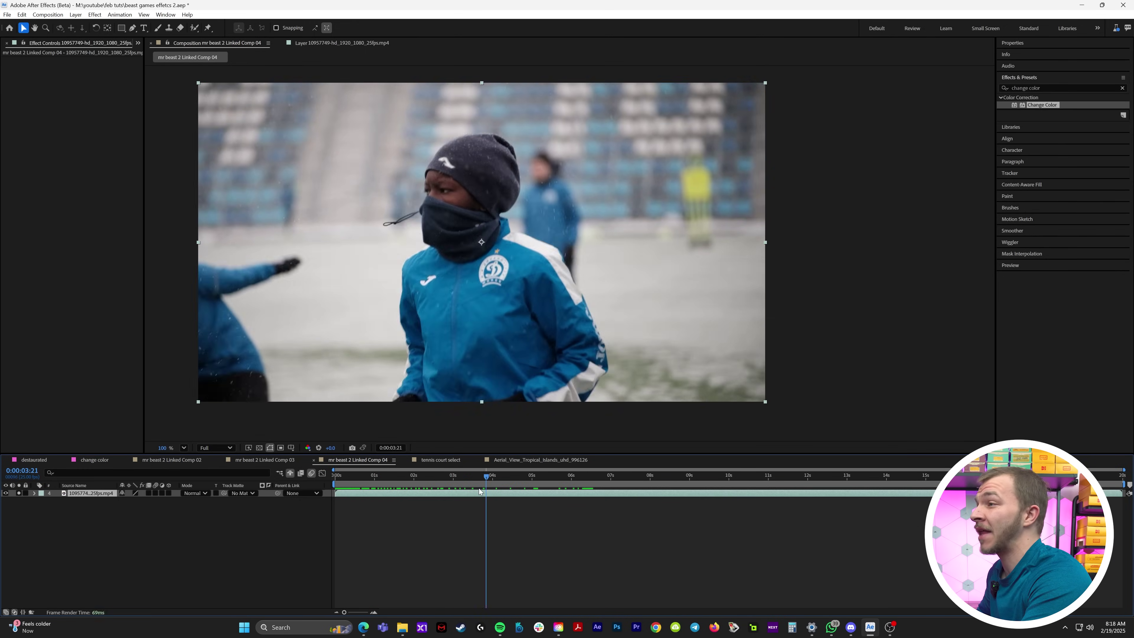
# Isolate the foreground jogger in mr beast 2 Linked Comp 04 with Roto Brush strokes on the first frame and check the cutout
pyautogui.press('Home')
pyautogui.click(195, 28)
pyautogui.doubleClick(440, 148)
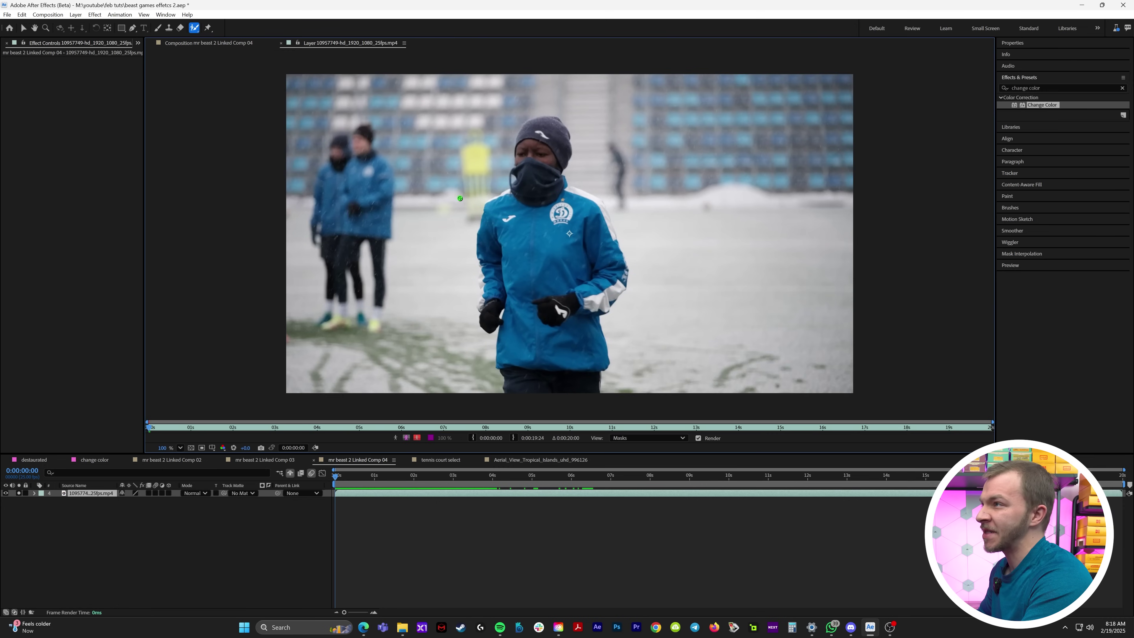
pyautogui.moveTo(554, 125); pyautogui.dragTo(563, 219)
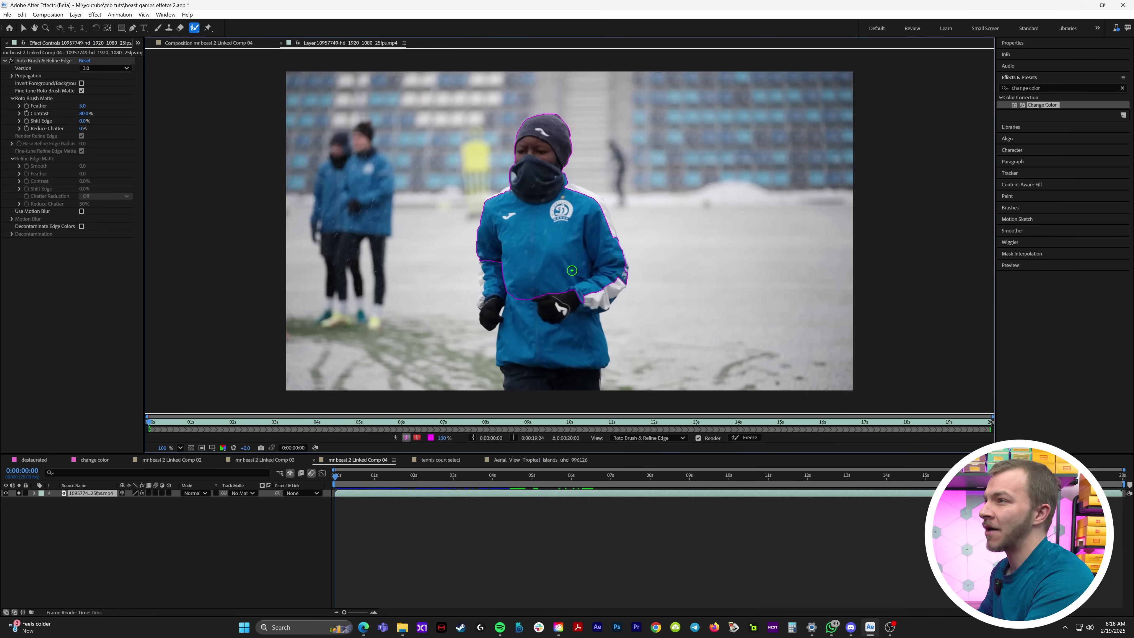
pyautogui.moveTo(569, 263); pyautogui.dragTo(550, 244)
pyautogui.click(393, 476)
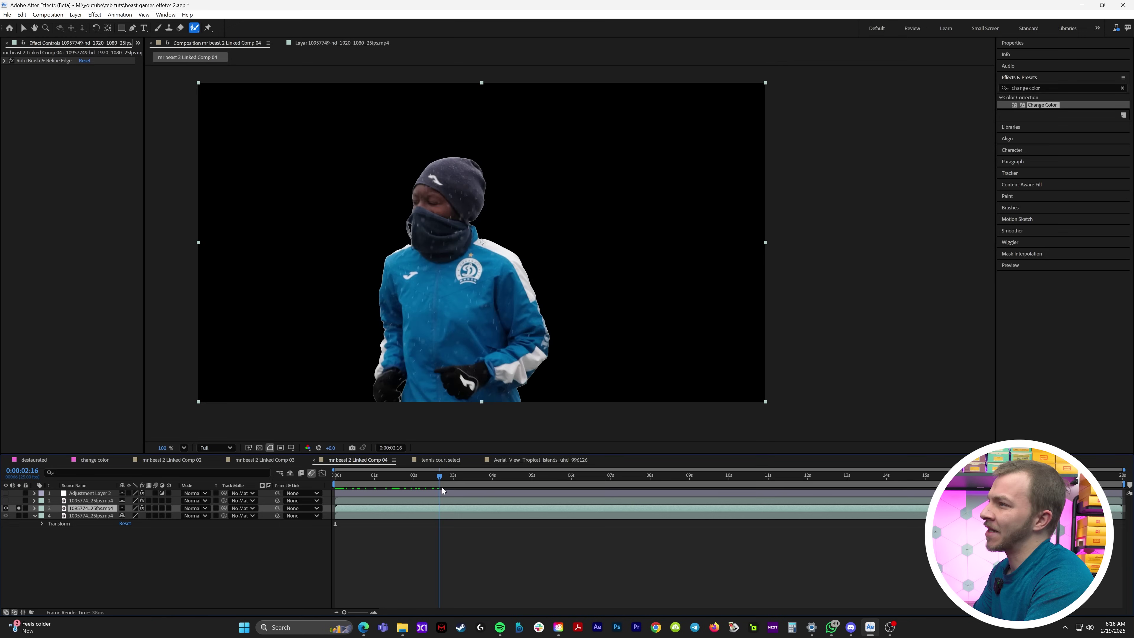
pyautogui.moveTo(492, 495); pyautogui.dragTo(369, 533)
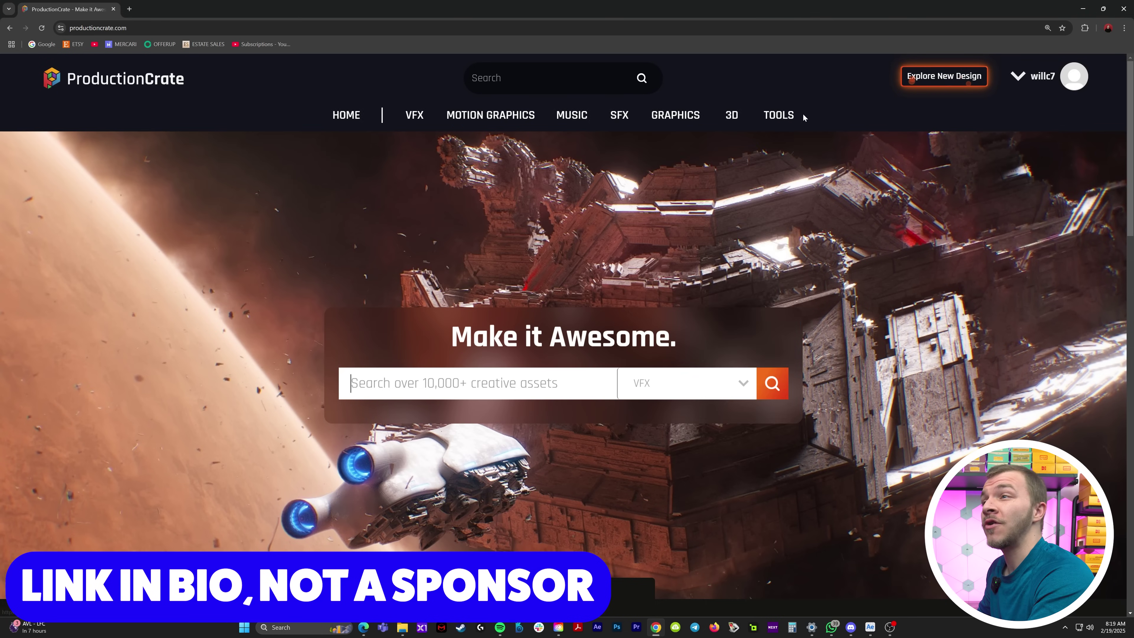
# Switch to the browser and open the Godrays plugin for After Effects on the ProductionCrate site
pyautogui.moveTo(787, 117)
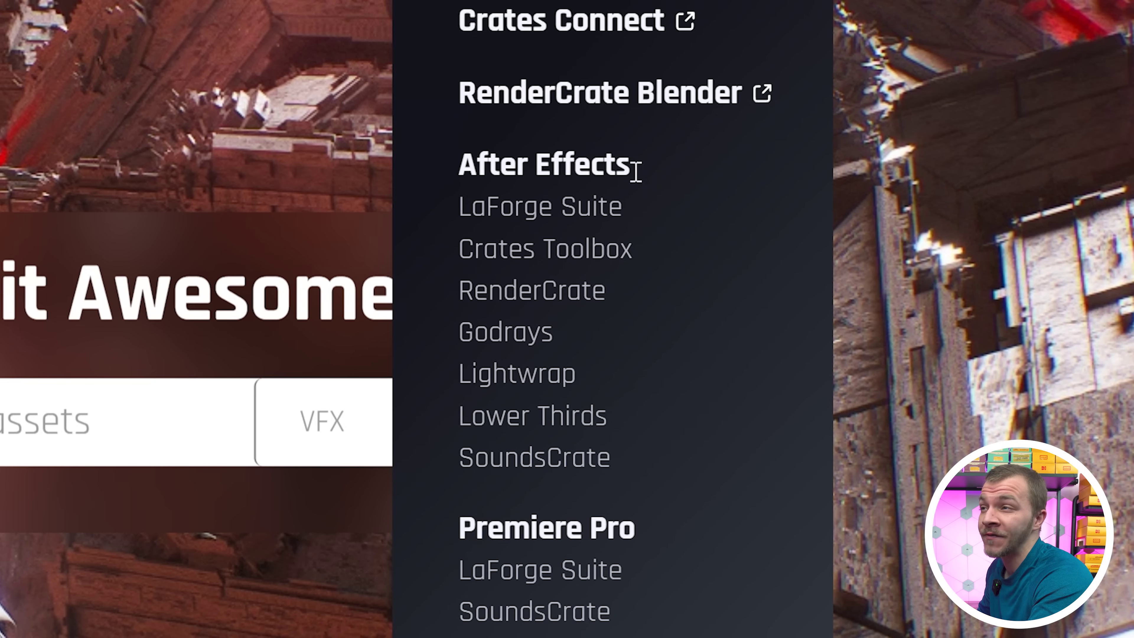
pyautogui.click(532, 336)
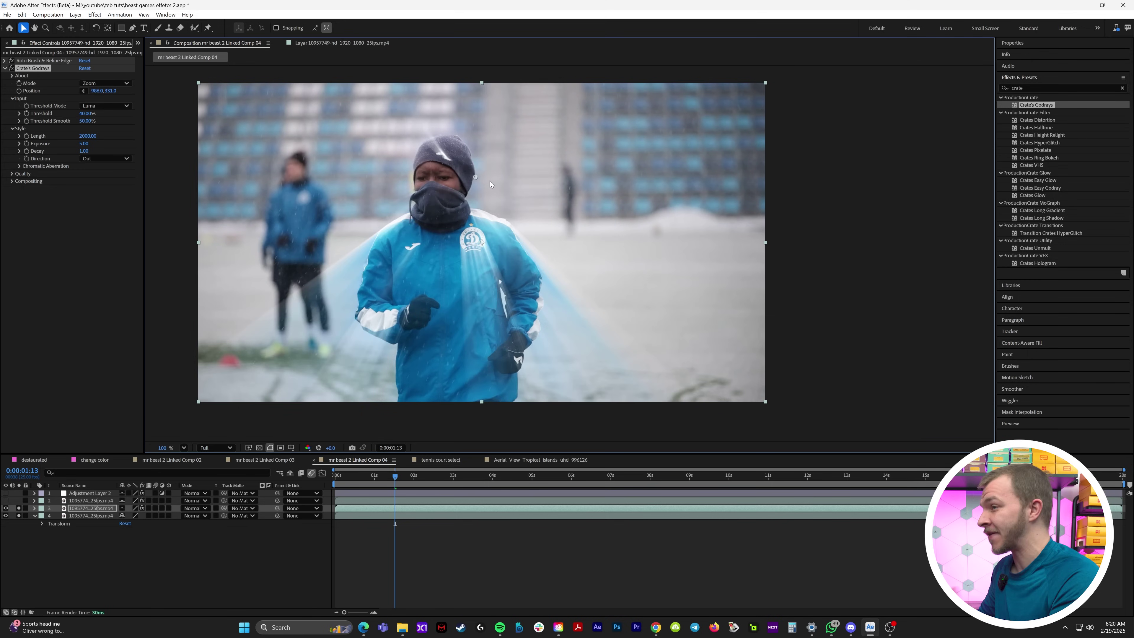
# Switch back to After Effects, move the Godrays position point to about 1004, 715 on the jogger's torso, and toggle the background layer's solo
pyautogui.moveTo(490, 183); pyautogui.dragTo(495, 296)
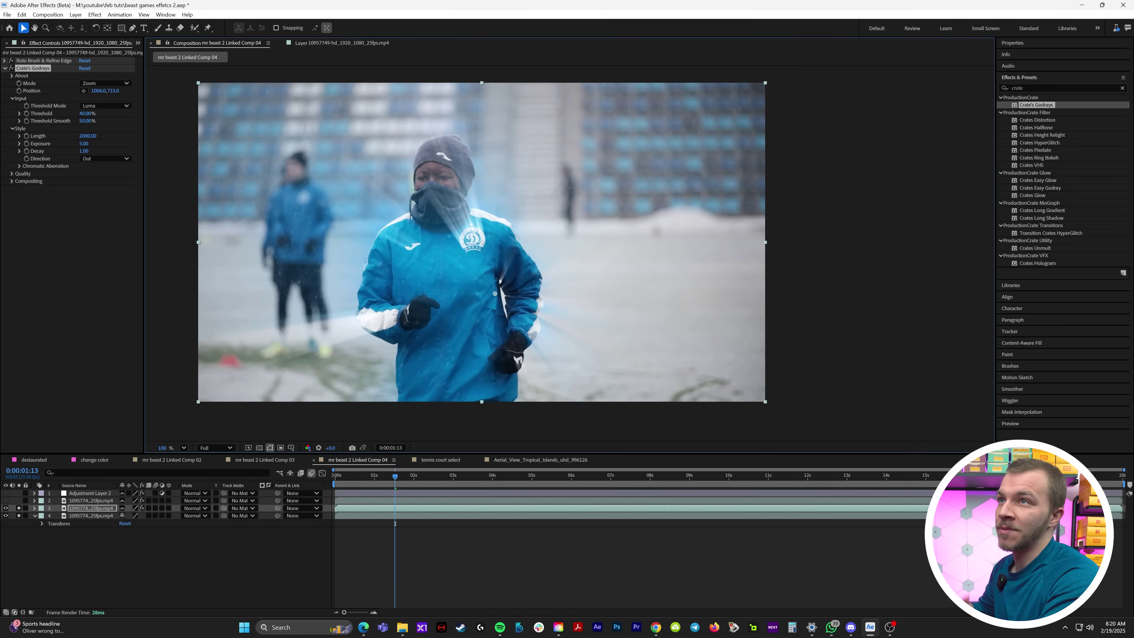
pyautogui.click(18, 515)
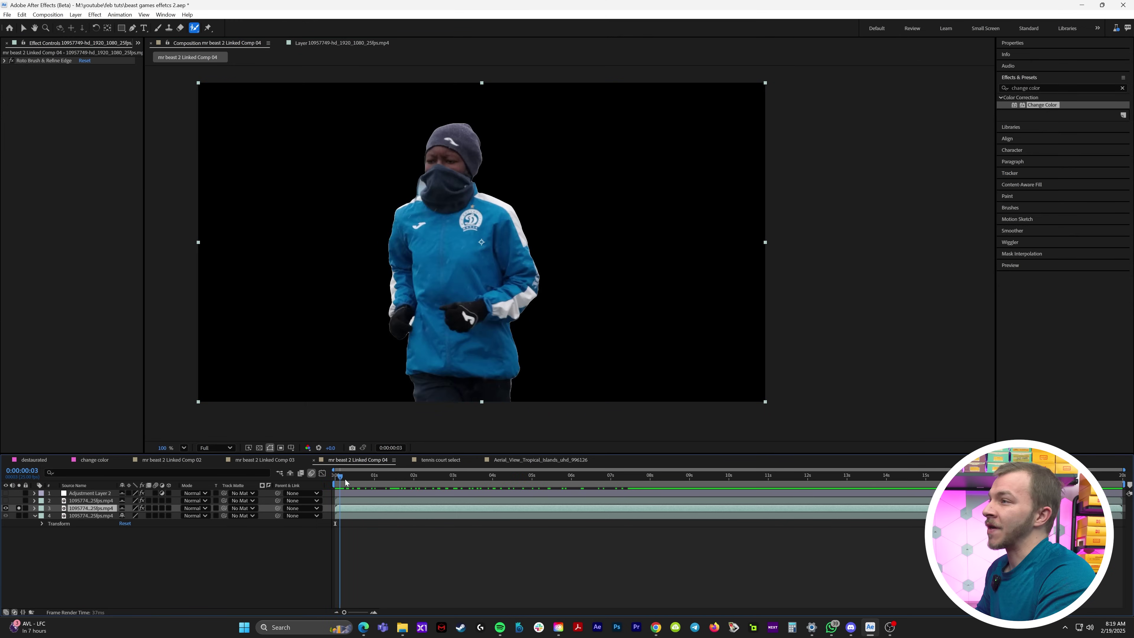
# Search the effects for "crate", apply Crate's Godrays to the roto-brushed jogger layer, and preview the rays
pyautogui.moveTo(500, 477); pyautogui.dragTo(345, 476)
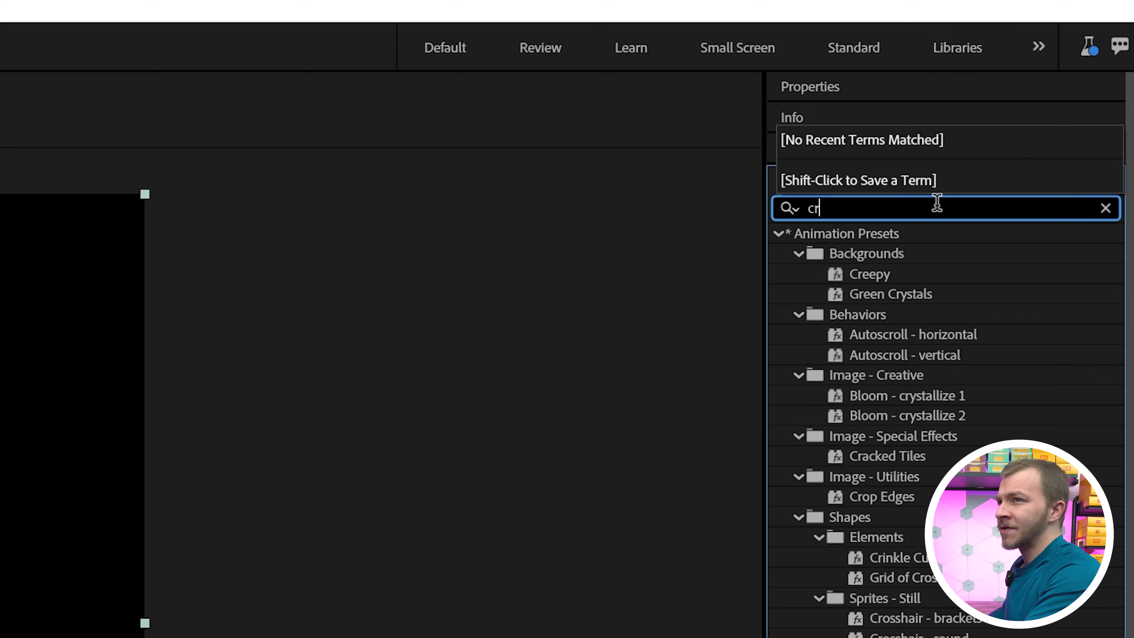
pyautogui.press('BackSpace')
pyautogui.press('BackSpace')
pyautogui.write('crate')
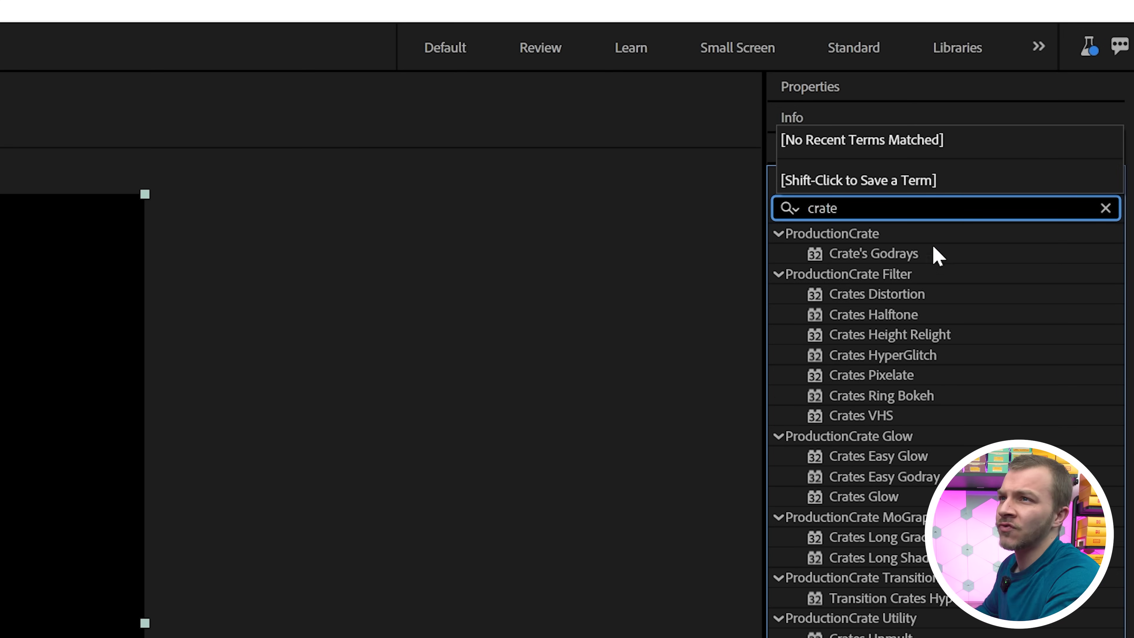
pyautogui.click(907, 256)
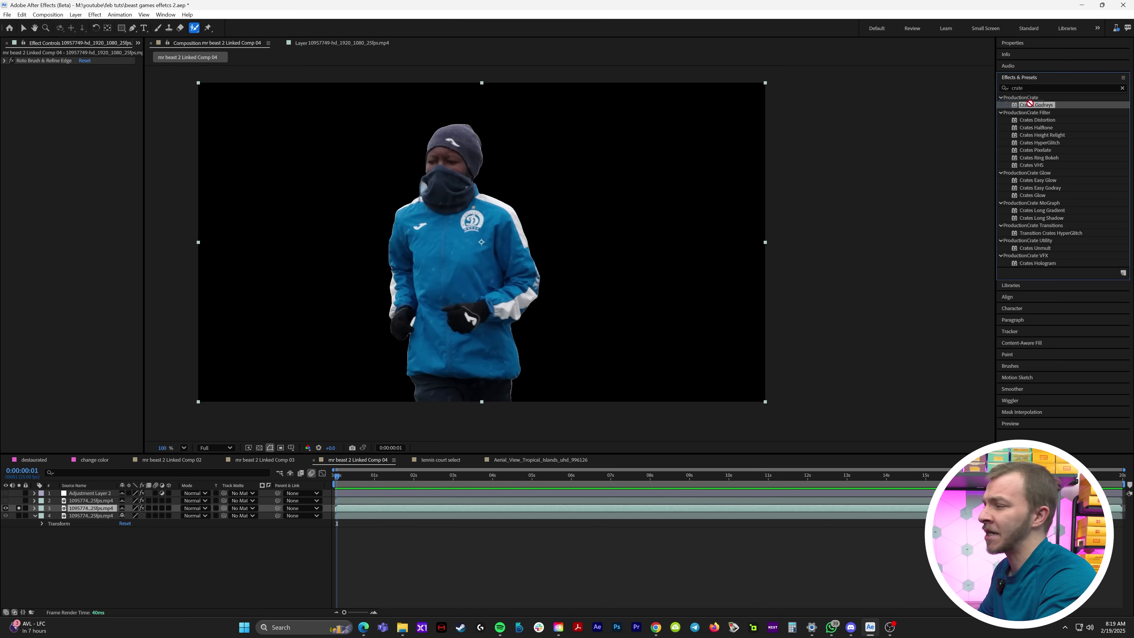
pyautogui.moveTo(1030, 104); pyautogui.dragTo(95, 509)
pyautogui.moveTo(343, 475); pyautogui.dragTo(358, 485)
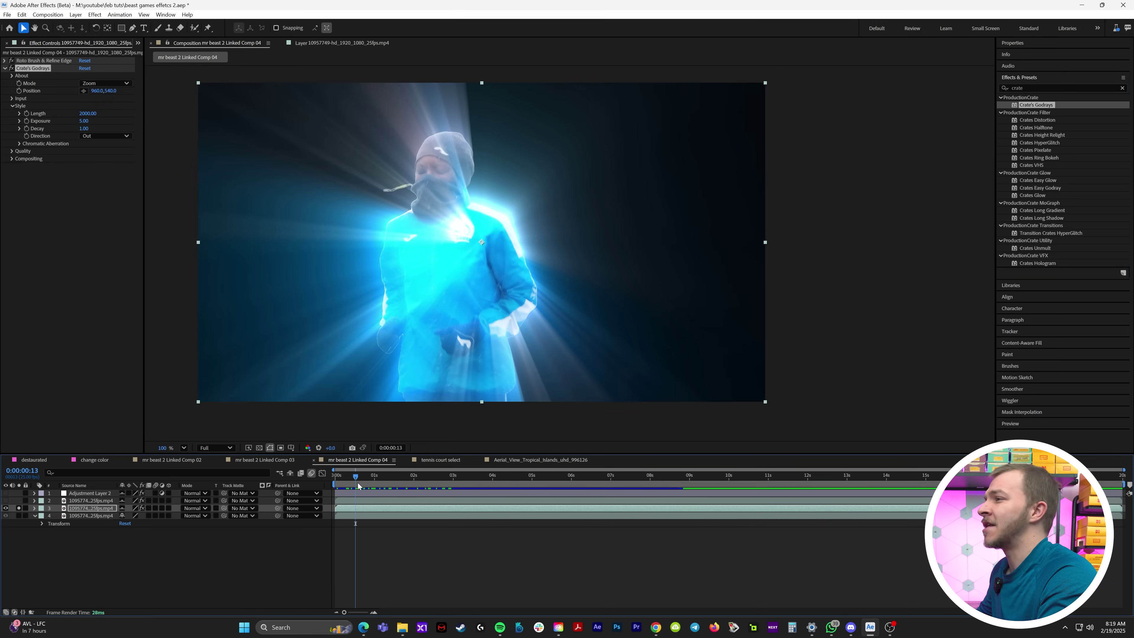
pyautogui.press('space')
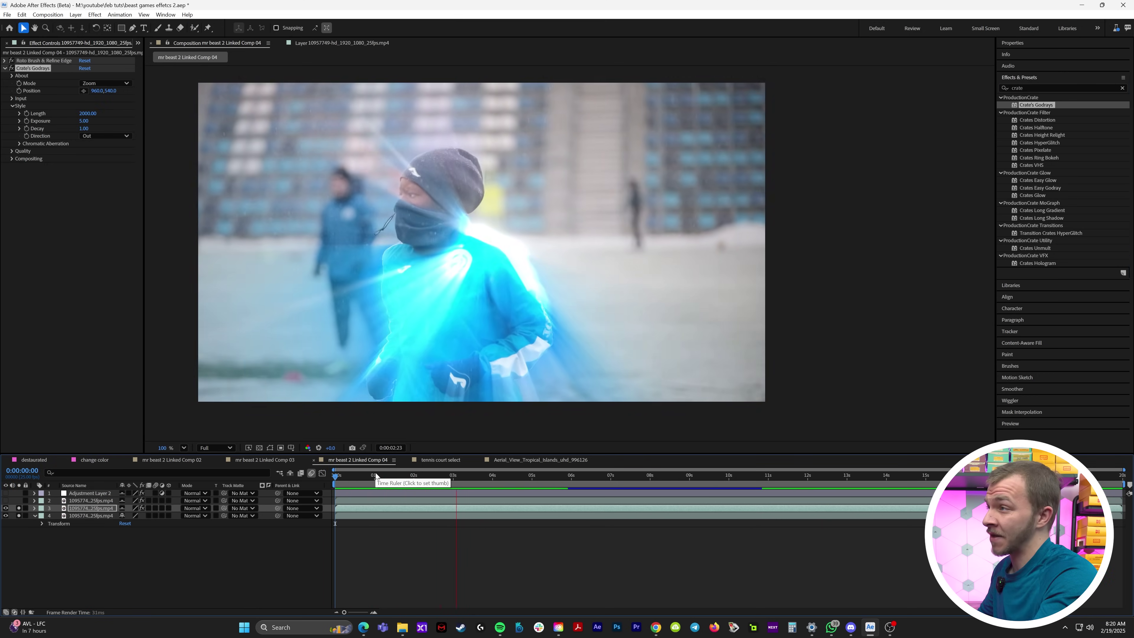
# Set the Godrays input Threshold to 40% while viewing the frame at 0:00:01:13
pyautogui.click(395, 476)
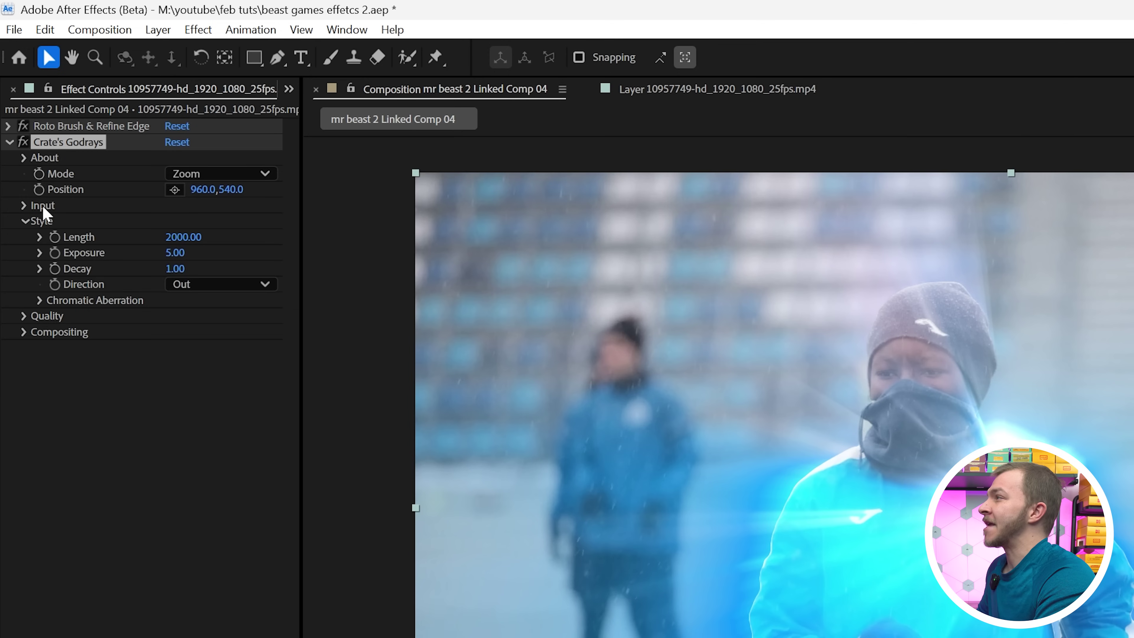
pyautogui.click(25, 206)
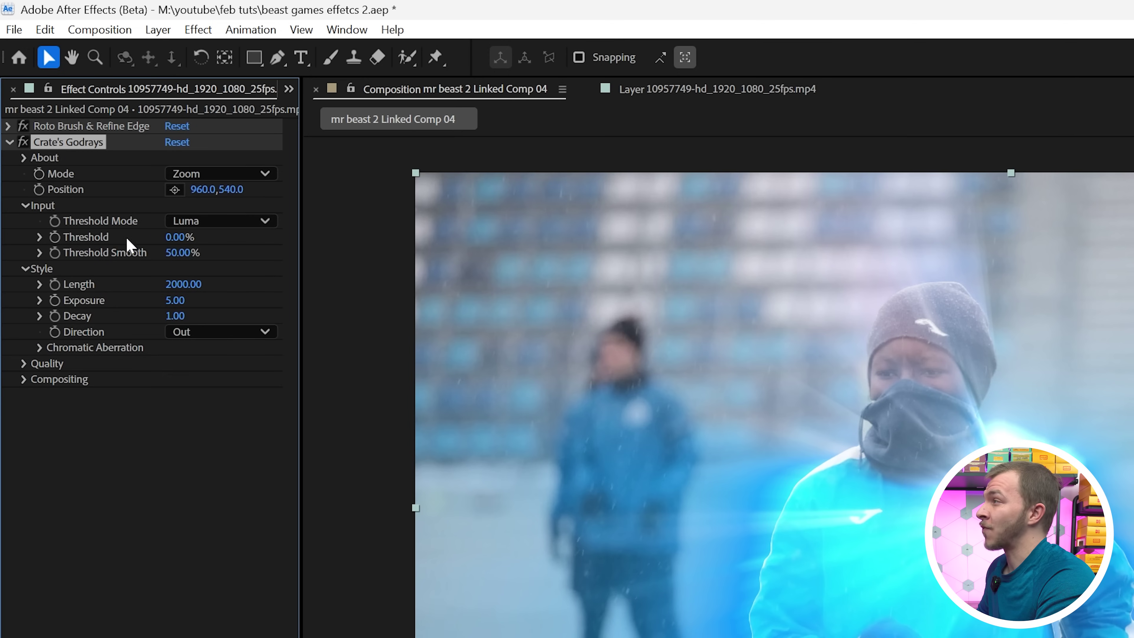
pyautogui.moveTo(173, 242); pyautogui.dragTo(197, 237)
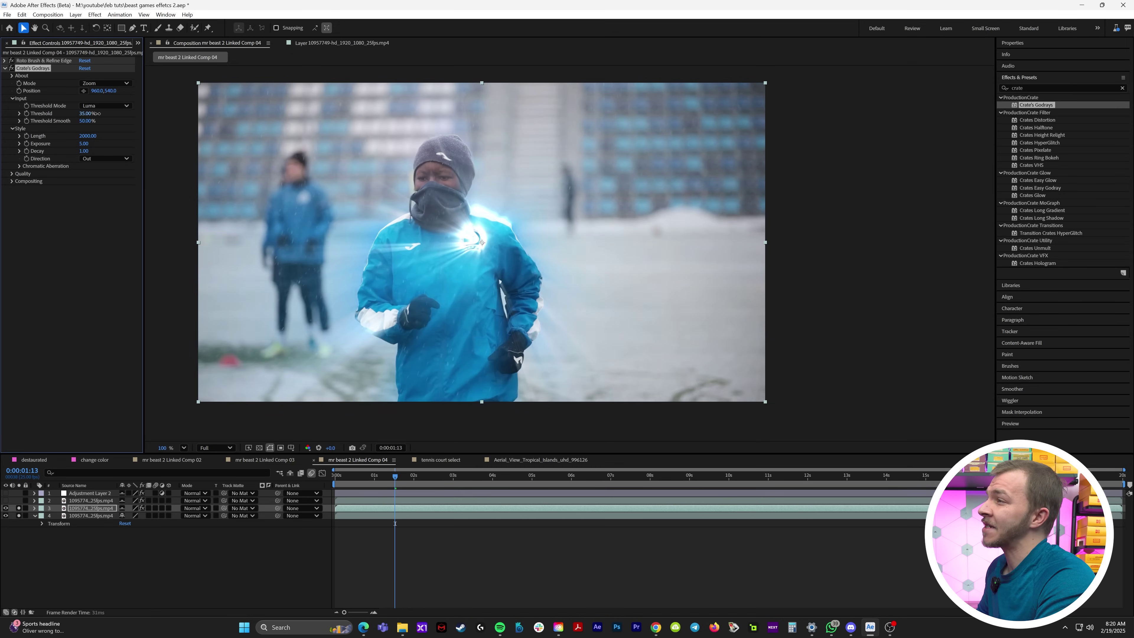
pyautogui.moveTo(96, 113); pyautogui.dragTo(89, 114)
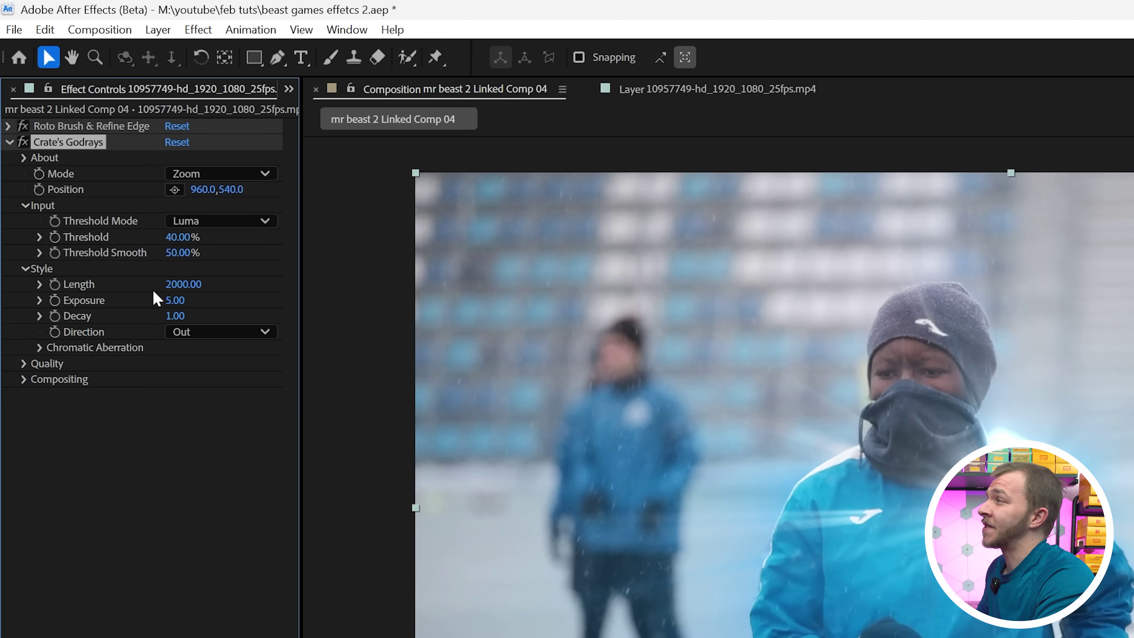
# Place the Godrays position point low on the jogger at about 890, 1012 and scrub through the result
pyautogui.click(175, 190)
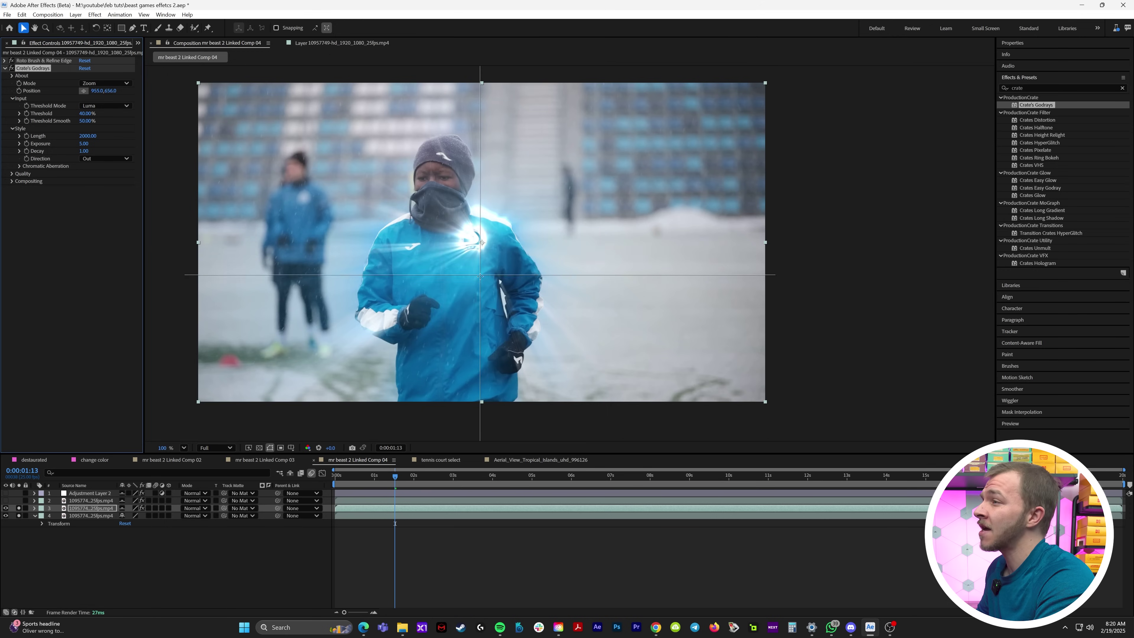
pyautogui.moveTo(481, 268); pyautogui.dragTo(456, 380)
pyautogui.click(18, 516)
pyautogui.click(337, 483)
pyautogui.moveTo(336, 482); pyautogui.dragTo(535, 483)
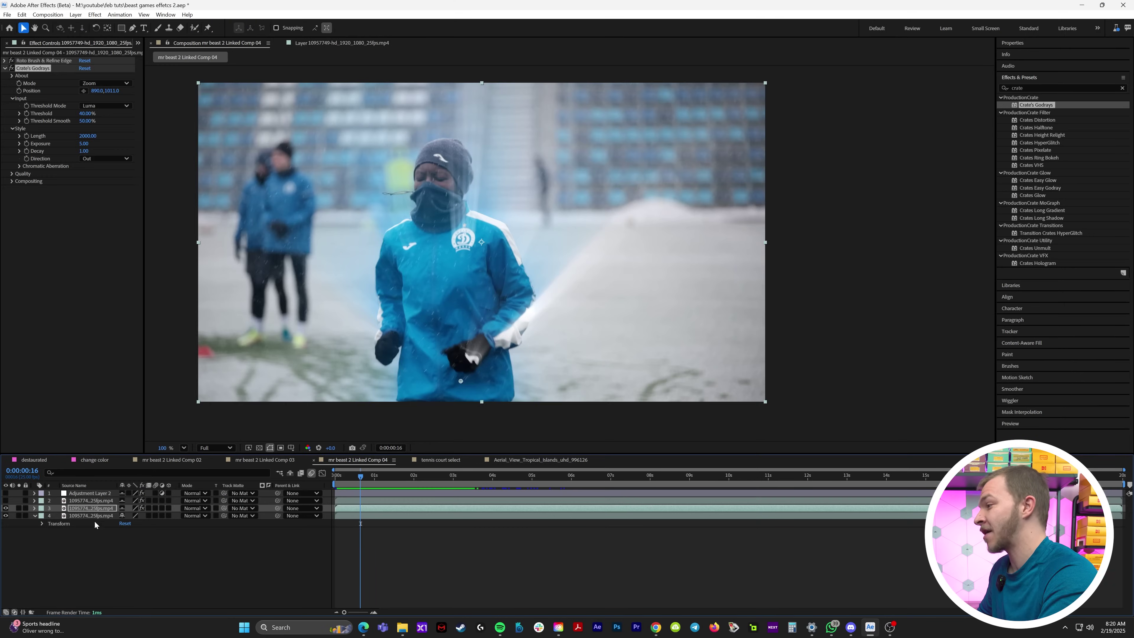
# Apply Hue/Saturation to the background footage layer with Master Saturation at -100, checking it soloed, and preview the composite
pyautogui.click(92, 517)
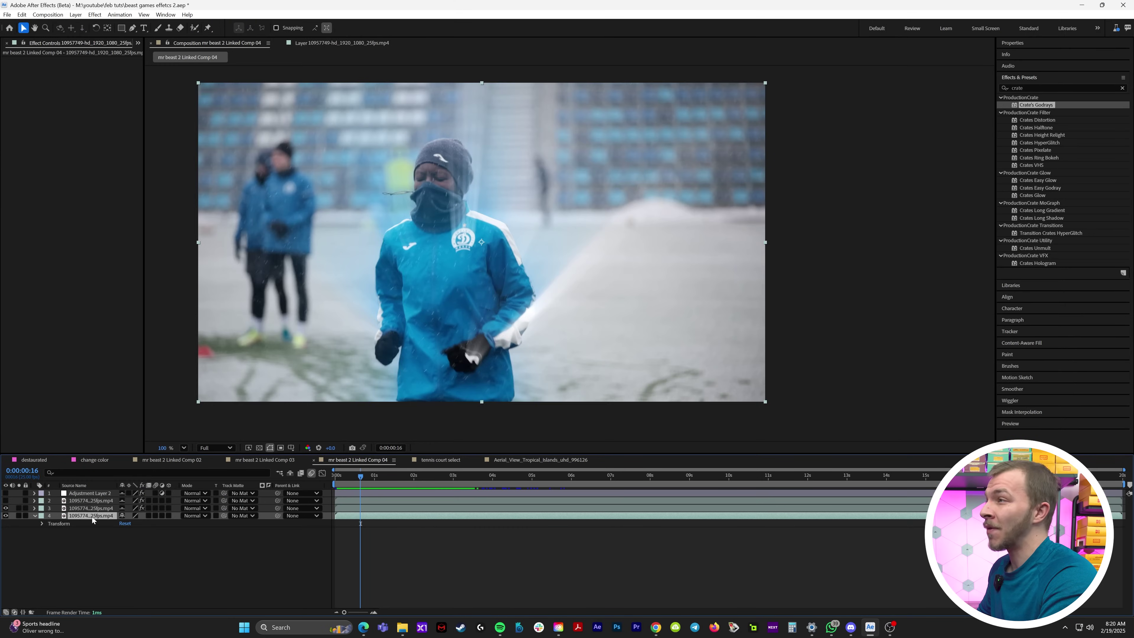
pyautogui.click(19, 516)
pyautogui.click(1027, 88)
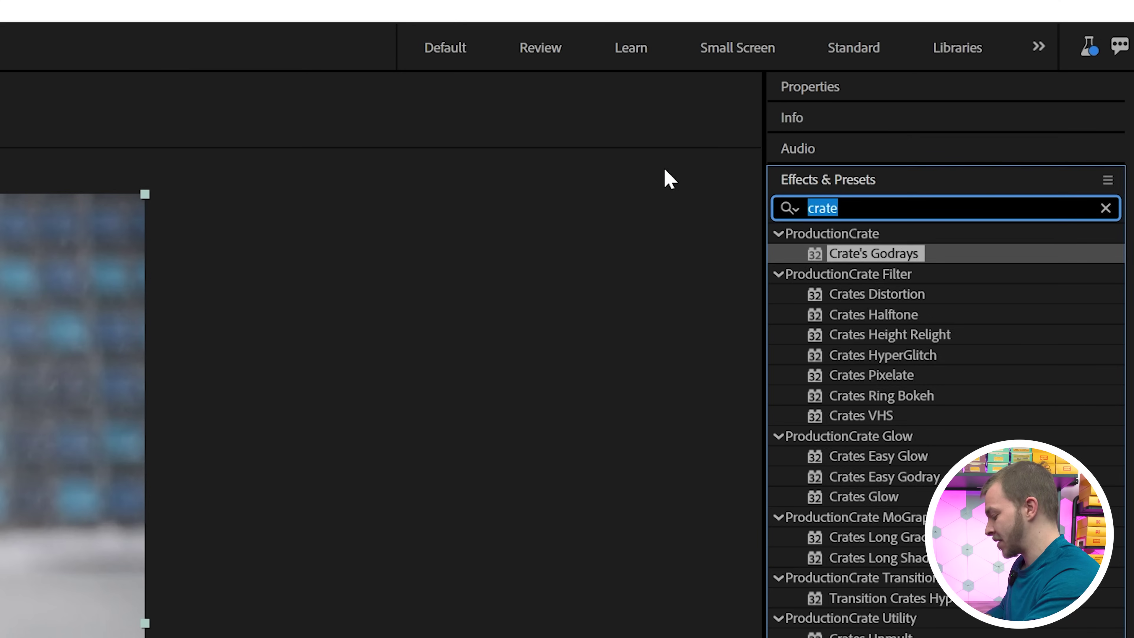
pyautogui.write('hue')
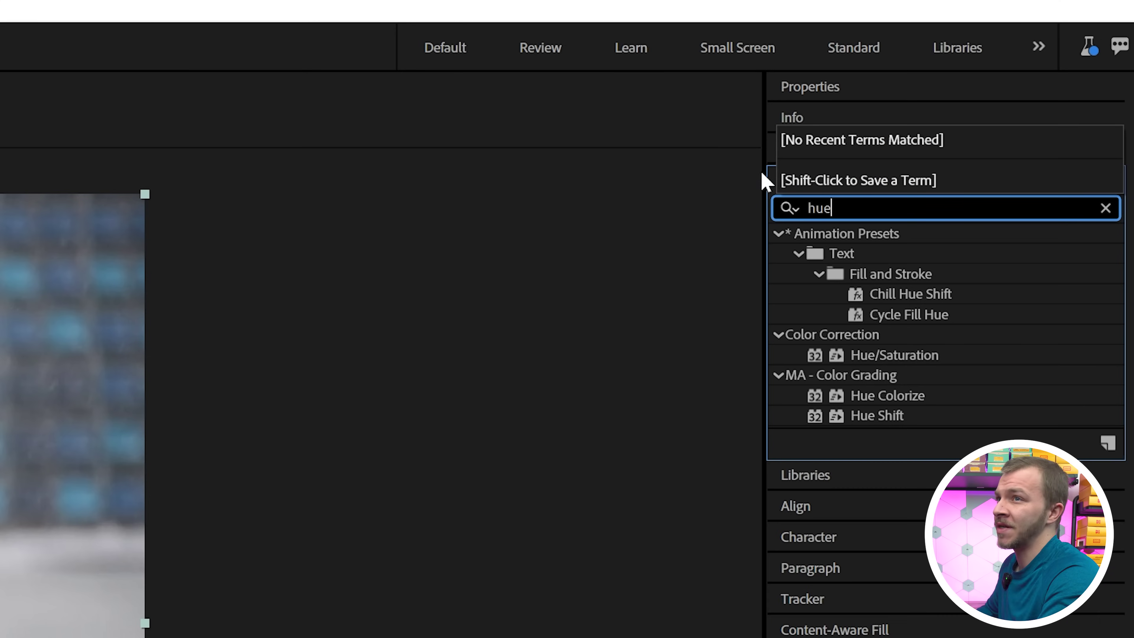
pyautogui.doubleClick(894, 355)
pyautogui.click(80, 146)
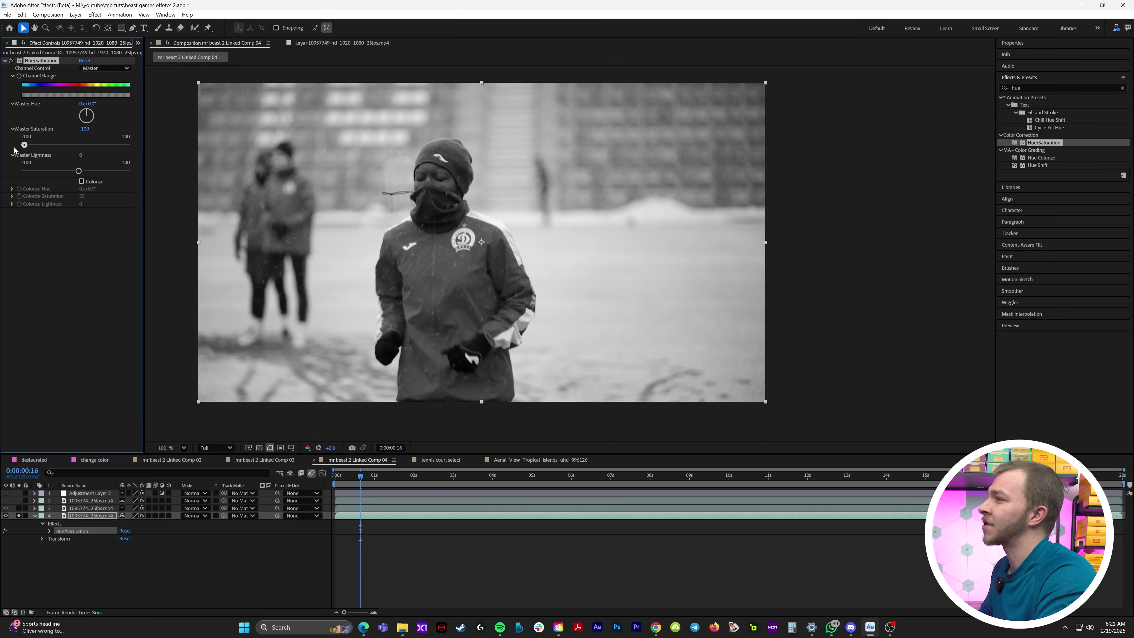
pyautogui.click(19, 516)
pyautogui.press('space')
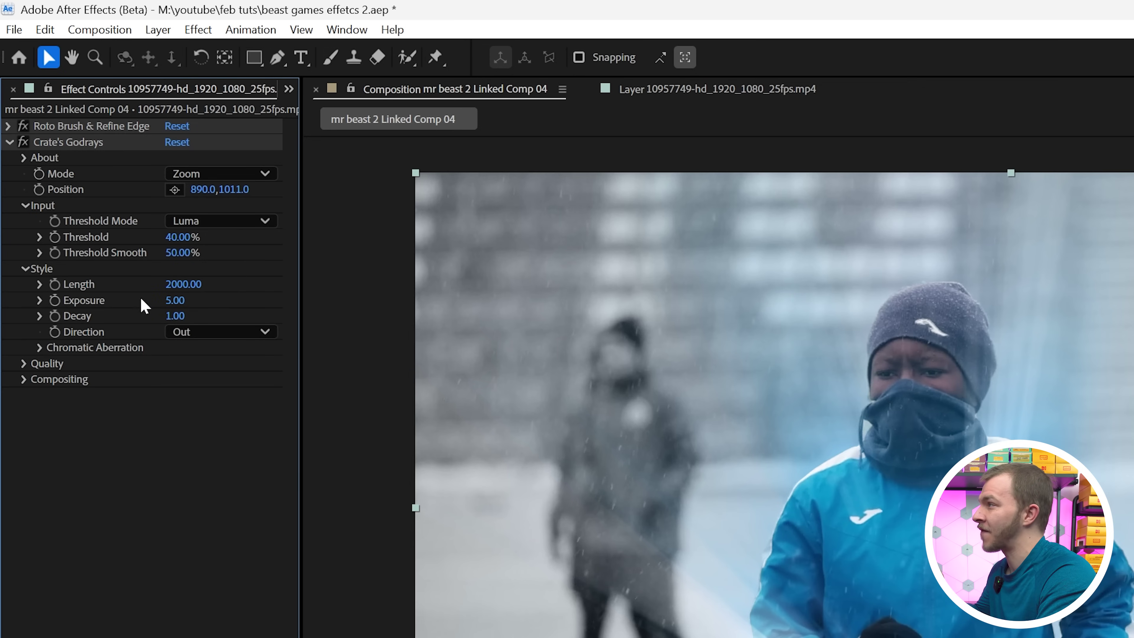
# Raise the jogger's Godrays Exposure to 15.72 while viewing the frame at 0:00:04:05
pyautogui.moveTo(242, 302); pyautogui.dragTo(565, 151)
pyautogui.moveTo(410, 482); pyautogui.dragTo(501, 482)
pyautogui.moveTo(90, 138)
pyautogui.mouseDown()
pyautogui.moveTo(26, 143)
pyautogui.moveTo(106, 149)
pyautogui.mouseUp()
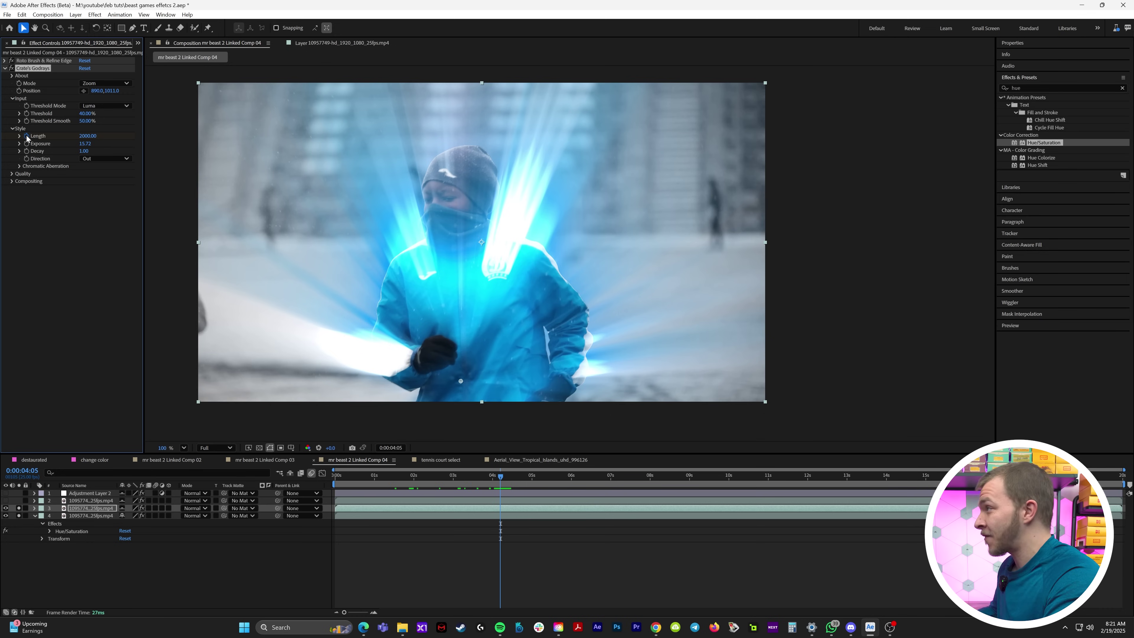
# Animate the Godrays Length from 0 at 0:00:04:05 to 2000 at about 0:00:05:00 and preview the growing rays
pyautogui.press('u')
pyautogui.moveTo(500, 523); pyautogui.dragTo(531, 524)
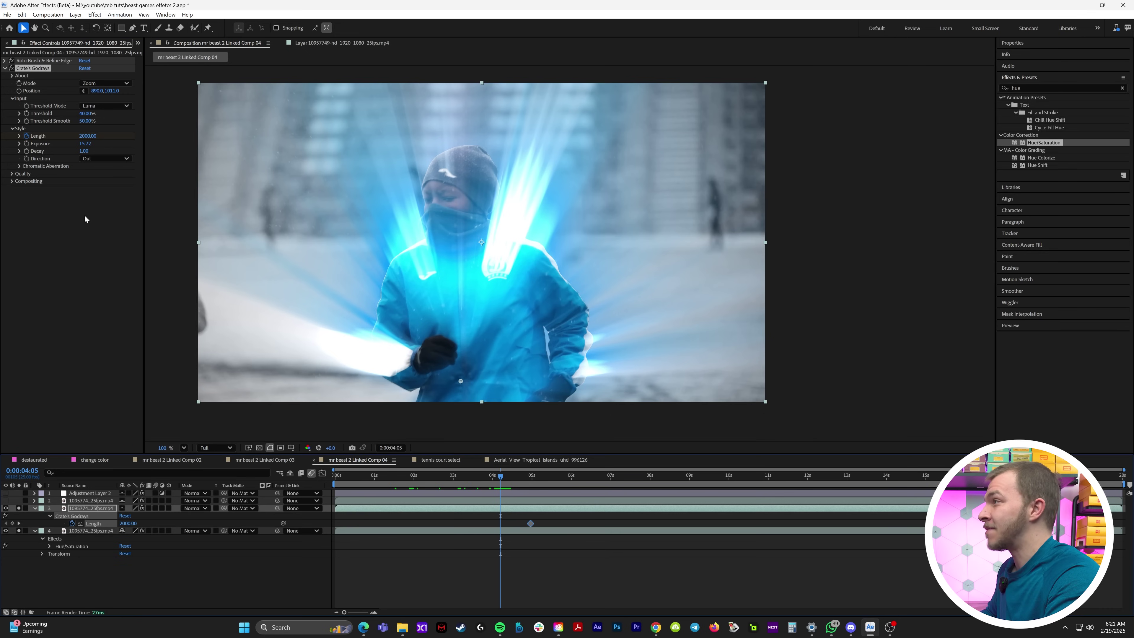
pyautogui.click(85, 137)
pyautogui.press('space')
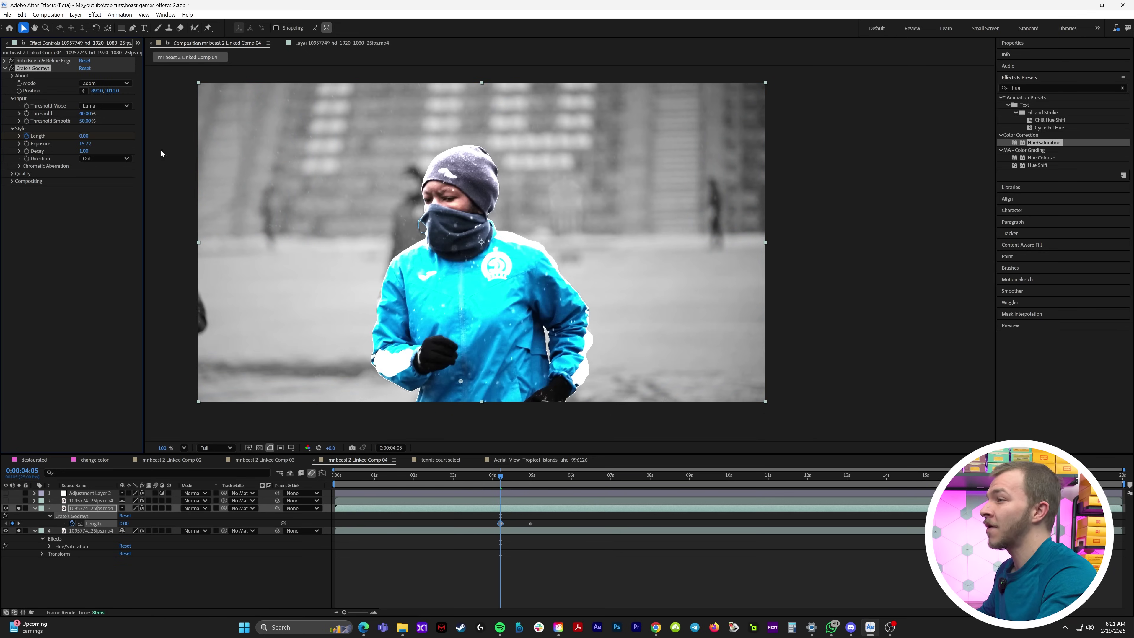
pyautogui.moveTo(84, 151); pyautogui.dragTo(109, 153)
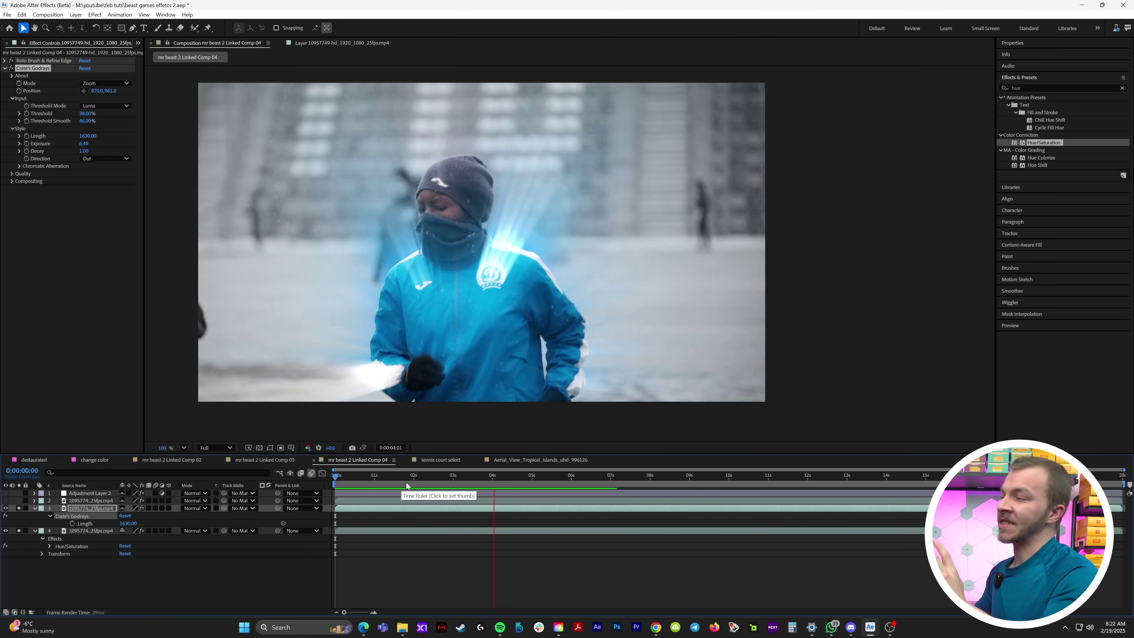
# Search the effects for "god" and apply Crate's Godrays to the full background footage layer
pyautogui.click(91, 531)
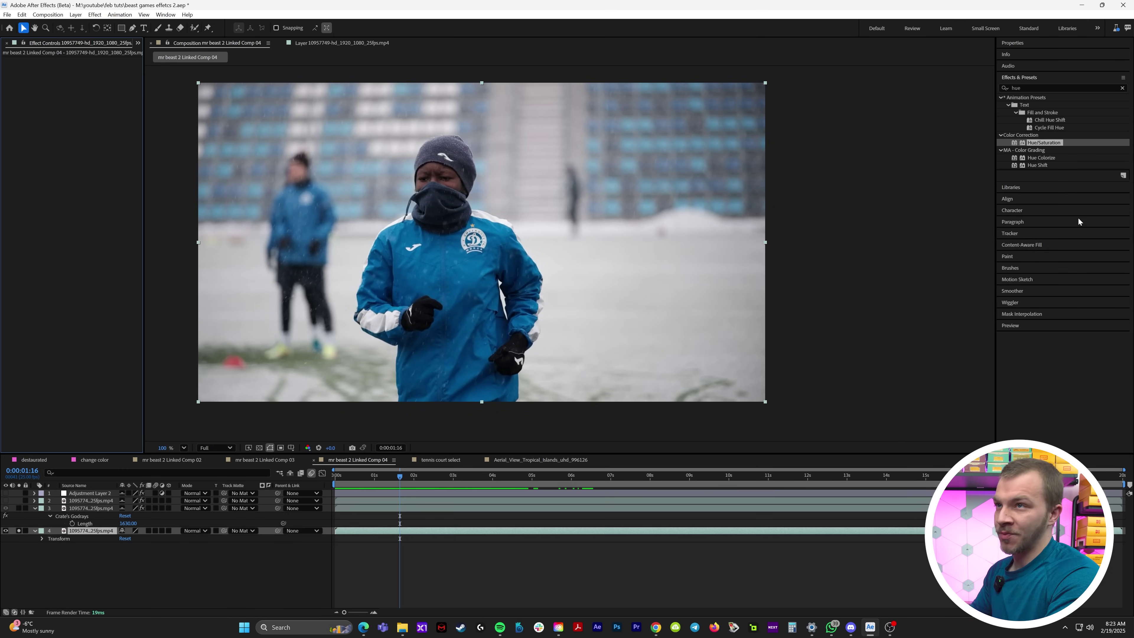
pyautogui.write('god')
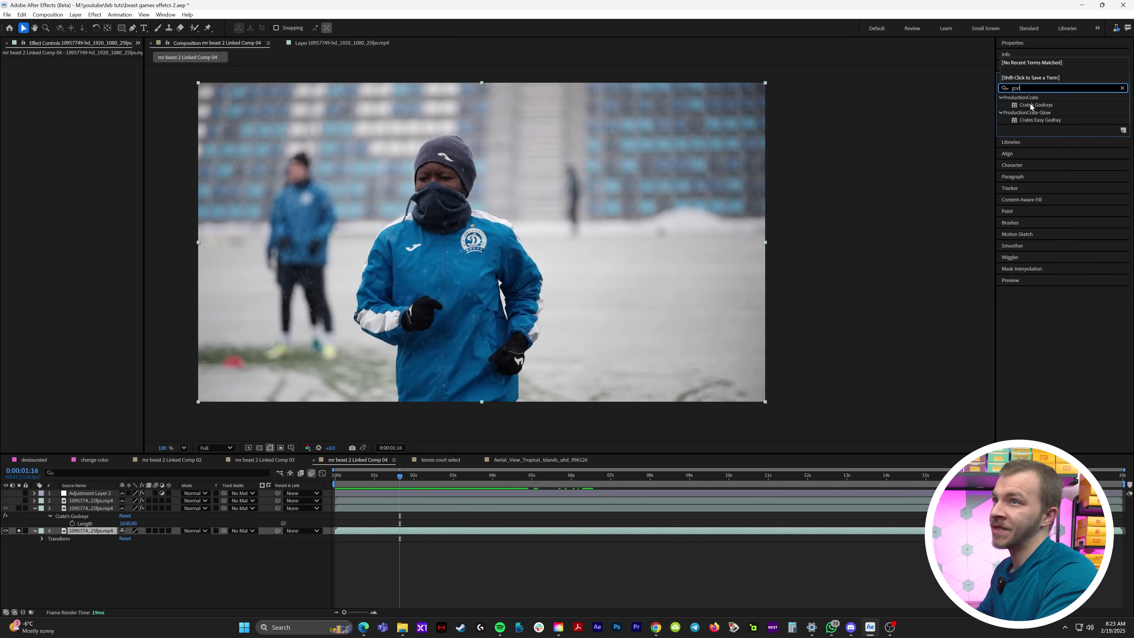
pyautogui.doubleClick(1031, 105)
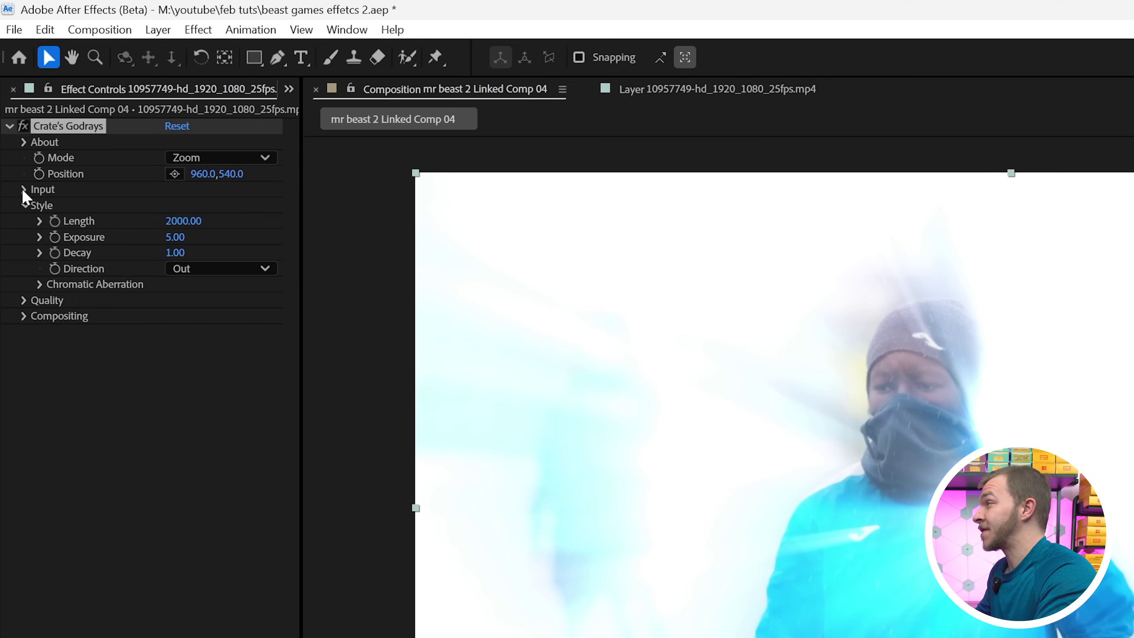
# Set the background Godrays Threshold to 79%, place its position point at about 1225, 1011 beside the jogger, and preview
pyautogui.click(12, 91)
pyautogui.moveTo(181, 223); pyautogui.dragTo(279, 232)
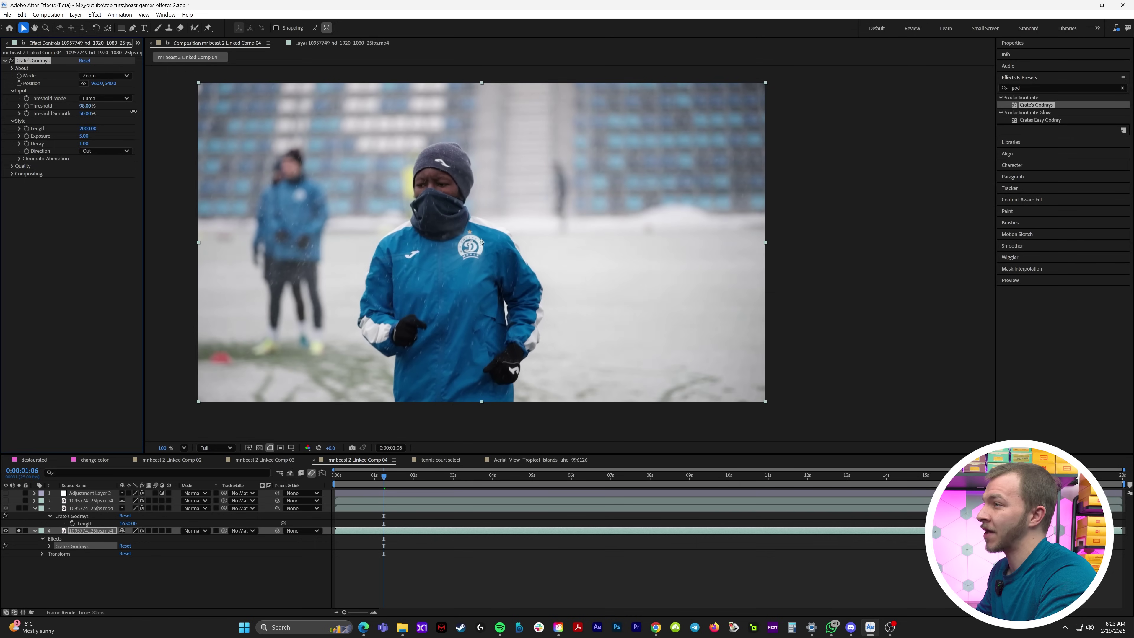
pyautogui.moveTo(133, 111); pyautogui.dragTo(123, 111)
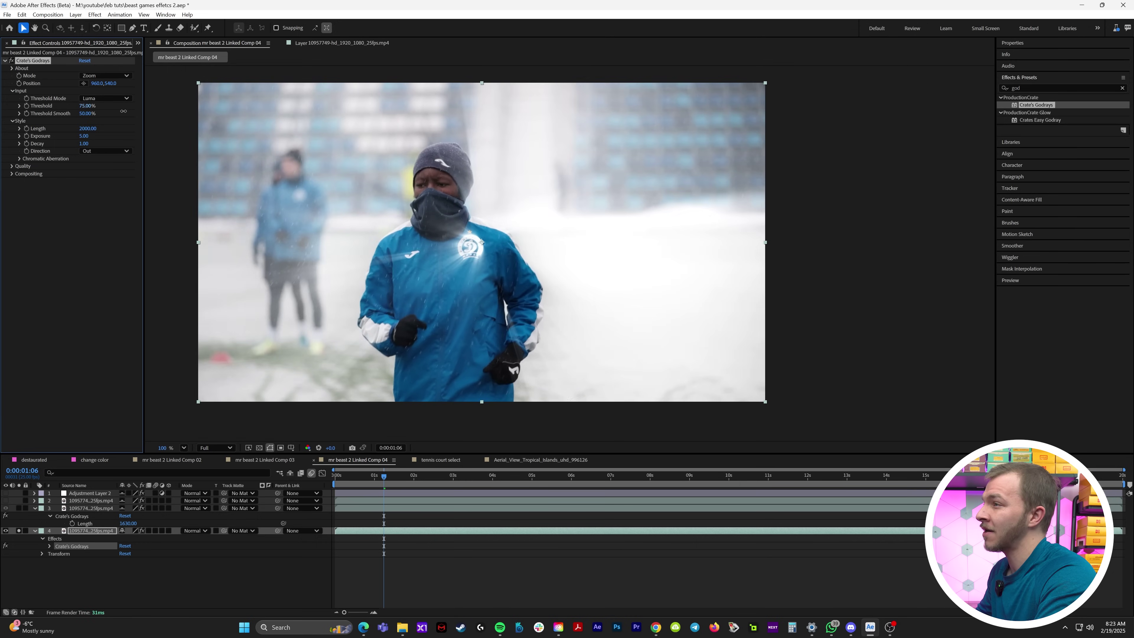
pyautogui.moveTo(544, 270); pyautogui.dragTo(549, 390)
pyautogui.press('space')
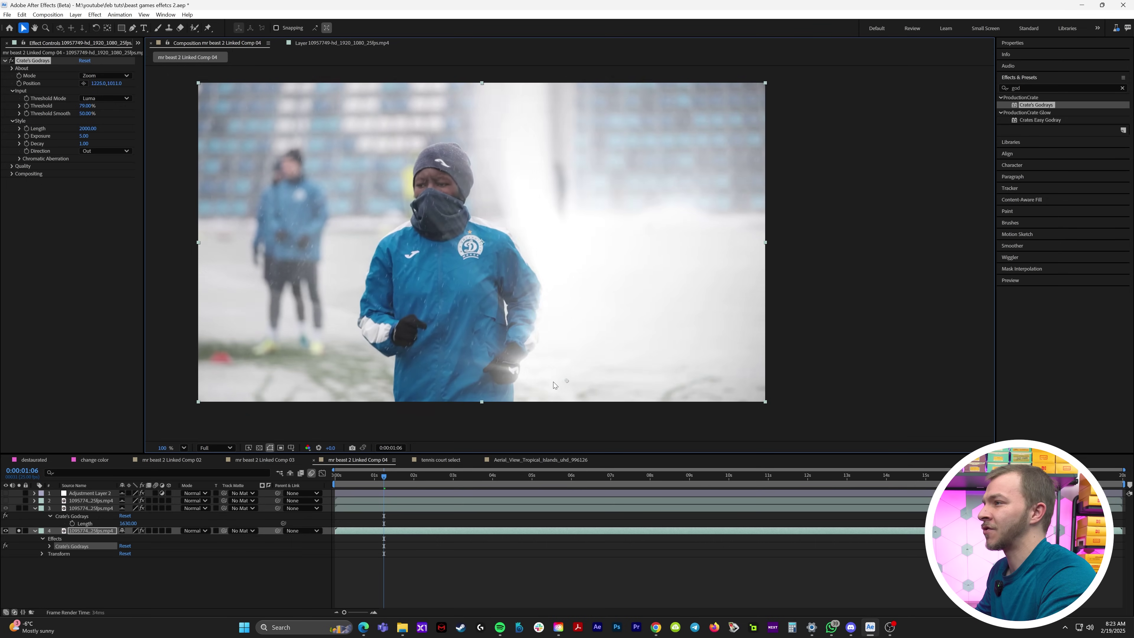
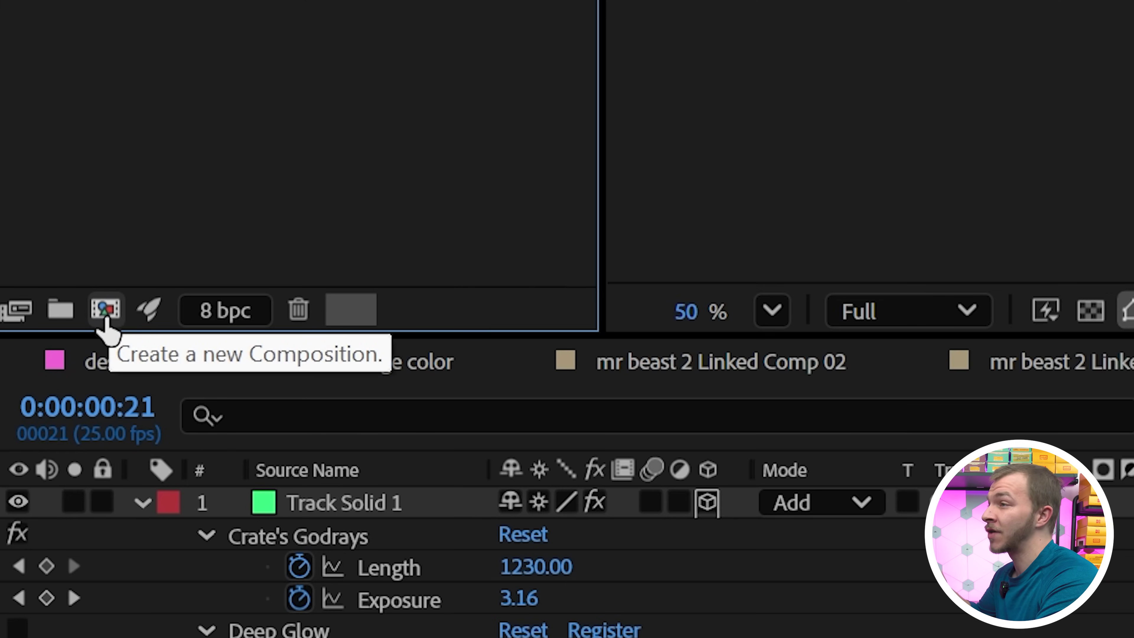
# Create a new 1920x1080 composition named MONEYYYY
pyautogui.click(106, 309)
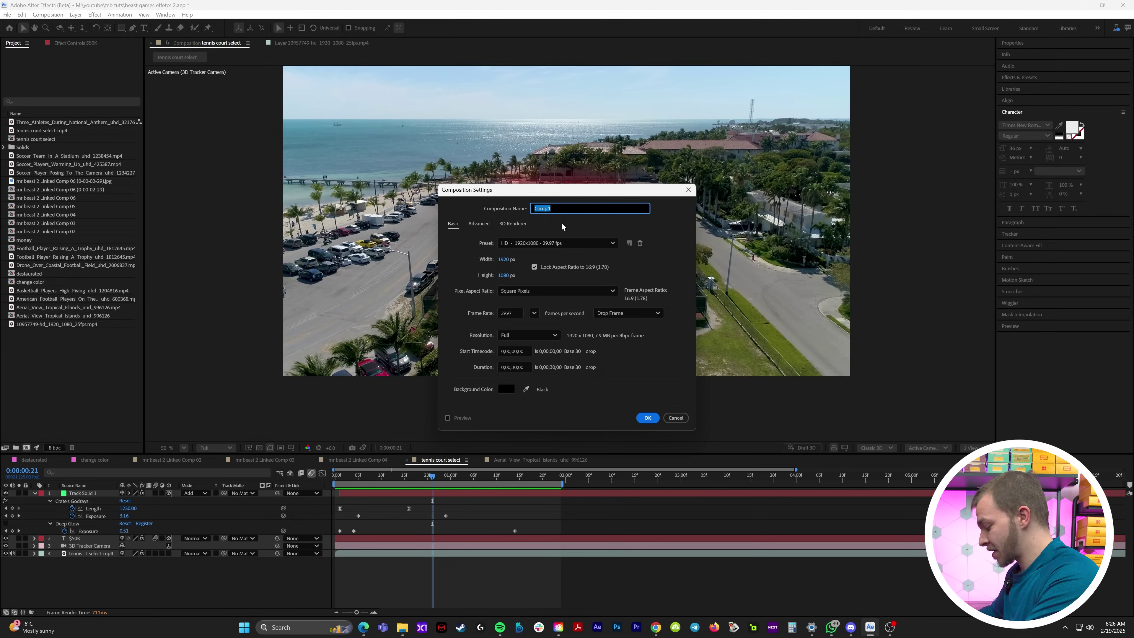
pyautogui.write('MONEYYYY')
pyautogui.press('Return')
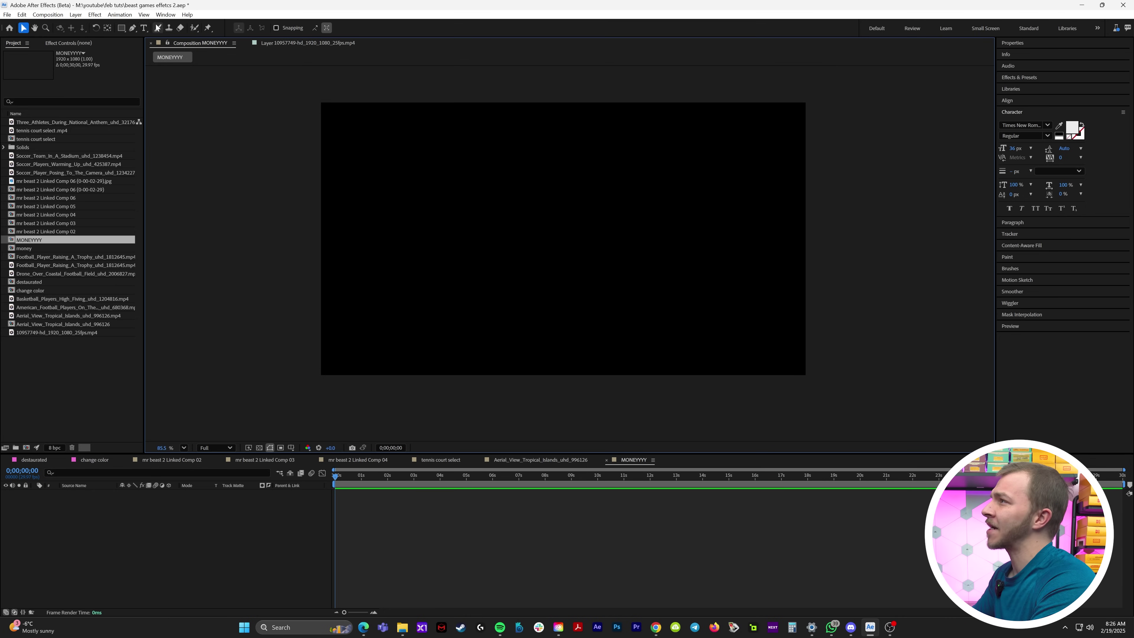
# Add the text "50K" to the composition, enlarge it to 505 px, and center it in the frame
pyautogui.click(143, 28)
pyautogui.click(567, 238)
pyautogui.write('50')
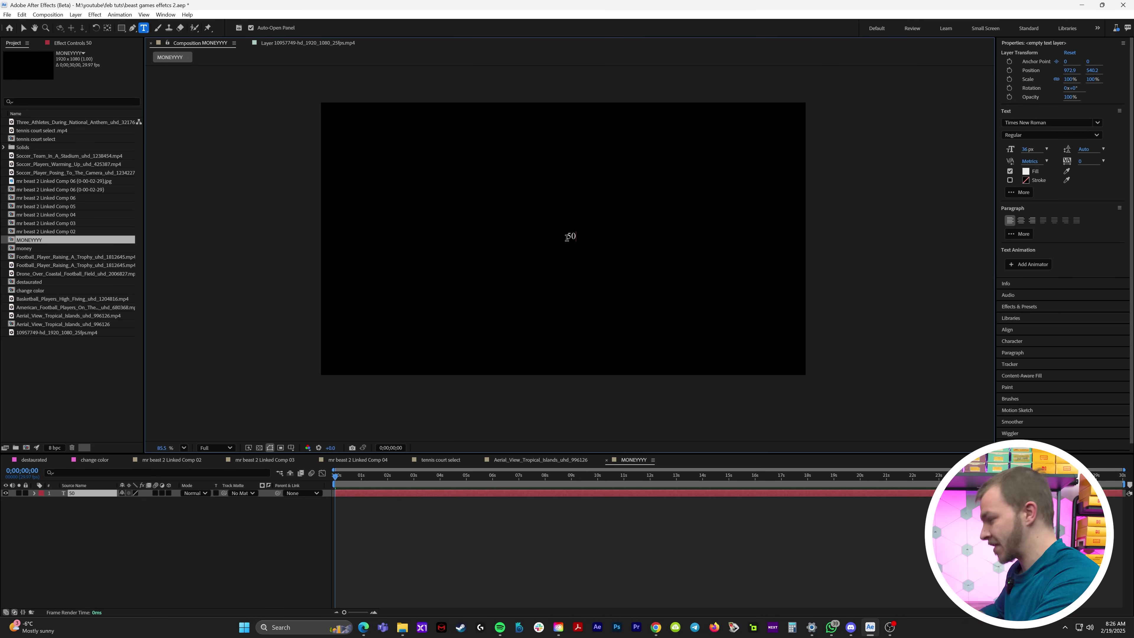
pyautogui.write('K')
pyautogui.press('Escape')
pyautogui.moveTo(1026, 149); pyautogui.dragTo(1133, 148)
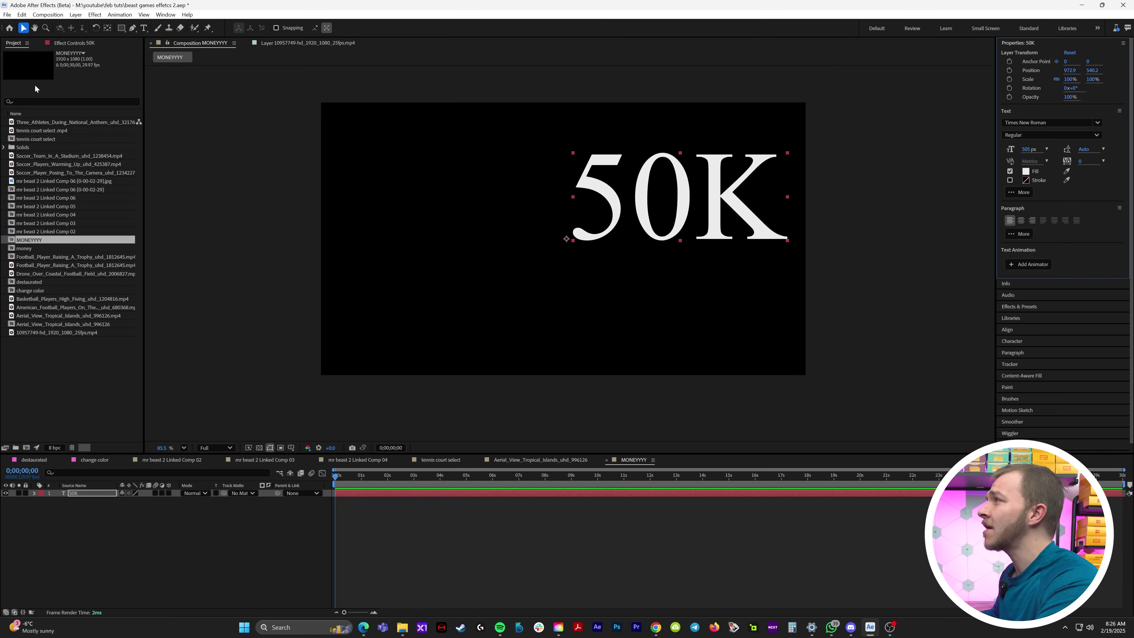
pyautogui.hotkey('ctrl', 'Home')
# Set the 50K text's font to Russo One
pyautogui.click(1033, 123)
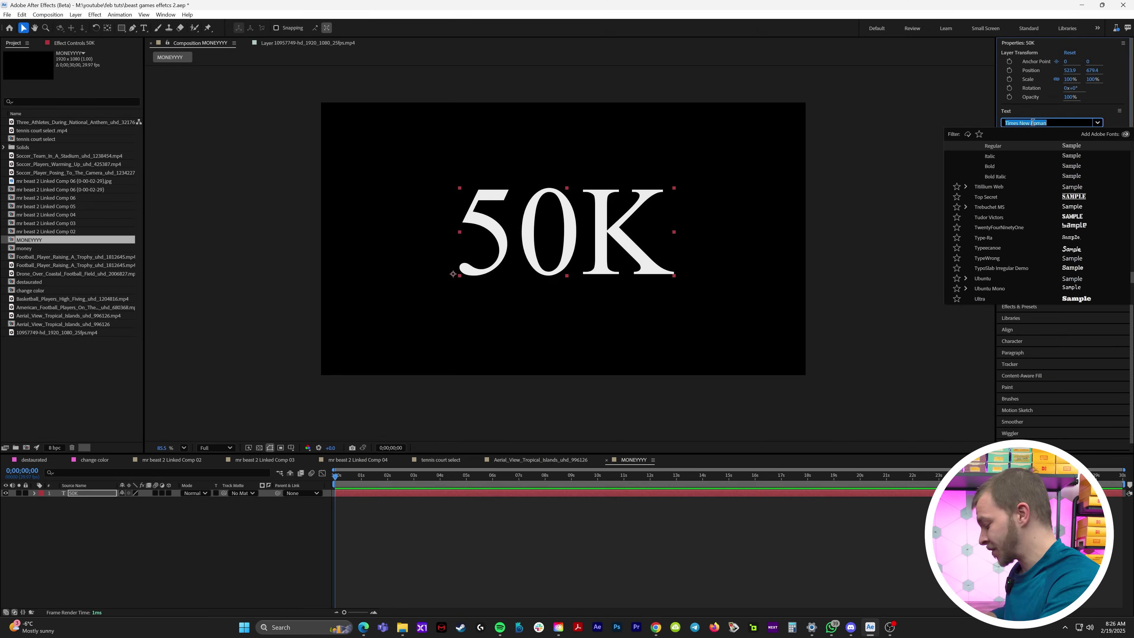
pyautogui.write('russ')
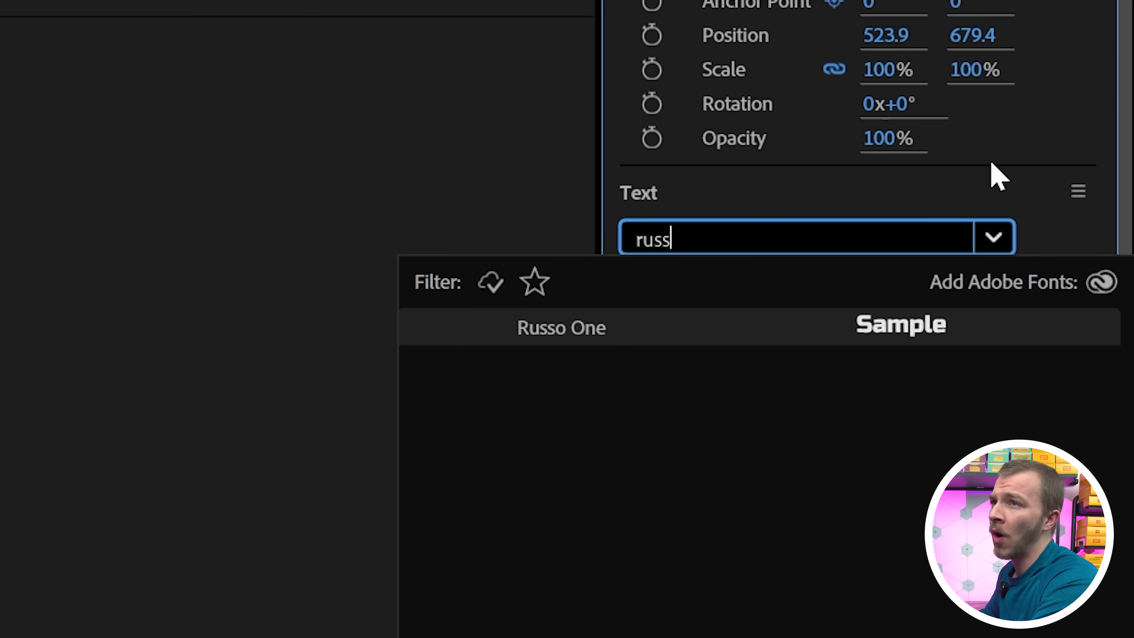
pyautogui.press('Return')
# Apply the Noise effect to the 50K text at 70% with color noise turned off
pyautogui.click(1042, 308)
pyautogui.write('noise')
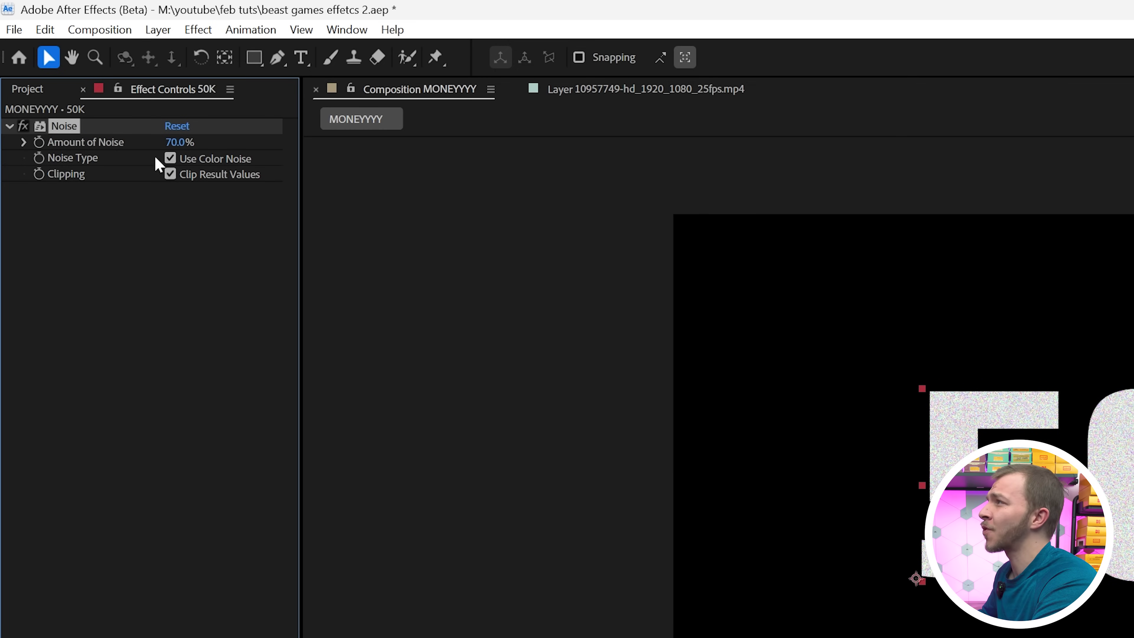
pyautogui.click(170, 160)
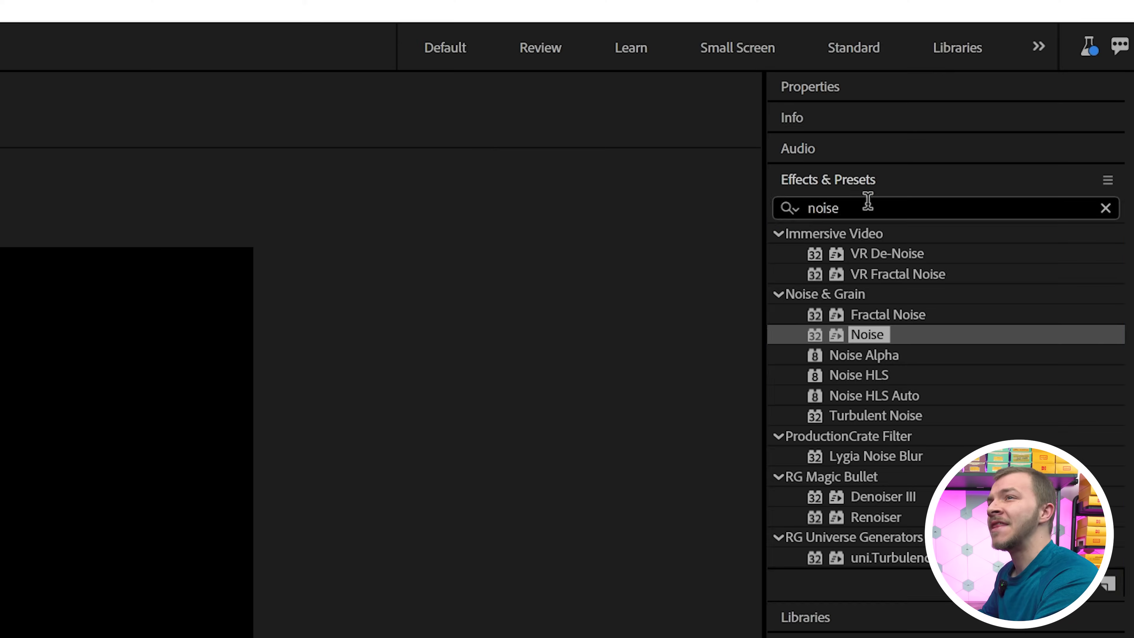
# Apply the Venetian Blinds transition effect to the 50K text with Direction 90°, Transition Completion 10% and Width 15
pyautogui.click(867, 205)
pyautogui.write('vene')
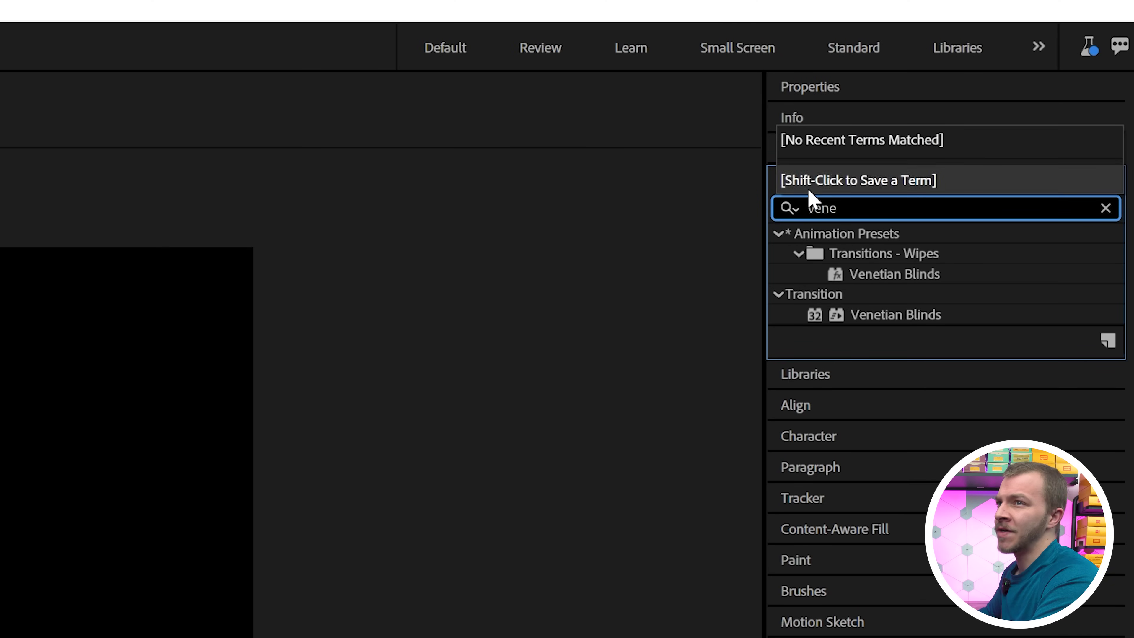
pyautogui.click(855, 317)
pyautogui.doubleClick(888, 315)
pyautogui.click(189, 221)
pyautogui.write('90')
pyautogui.press('Return')
pyautogui.moveTo(171, 205); pyautogui.dragTo(177, 204)
pyautogui.moveTo(172, 274); pyautogui.dragTo(169, 276)
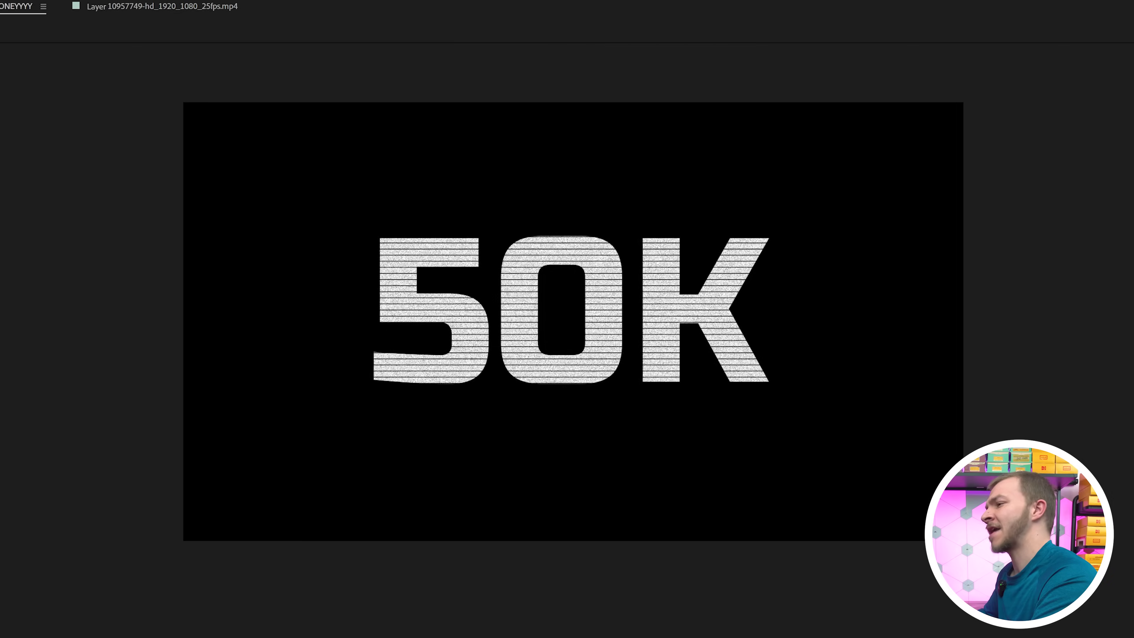
# Apply the Perspective Drop Shadow to the 50K text, pick a new shadow color, and increase its Softness
pyautogui.write('drop')
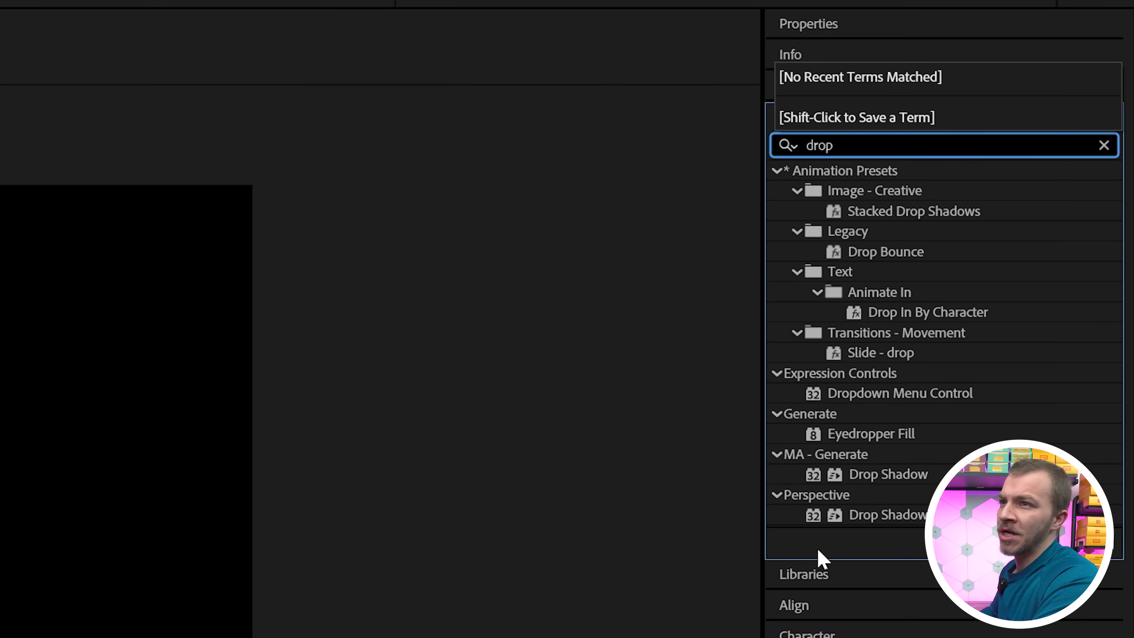
pyautogui.doubleClick(920, 515)
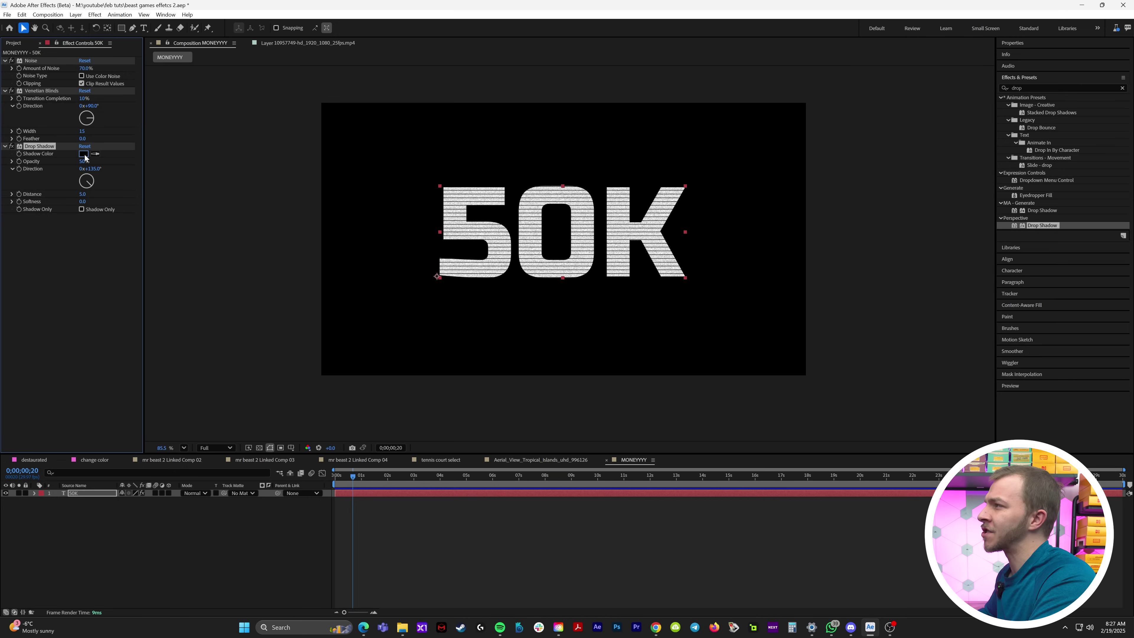
pyautogui.click(84, 155)
pyautogui.click(576, 261)
pyautogui.click(654, 260)
pyautogui.moveTo(83, 202); pyautogui.dragTo(140, 205)
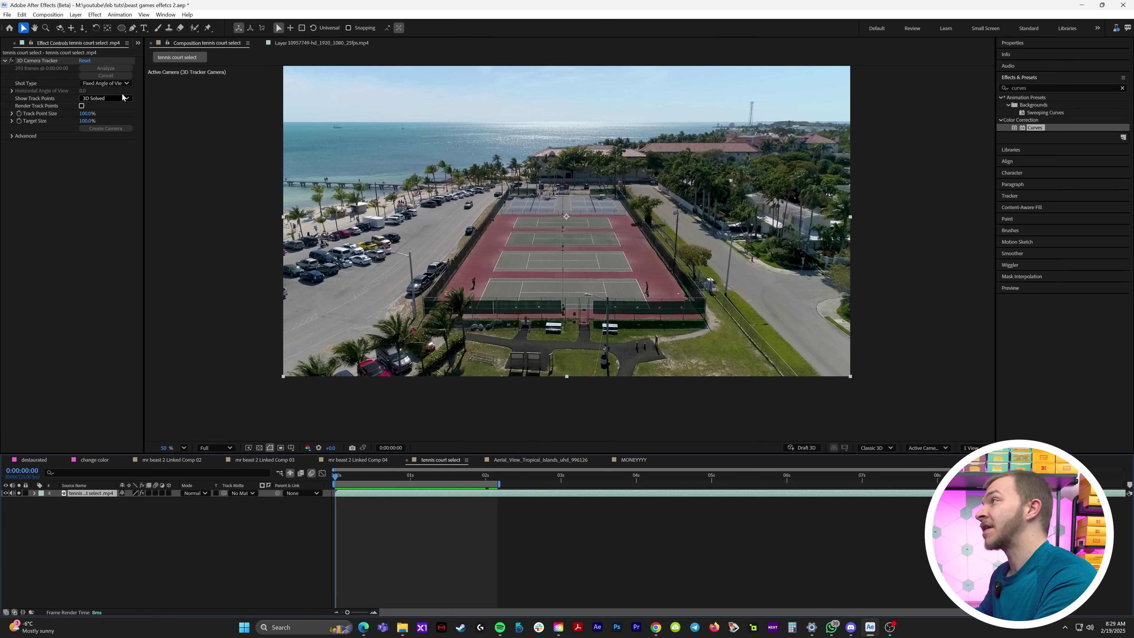
# Run Track Camera on the tennis court footage with its 3D Camera Tracker effect selected
pyautogui.click(38, 63)
pyautogui.moveTo(338, 477)
pyautogui.mouseDown()
pyautogui.moveTo(374, 474)
pyautogui.moveTo(335, 475)
pyautogui.mouseUp()
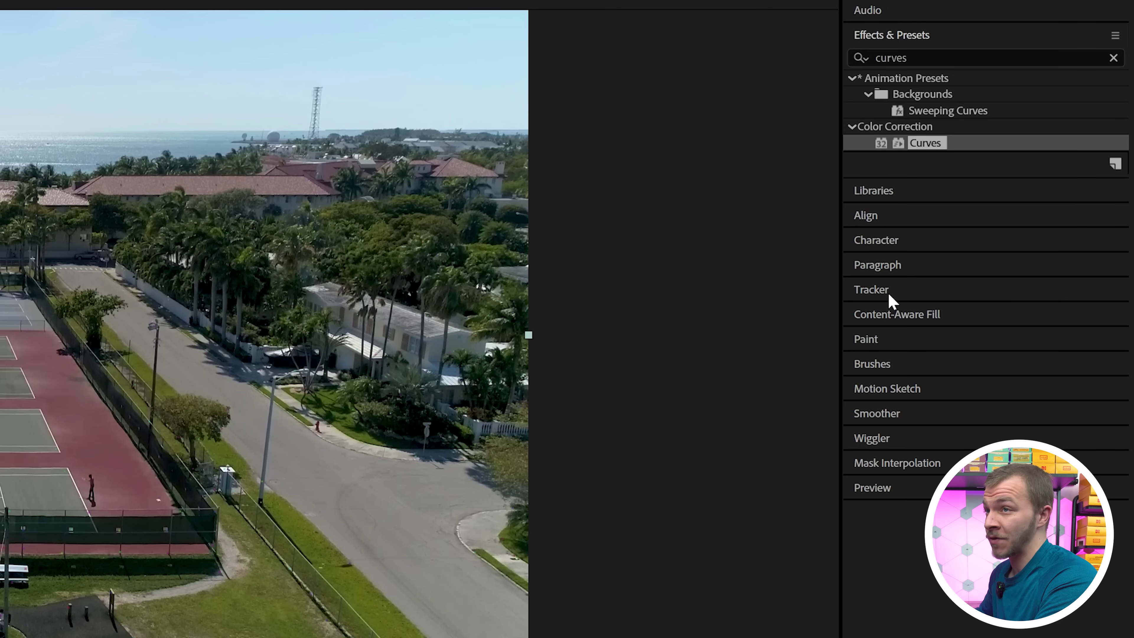
pyautogui.click(889, 294)
pyautogui.click(870, 193)
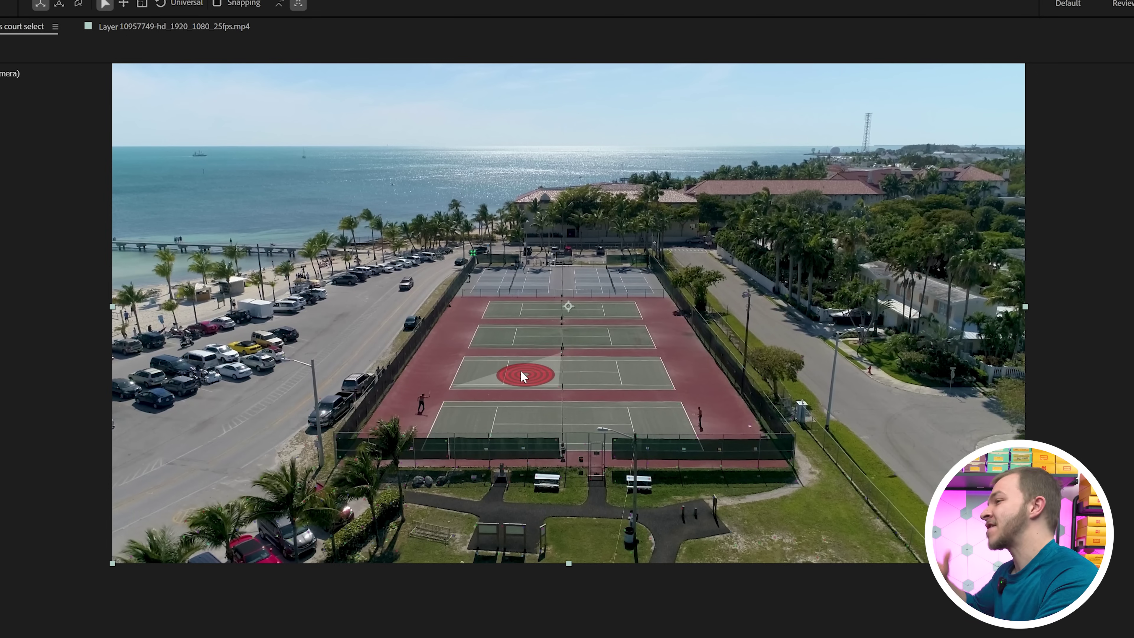
# Create a solid from the track target lying on the tennis court and reshape it into a strip across the court
pyautogui.rightClick(521, 371)
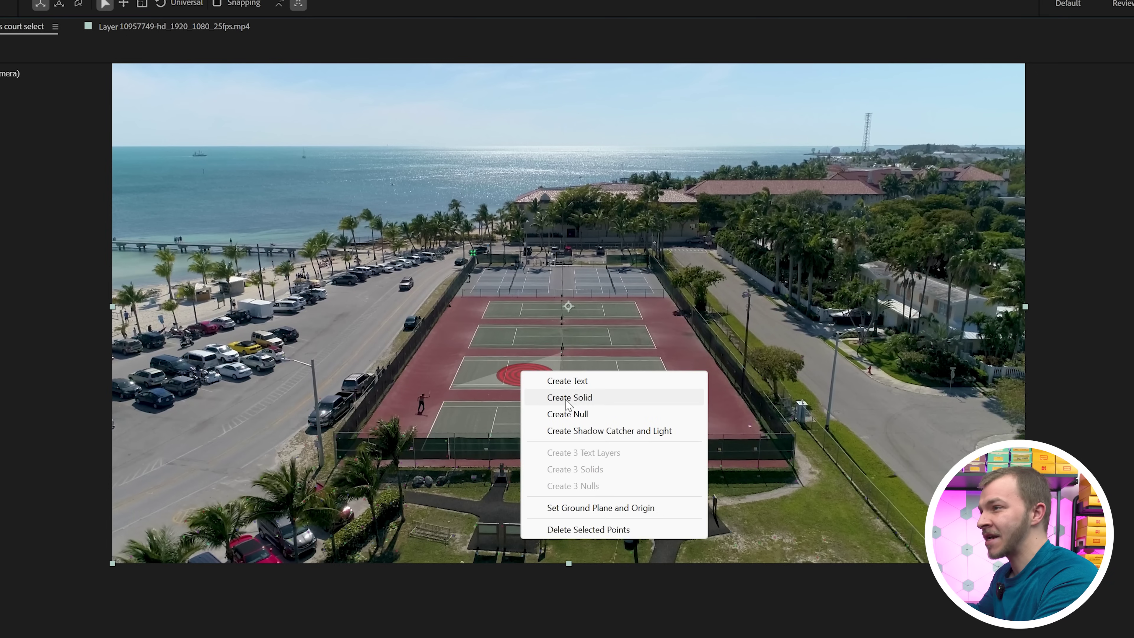
pyautogui.click(606, 405)
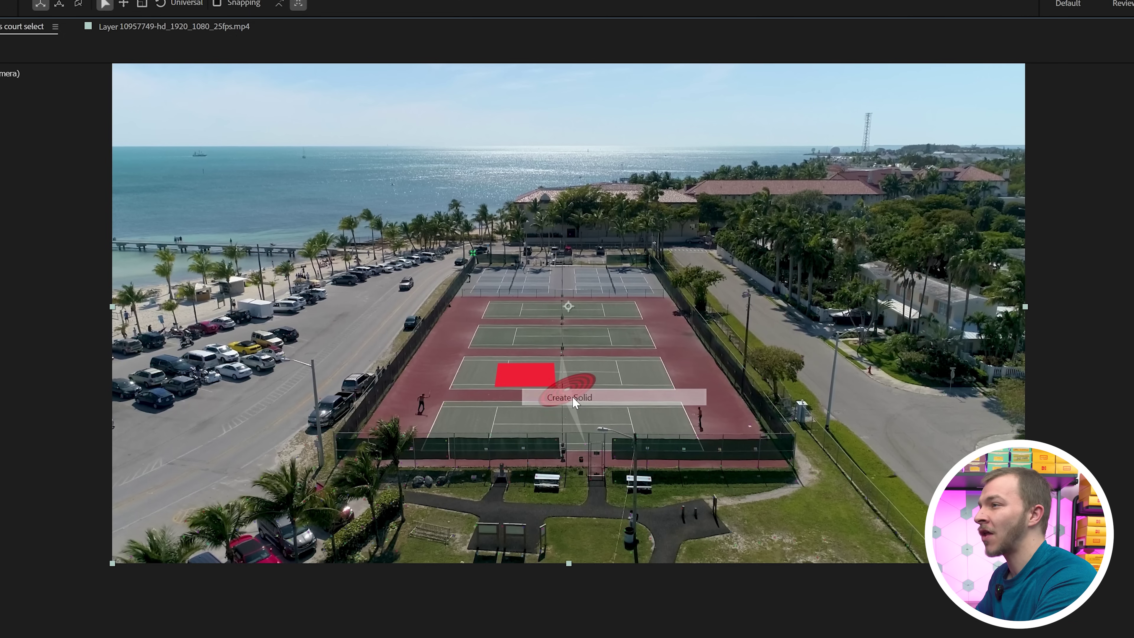
pyautogui.moveTo(562, 385); pyautogui.dragTo(651, 378)
pyautogui.scroll(1, 742, 376)
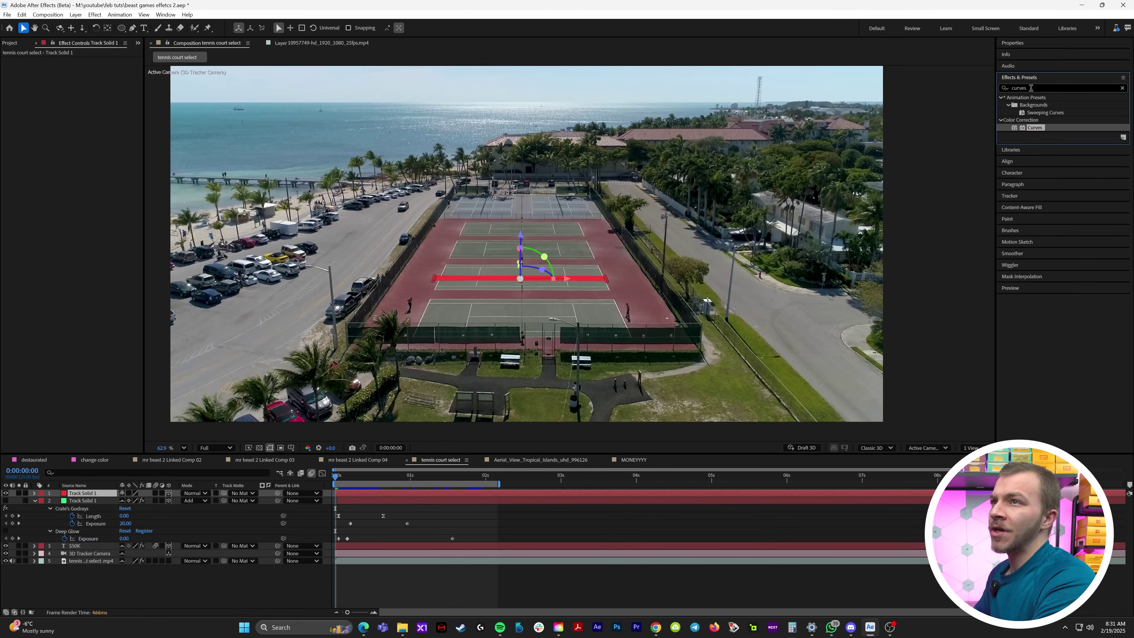
# Apply the Fill effect to the strip solid on the tennis court with a red fill color
pyautogui.moveTo(1035, 87); pyautogui.dragTo(970, 90)
pyautogui.write('fill')
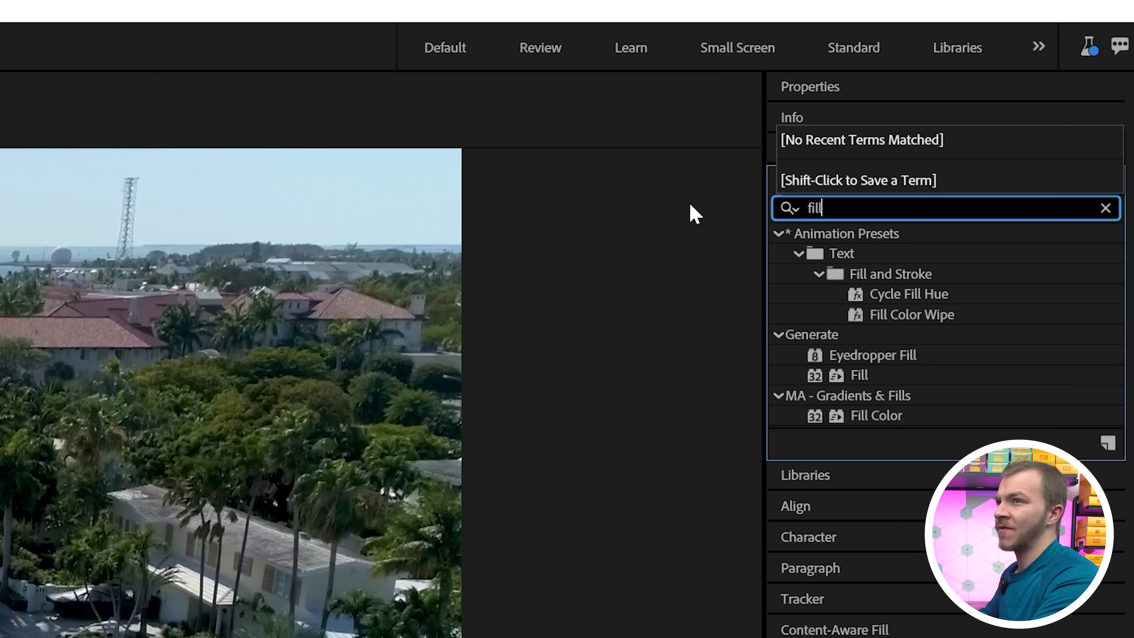
pyautogui.moveTo(848, 383); pyautogui.dragTo(0, 637)
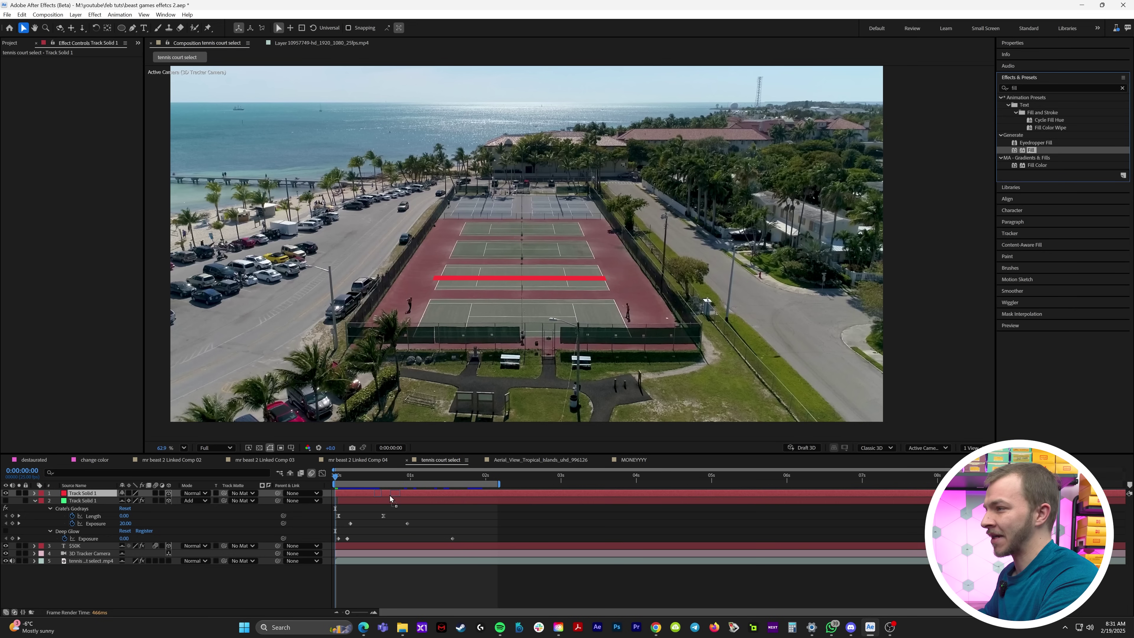
pyautogui.moveTo(390, 498); pyautogui.dragTo(390, 496)
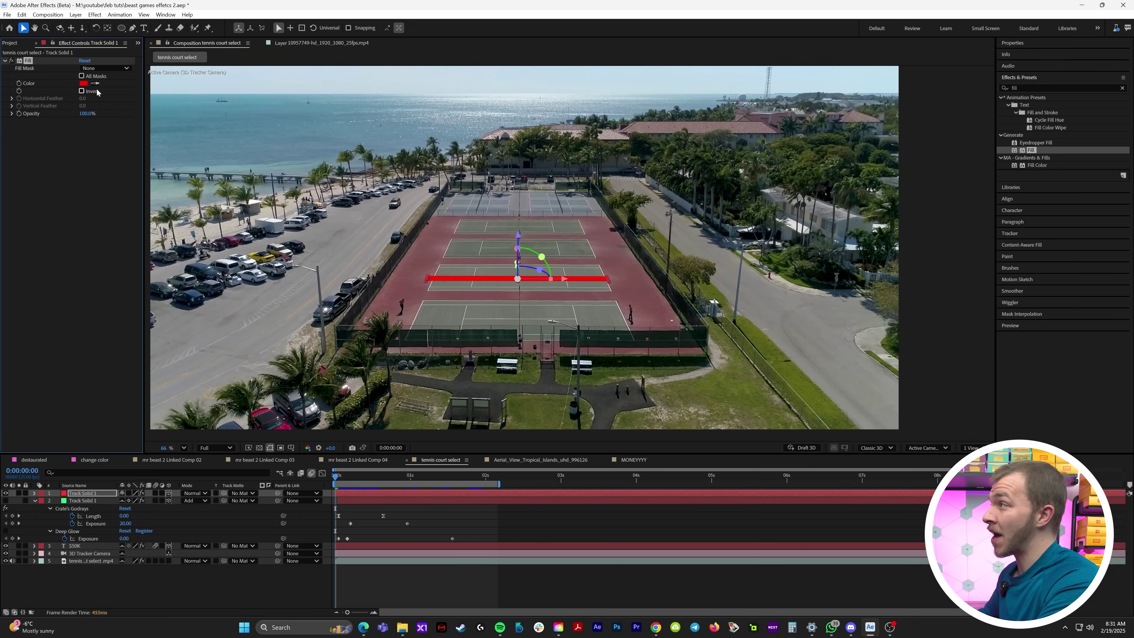
pyautogui.click(84, 83)
pyautogui.click(655, 259)
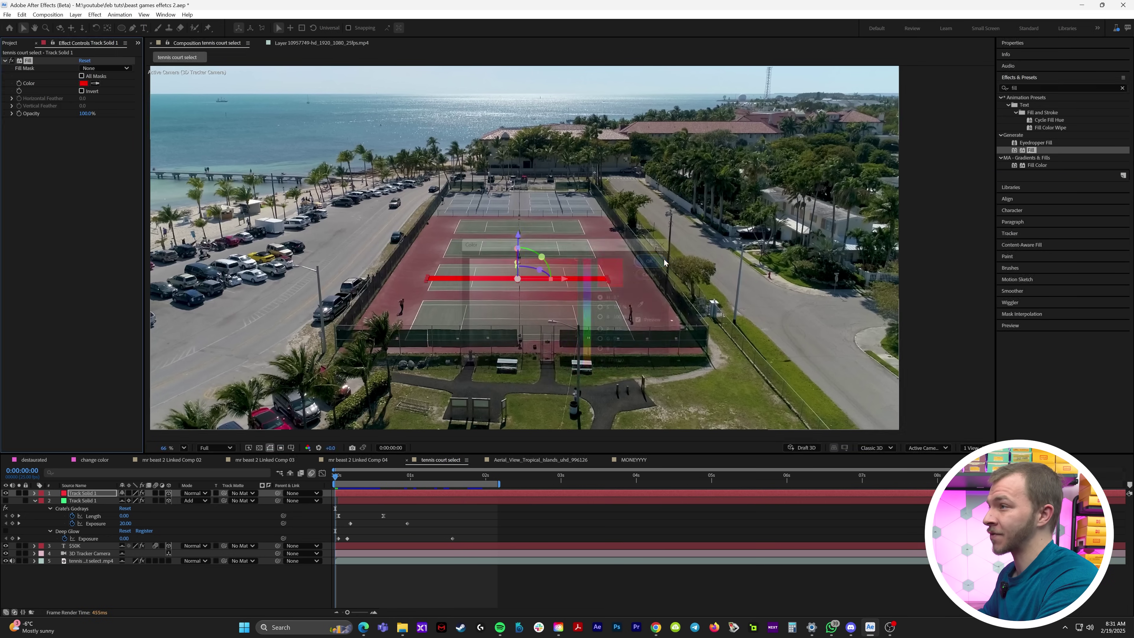
pyautogui.scroll(3, 589, 296)
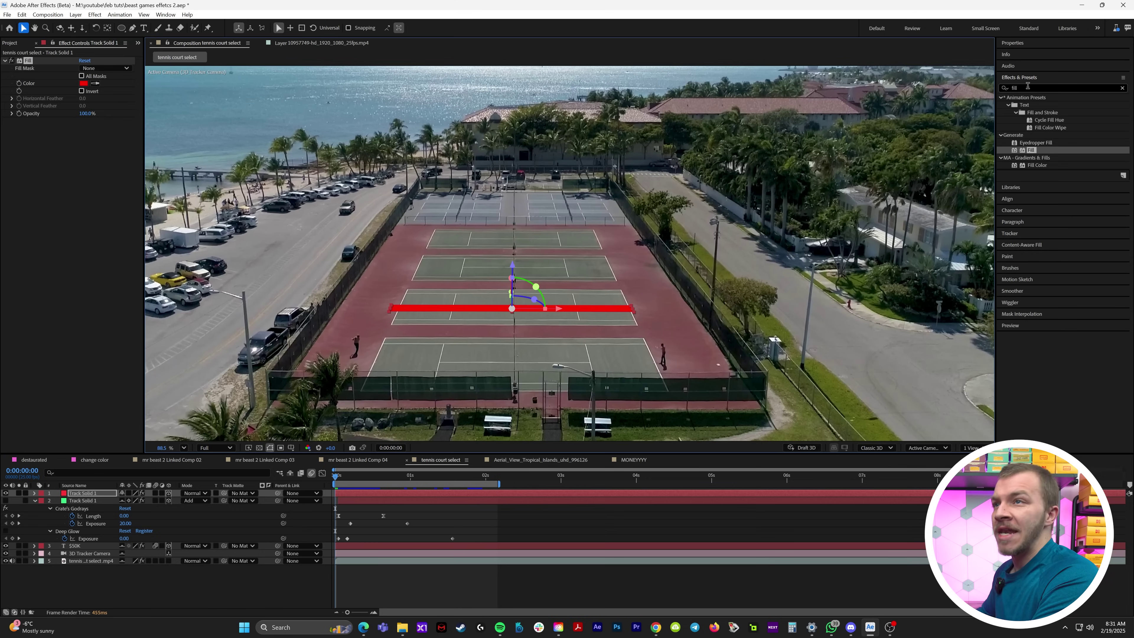
# Apply the Crate's Godrays effect to the red strip solid
pyautogui.moveTo(1027, 88); pyautogui.dragTo(962, 81)
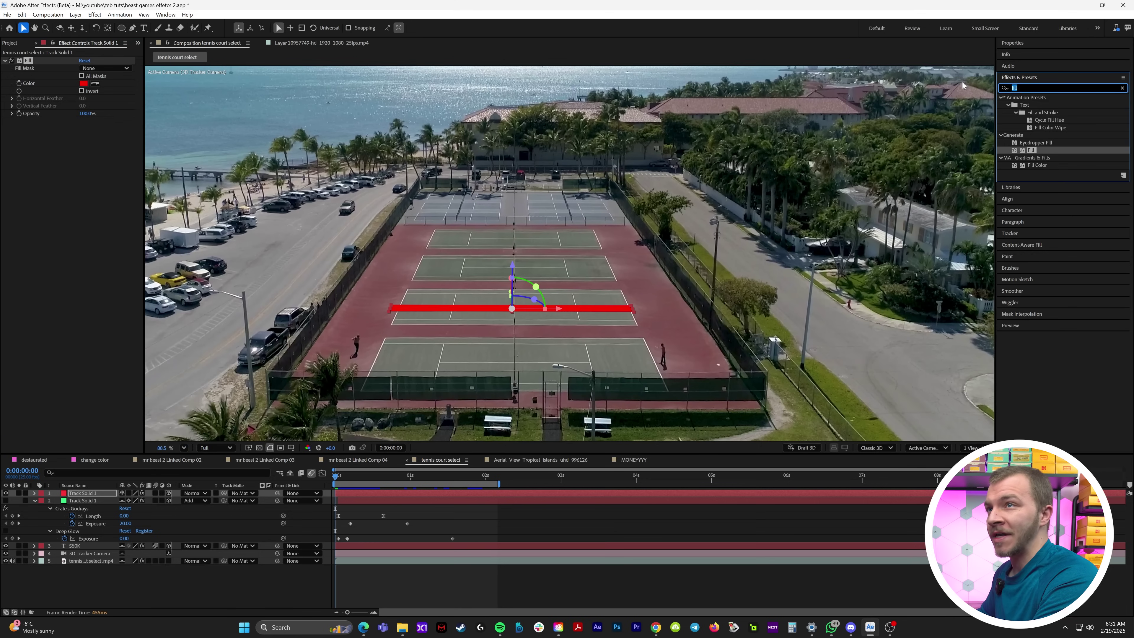
pyautogui.write('god')
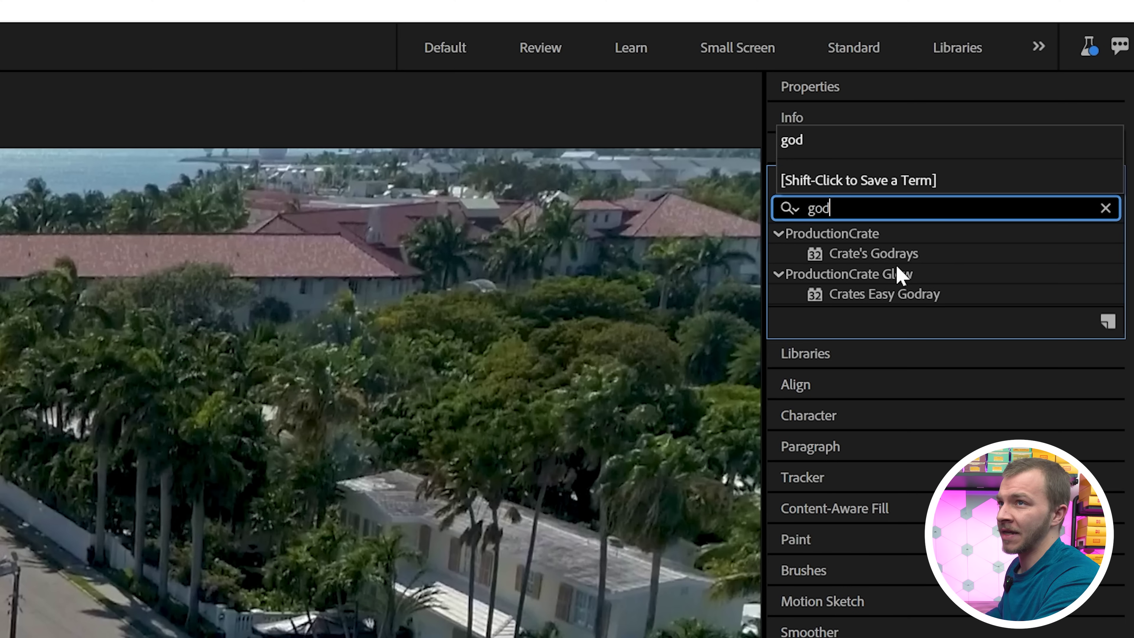
pyautogui.click(873, 254)
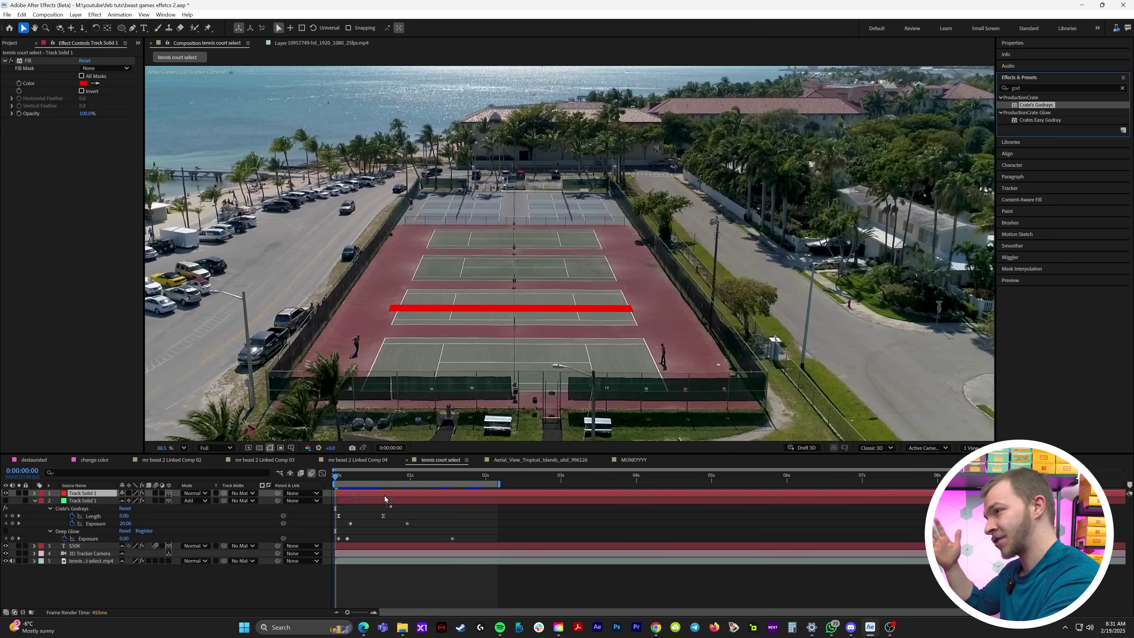
pyautogui.moveTo(384, 495); pyautogui.dragTo(385, 495)
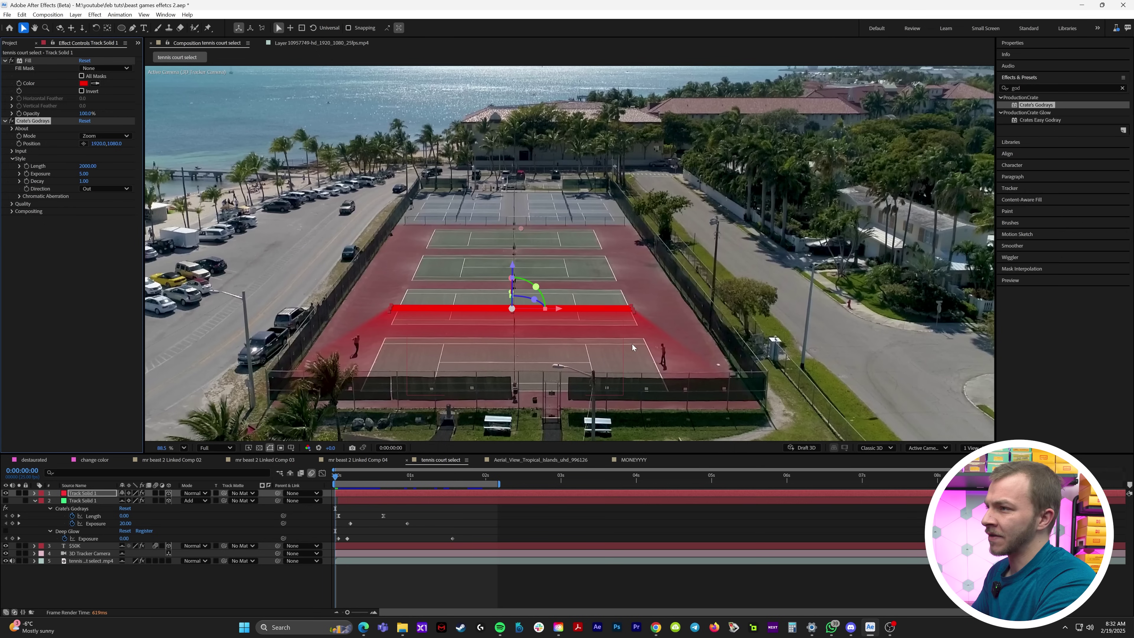
# Move the Godrays Position below the strip, to about 1973, 2942, so the rays point up the court
pyautogui.click(84, 144)
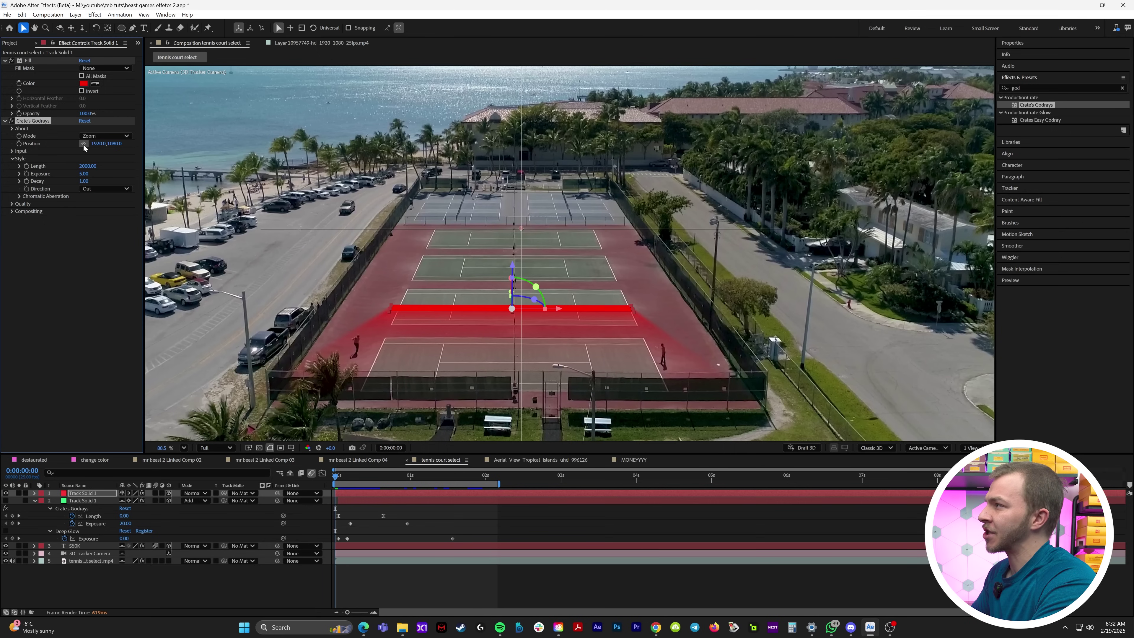
pyautogui.click(512, 380)
pyautogui.moveTo(512, 387); pyautogui.dragTo(513, 403)
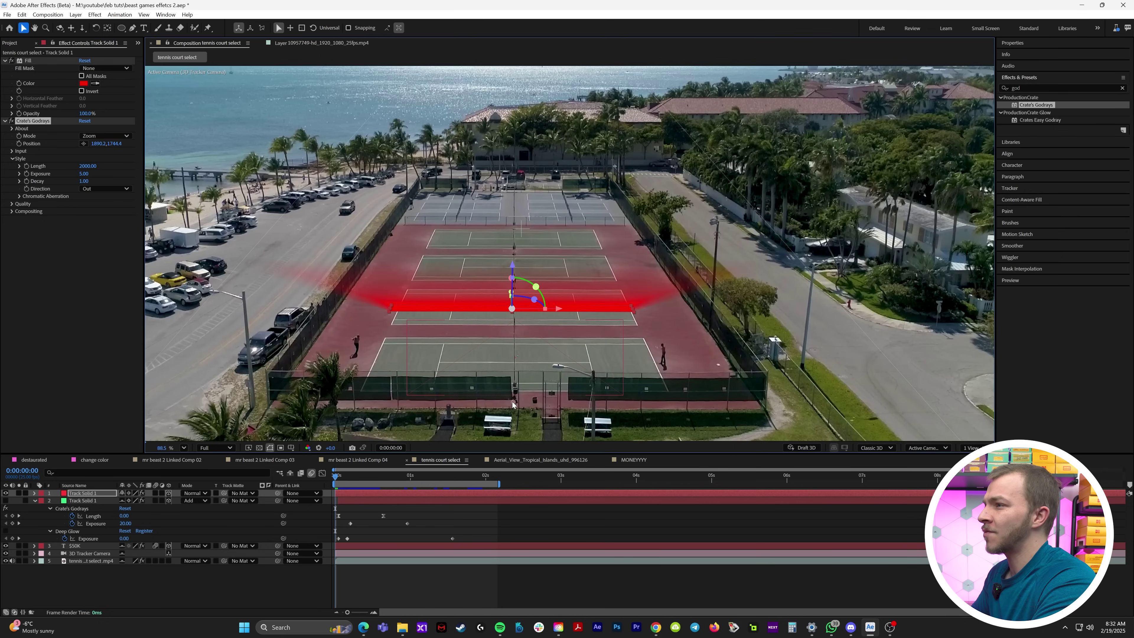
pyautogui.scroll(-3, 513, 402)
pyautogui.moveTo(515, 277); pyautogui.dragTo(514, 306)
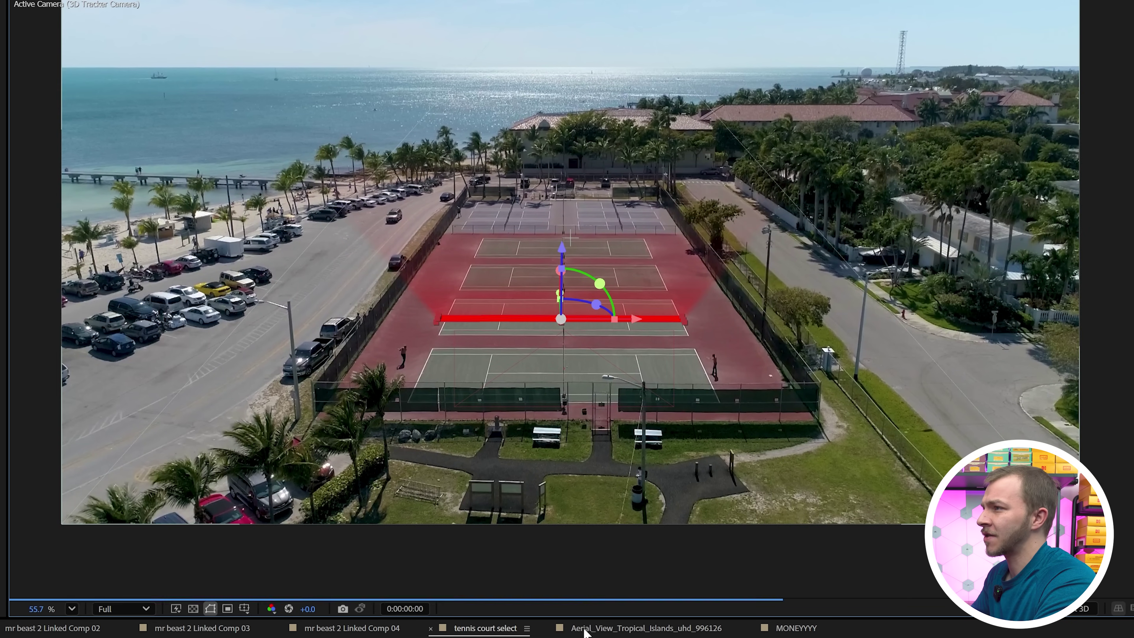
pyautogui.scroll(-1, 584, 580)
pyautogui.moveTo(590, 539); pyautogui.dragTo(582, 409)
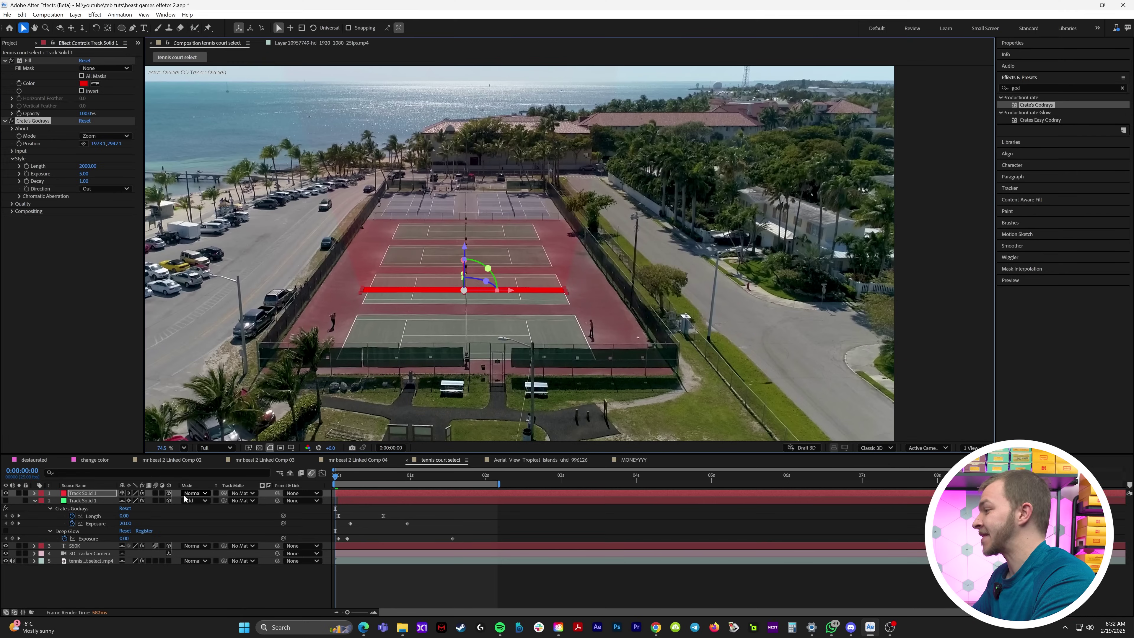
# Set the strip solid's blending mode to Add and adjust its Godrays to Exposure 18.32 and Length 760
pyautogui.click(192, 493)
pyautogui.click(221, 182)
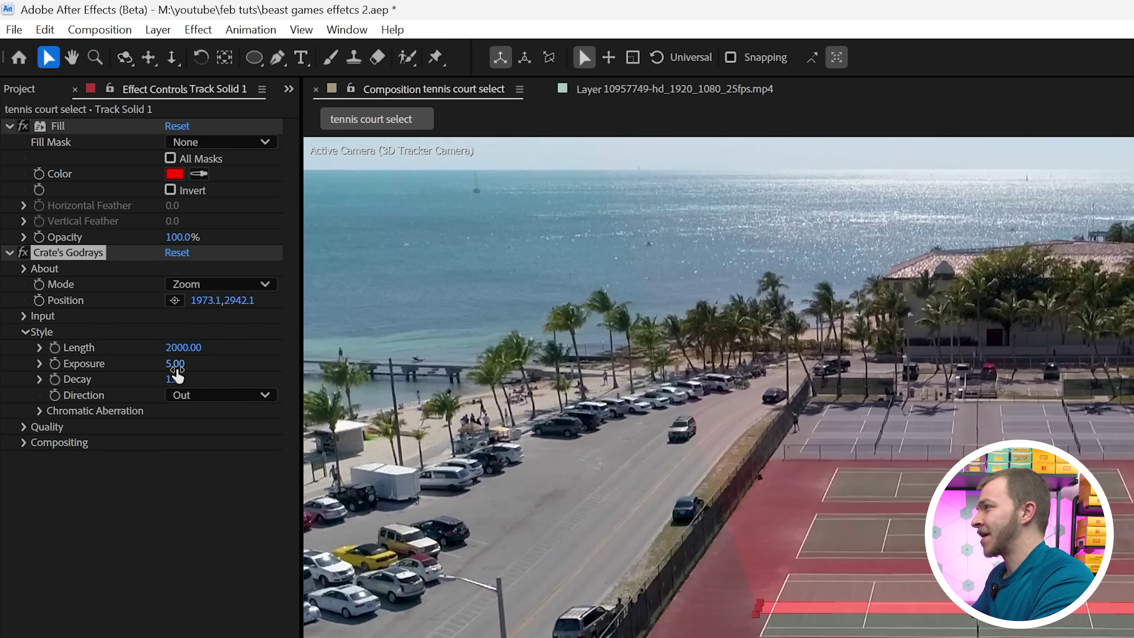
pyautogui.moveTo(175, 370); pyautogui.dragTo(236, 368)
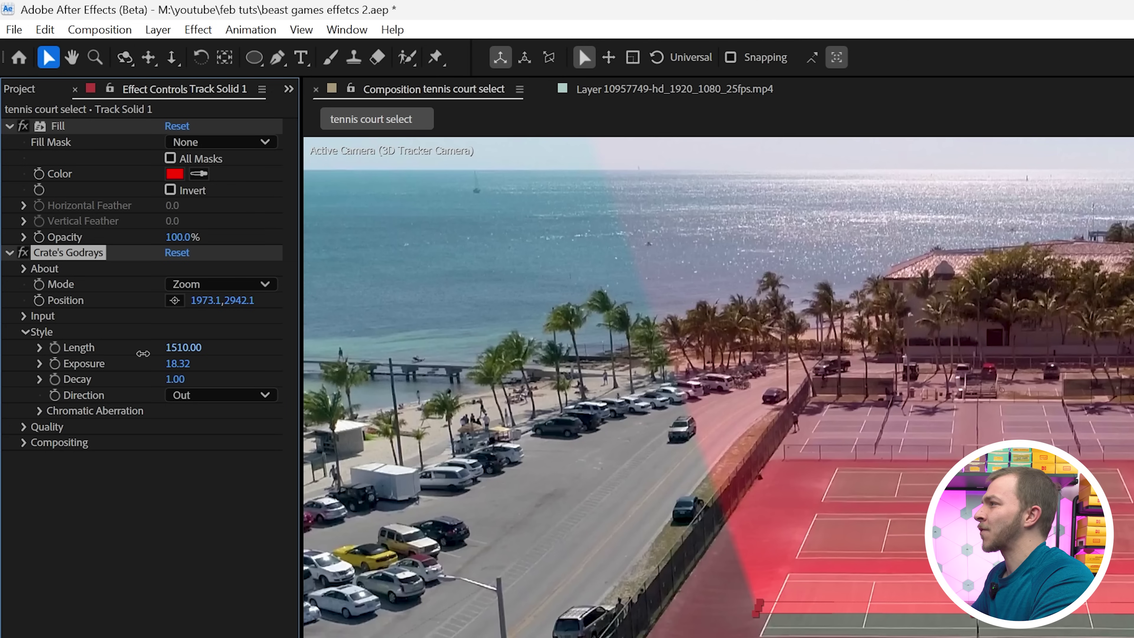
pyautogui.moveTo(143, 353); pyautogui.dragTo(13, 362)
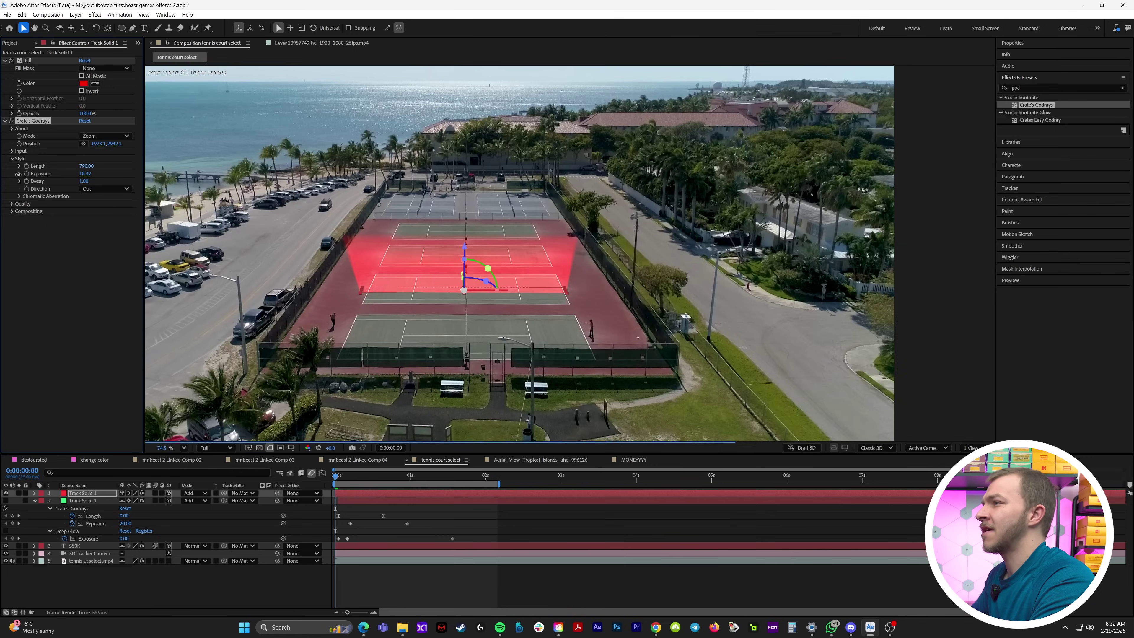
# Move the Godrays Position farther below the frame to about 1916, 3589, and set Decay to 1.18
pyautogui.scroll(-5, 389, 324)
pyautogui.moveTo(392, 328); pyautogui.dragTo(395, 300)
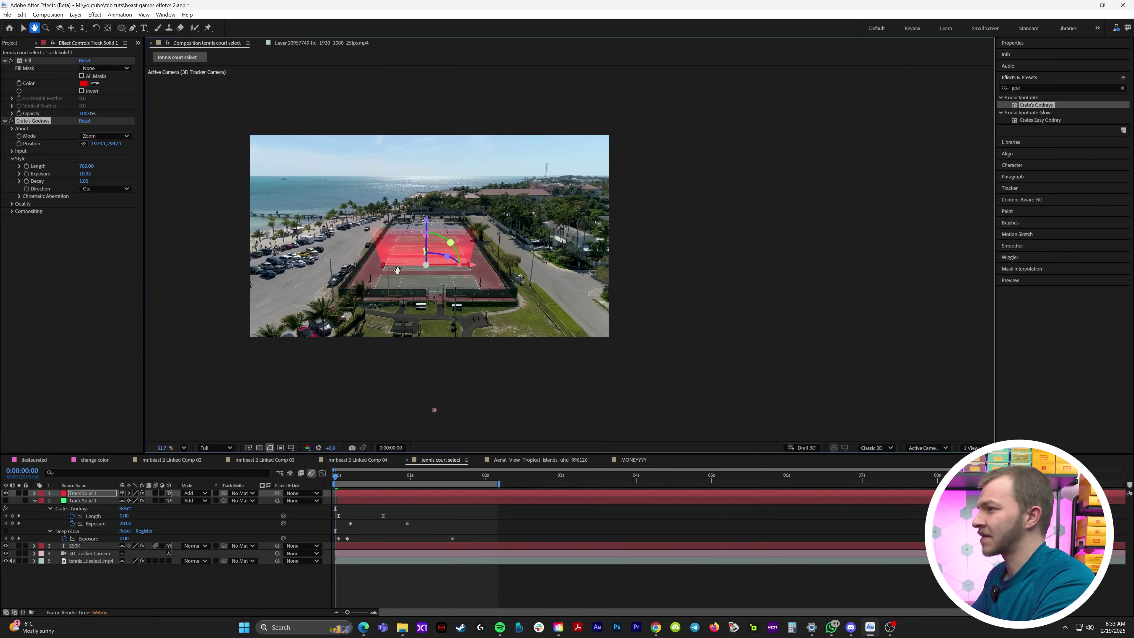
pyautogui.moveTo(429, 441); pyautogui.dragTo(438, 502)
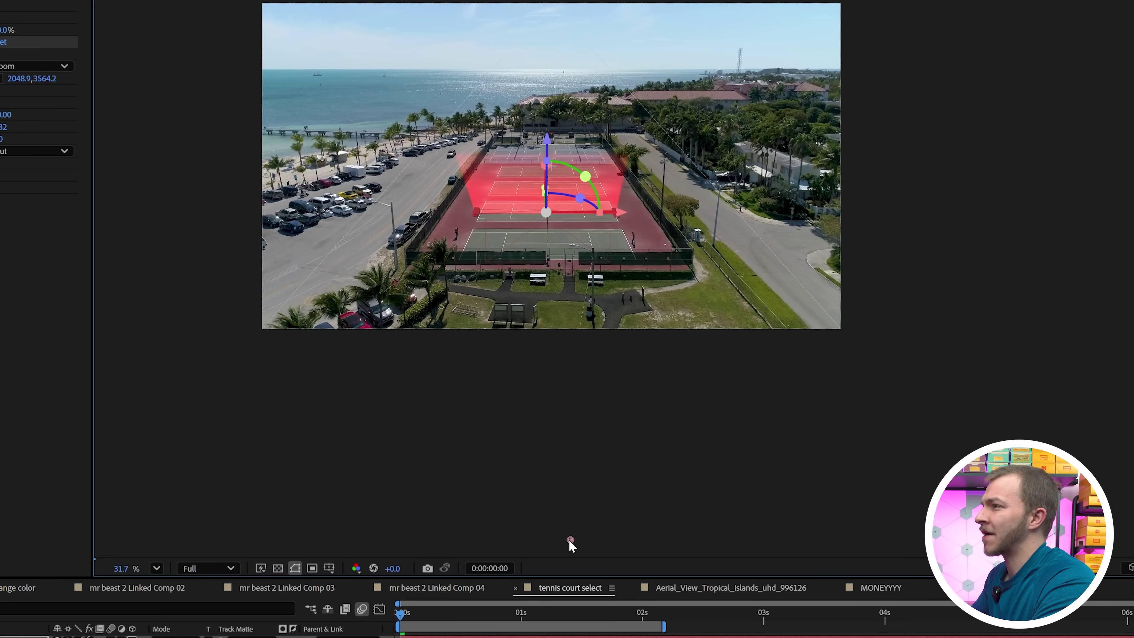
pyautogui.moveTo(571, 544); pyautogui.dragTo(566, 593)
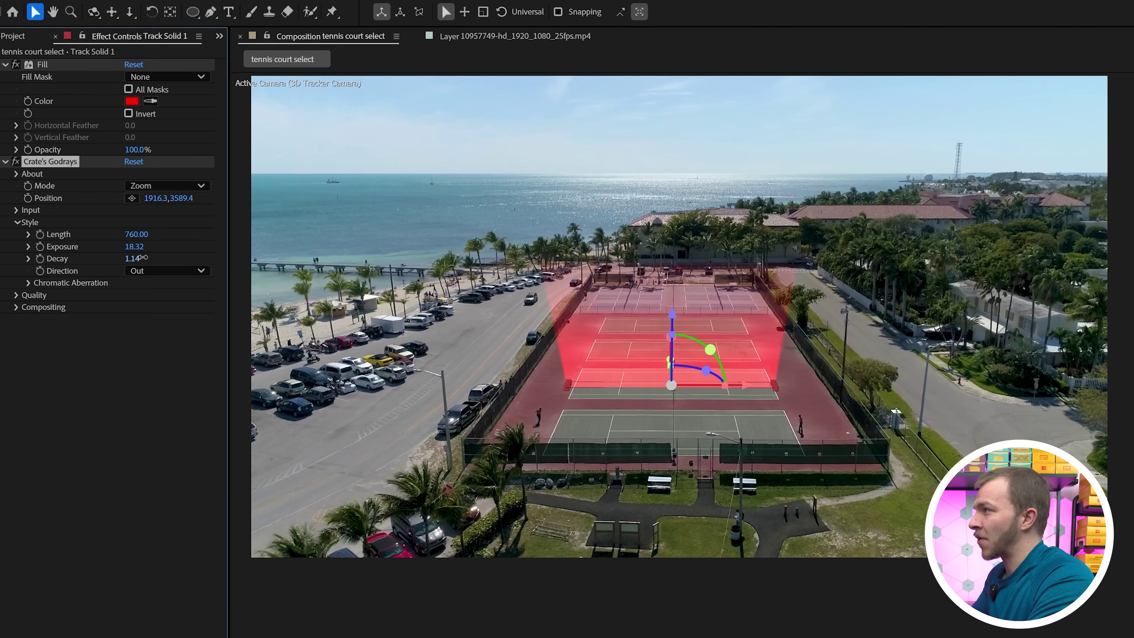
pyautogui.moveTo(143, 257); pyautogui.dragTo(159, 258)
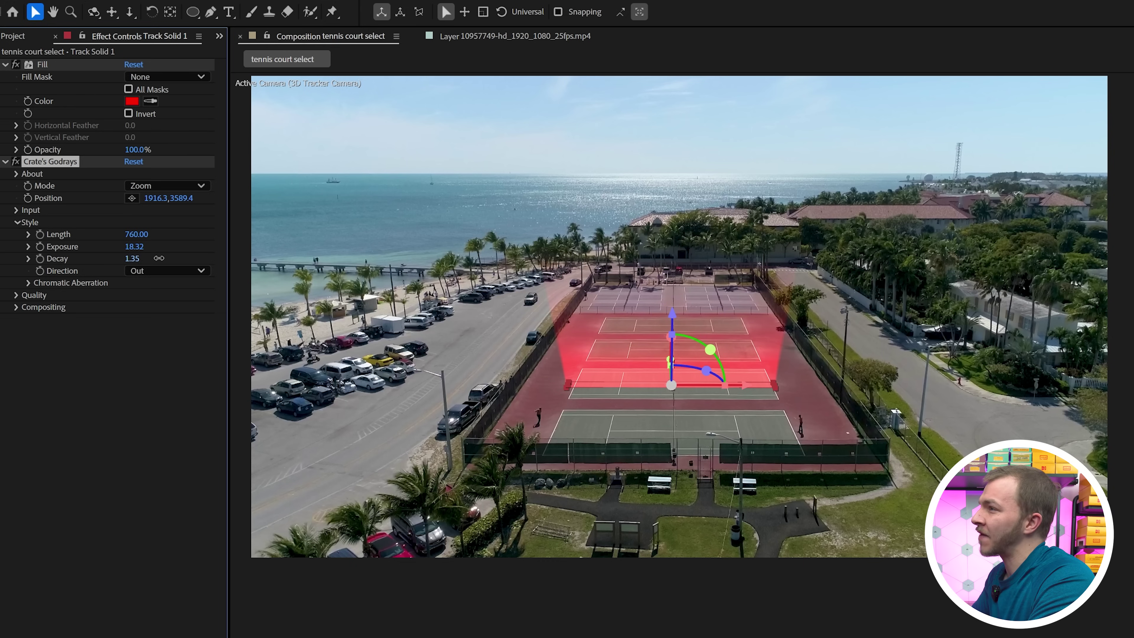
pyautogui.moveTo(156, 258); pyautogui.dragTo(149, 260)
# Compare the tennis court shot with Crate's Godrays switched off and on
pyautogui.click(16, 162)
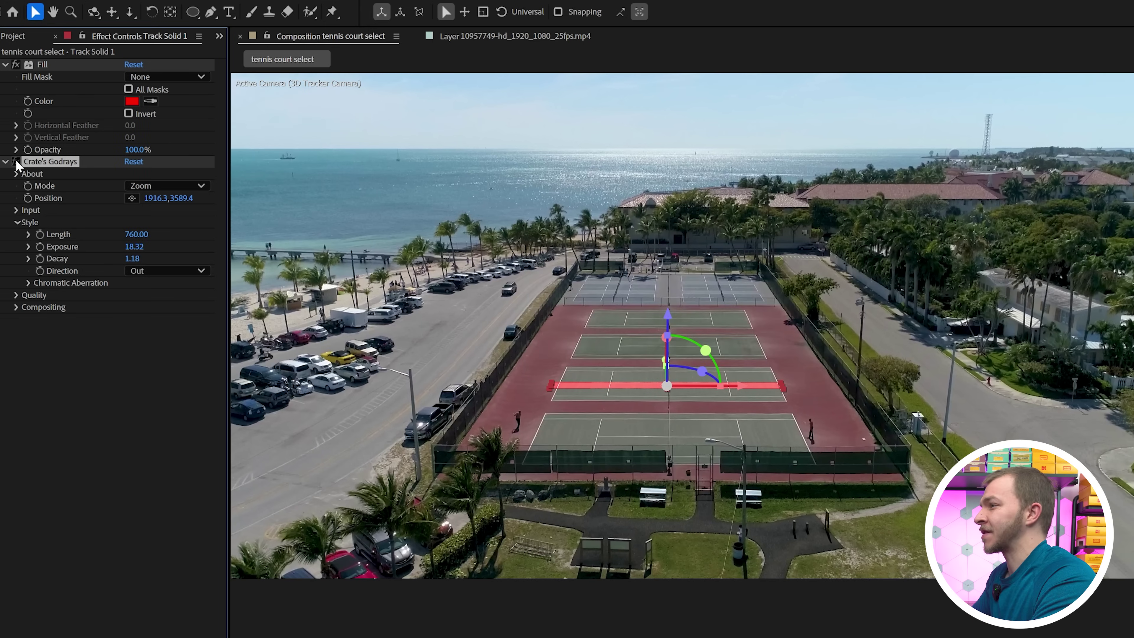
pyautogui.click(16, 162)
pyautogui.click(16, 162)
pyautogui.click(16, 161)
pyautogui.click(16, 162)
pyautogui.click(16, 162)
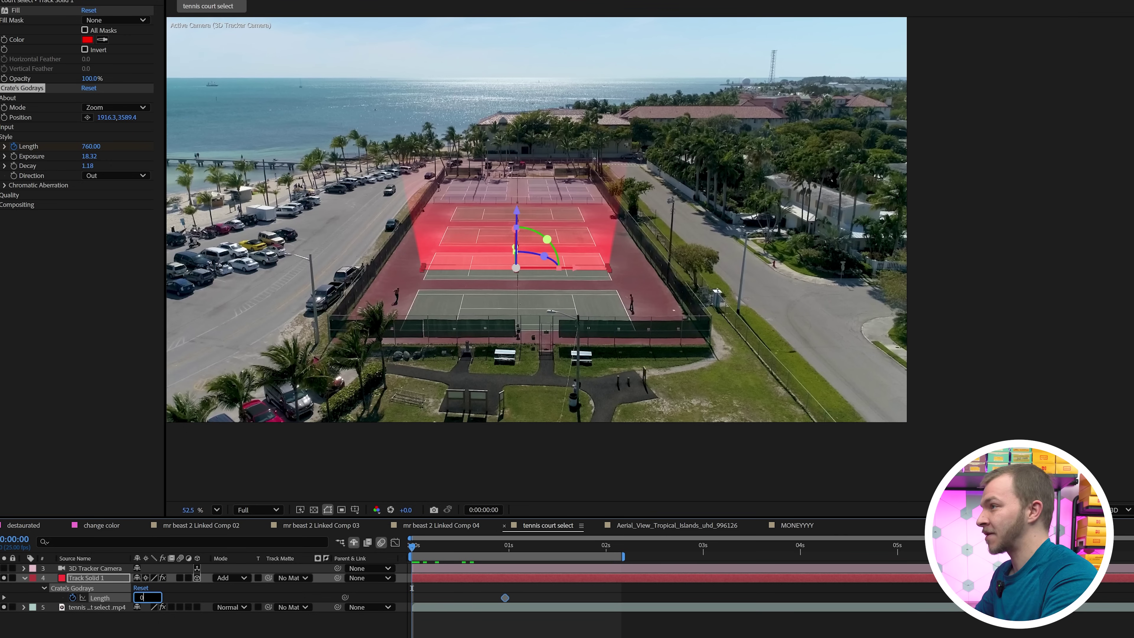
# Set the Godrays Length to 0 at the start of the composition and apply Easy Ease to the Length keyframes
pyautogui.press('Return')
pyautogui.moveTo(412, 546); pyautogui.dragTo(537, 555)
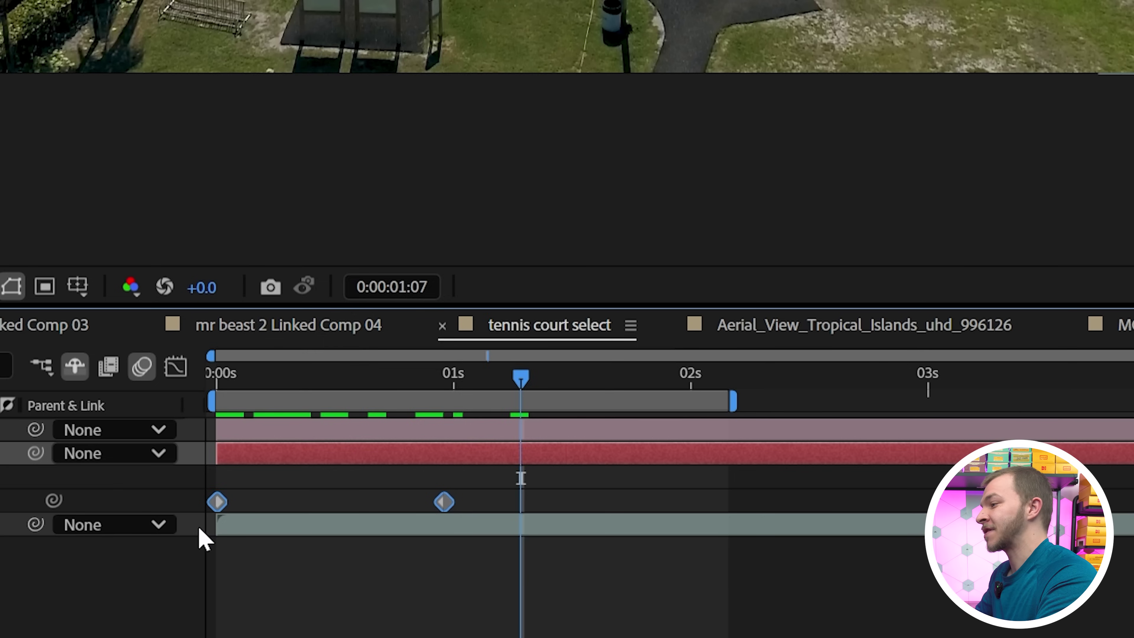
pyautogui.rightClick(216, 502)
pyautogui.moveTo(329, 483)
pyautogui.click(634, 154)
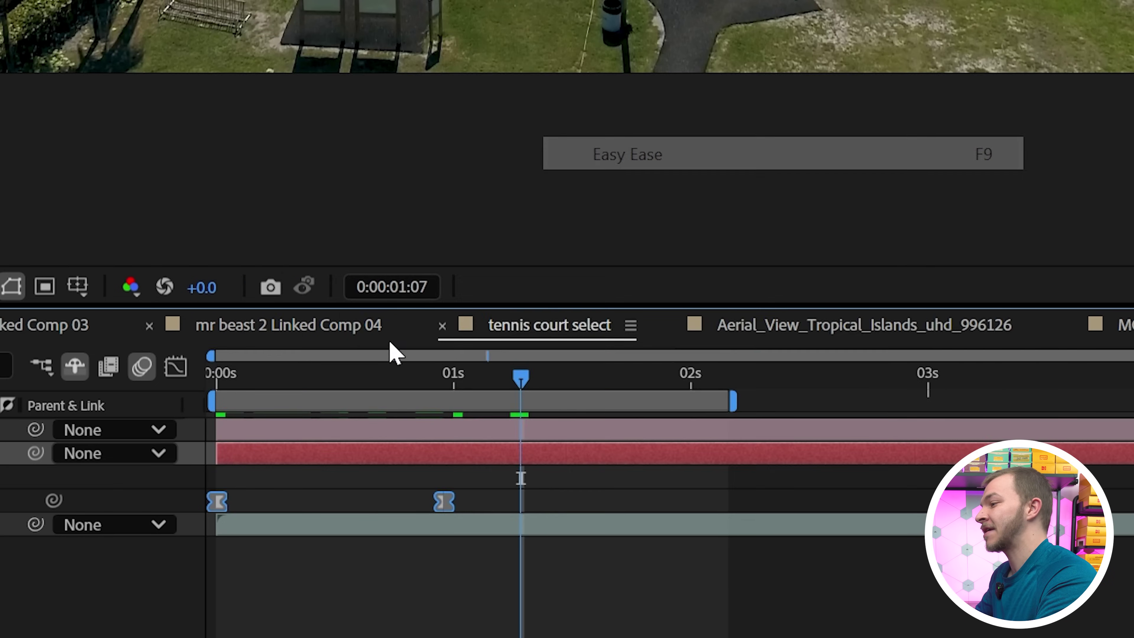
# Reshape the Length keyframes' speed graph to start fast and slow into the end, and preview the animation
pyautogui.click(175, 367)
pyautogui.click(227, 538)
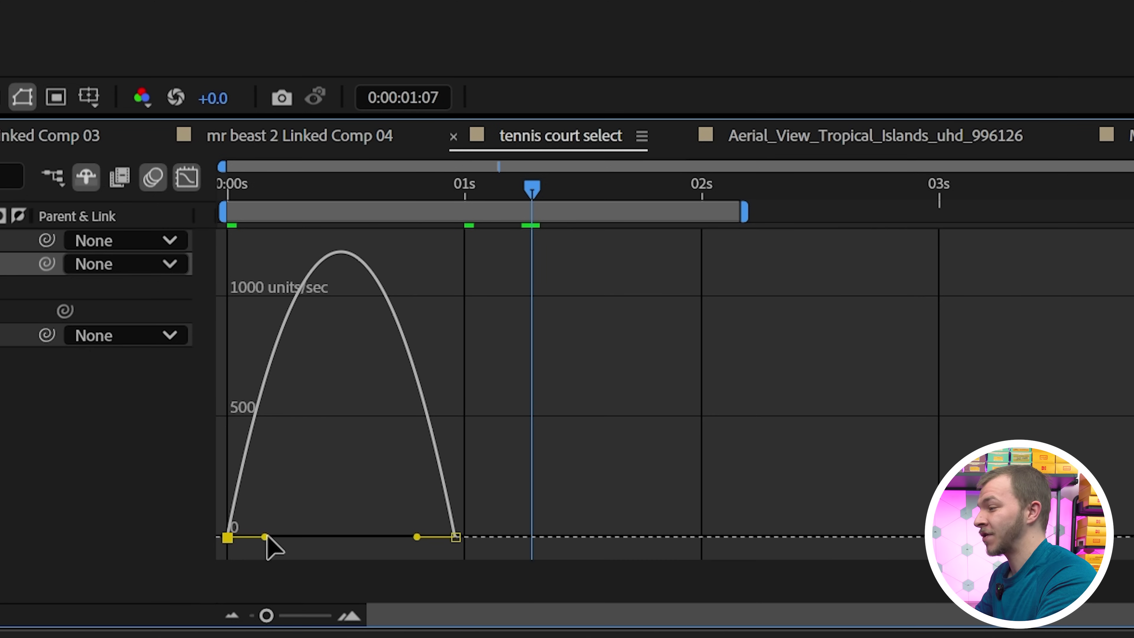
pyautogui.moveTo(265, 537); pyautogui.dragTo(276, 230)
pyautogui.moveTo(416, 539); pyautogui.dragTo(356, 546)
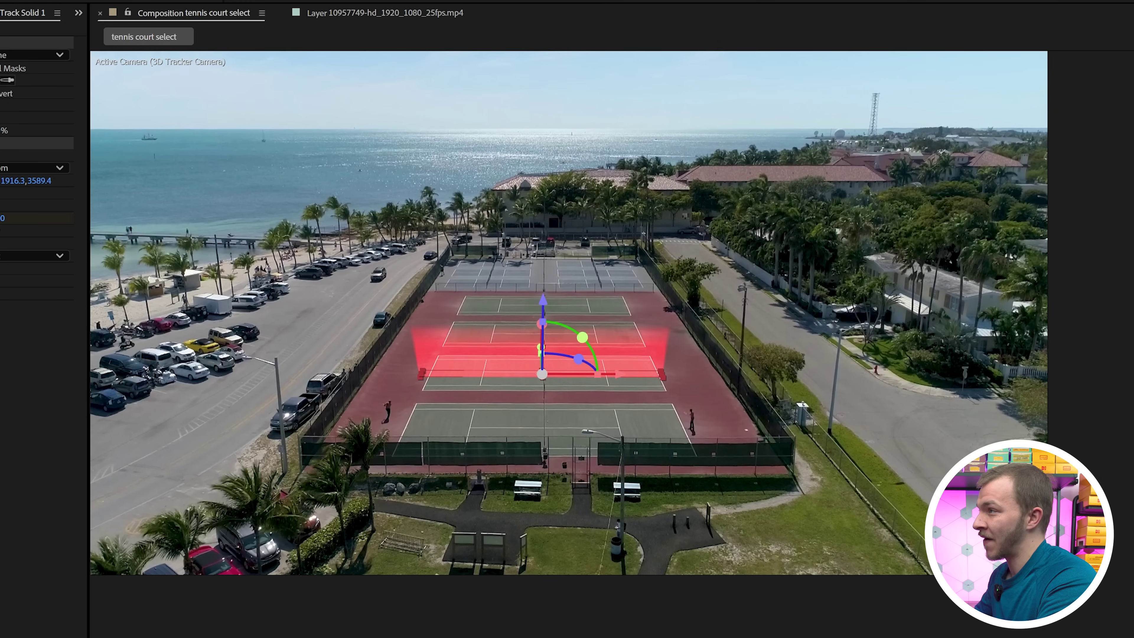
pyautogui.press('space')
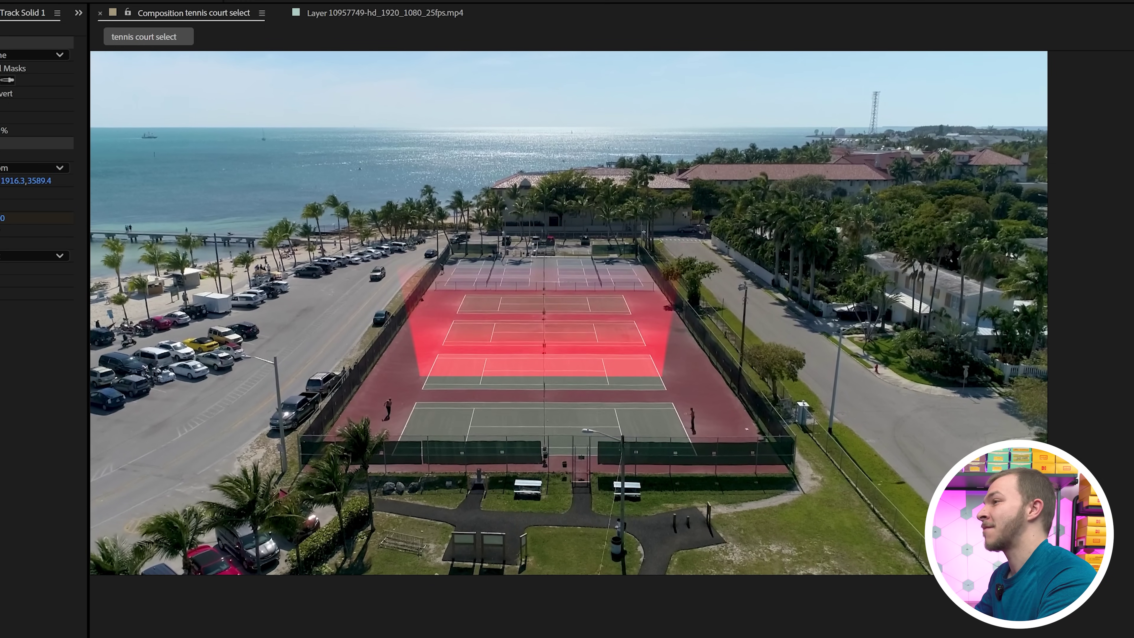
pyautogui.press('space')
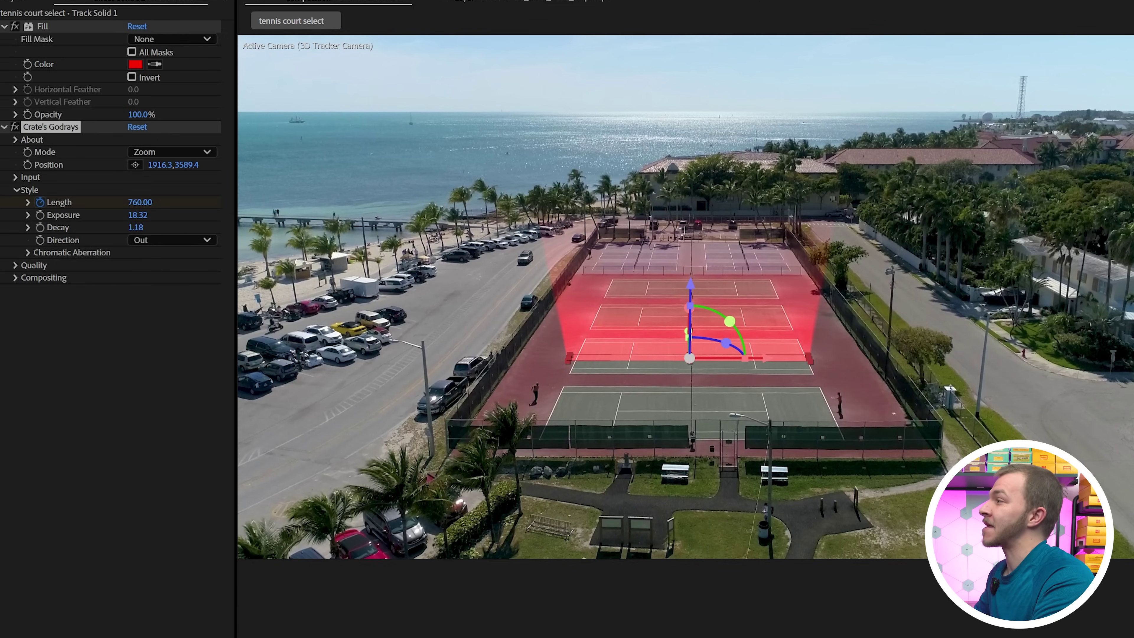
# Keyframe the Godrays Exposure from 18.32 at 0:00:00:08 to 0 at 0:00:00:24, and preview the fade
pyautogui.click(40, 217)
pyautogui.press('pageup')
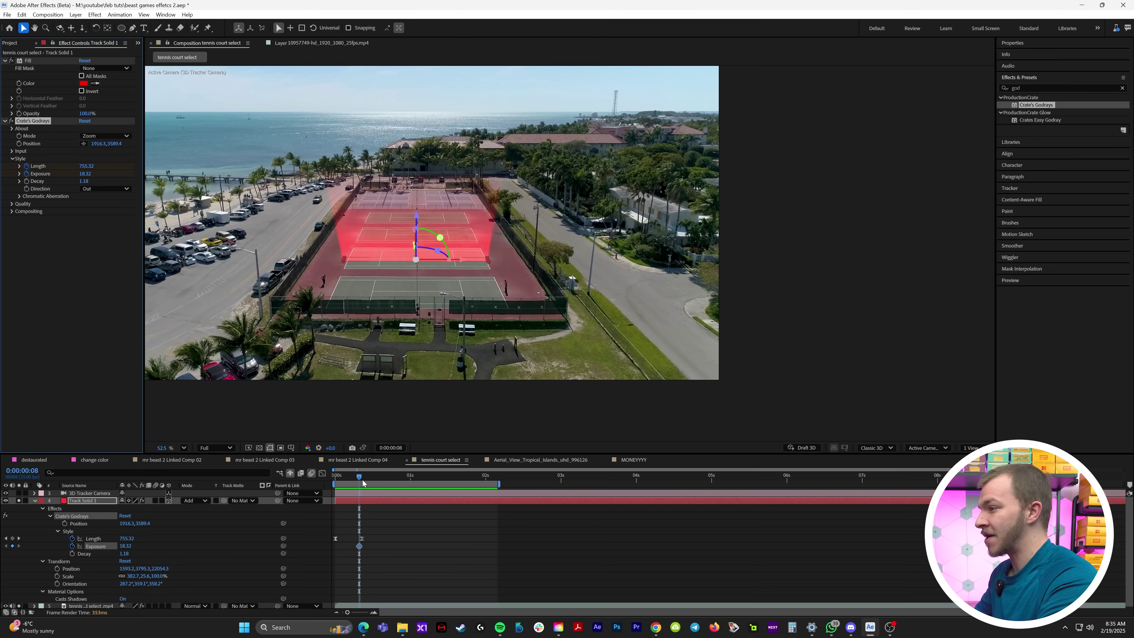
pyautogui.moveTo(362, 480); pyautogui.dragTo(408, 482)
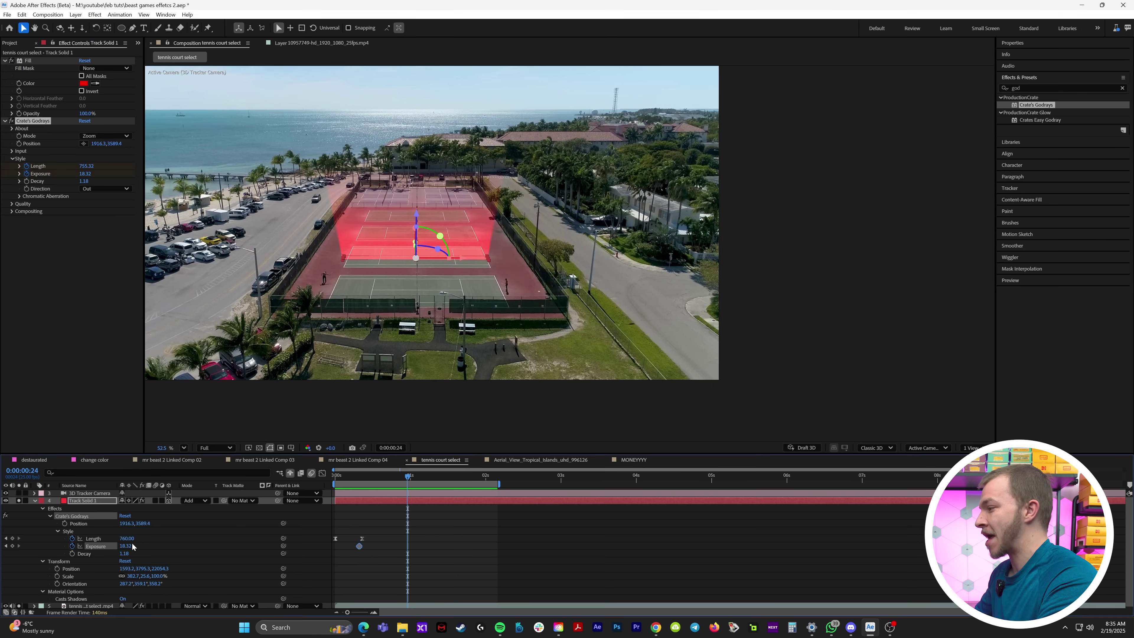
pyautogui.write('0')
pyautogui.press('Return')
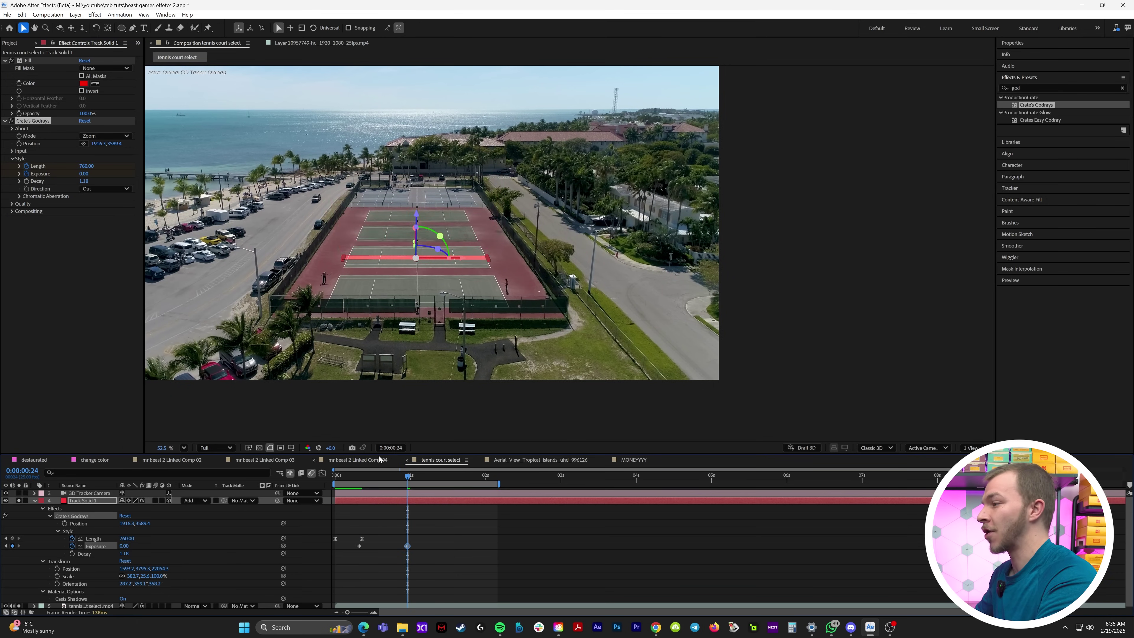
pyautogui.press('space')
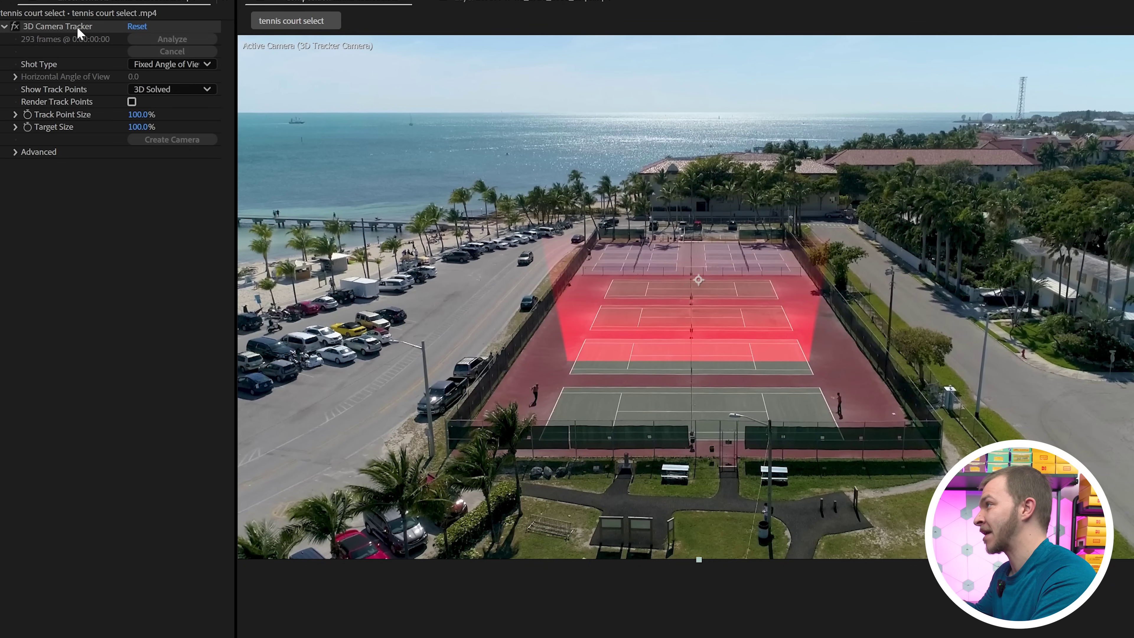
# Create a solid from a 3D Camera Tracker target on the court, rotate it upright, and raise it to the middle of the court
pyautogui.click(77, 26)
pyautogui.rightClick(731, 354)
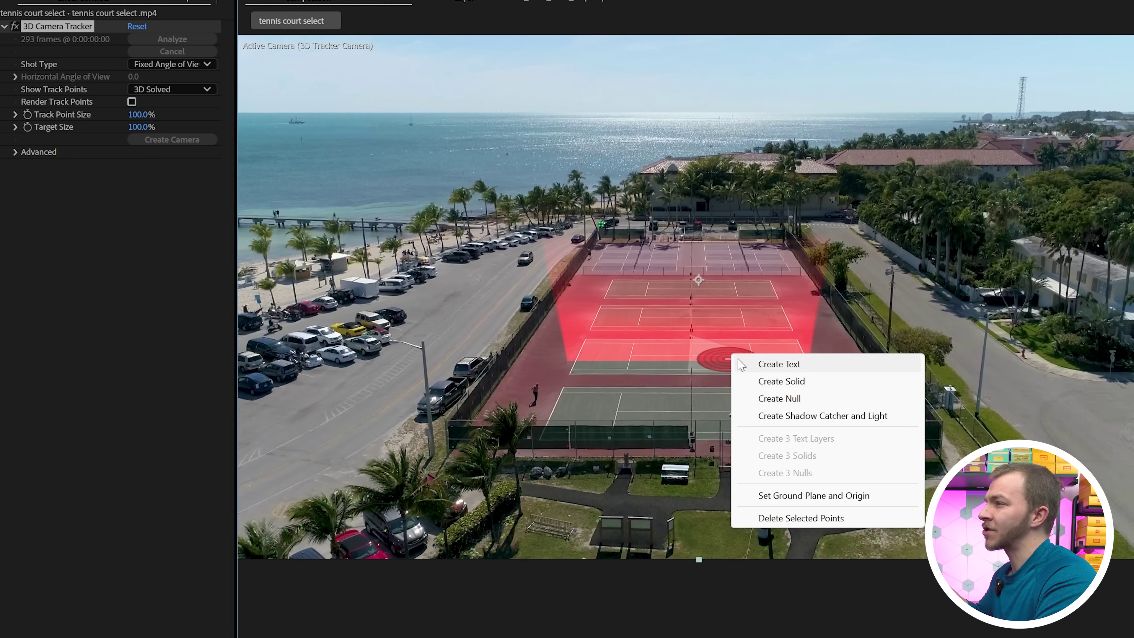
pyautogui.click(766, 381)
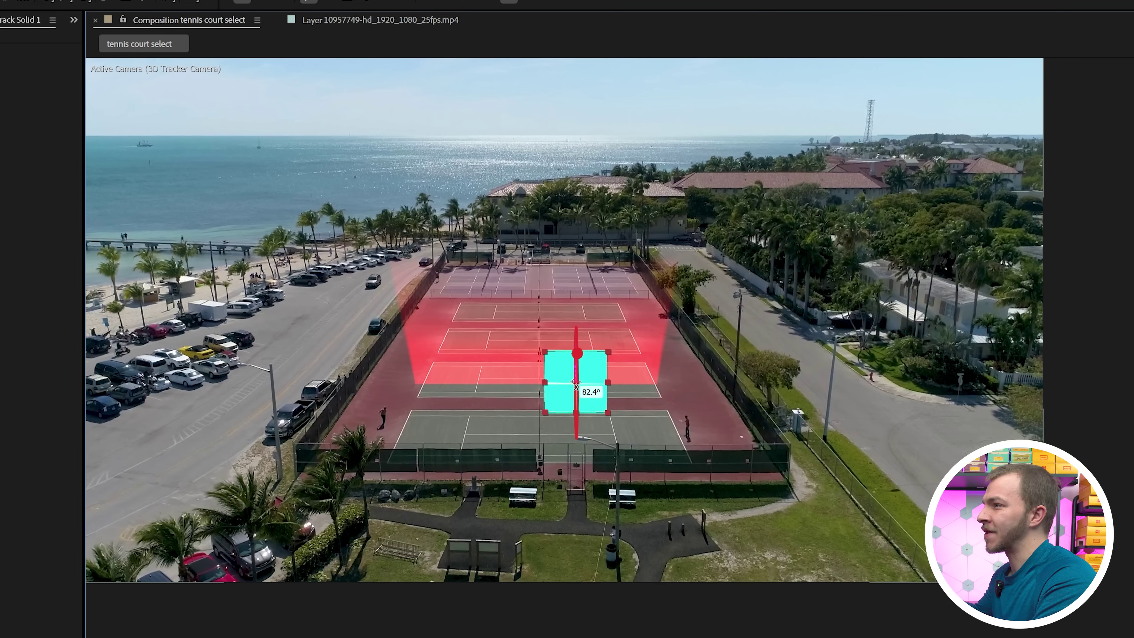
pyautogui.moveTo(576, 387); pyautogui.dragTo(576, 390)
pyautogui.moveTo(580, 308); pyautogui.dragTo(581, 268)
pyautogui.moveTo(626, 342); pyautogui.dragTo(611, 342)
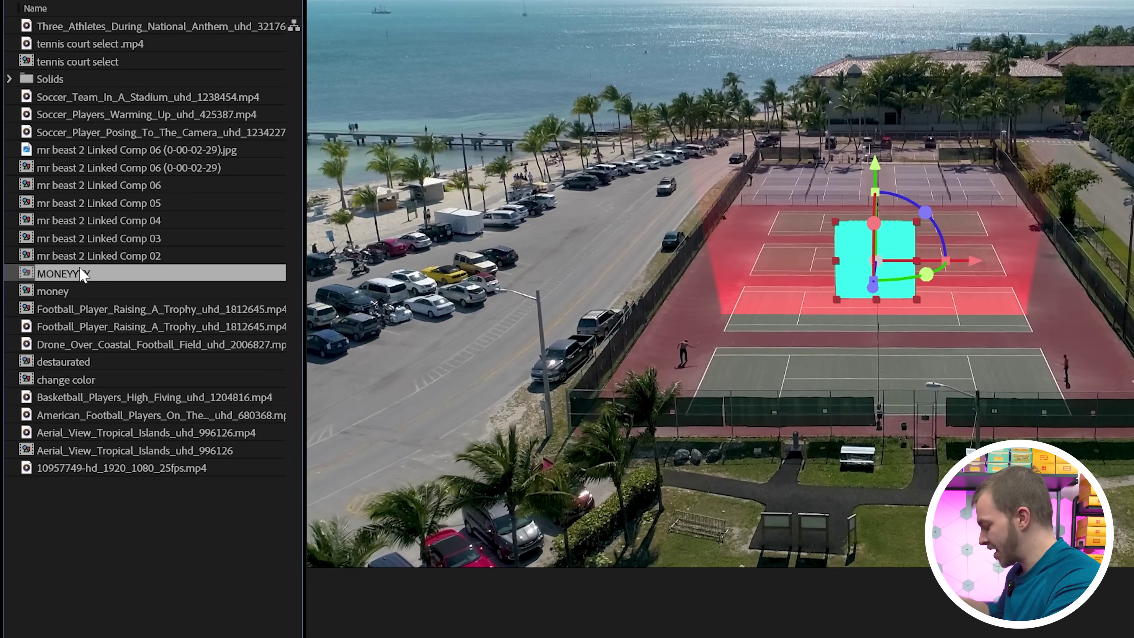
# Replace the upright track solid with the MONEYYYY composition, enlarge its 50K title over the court, and preview the tracking
pyautogui.moveTo(75, 269); pyautogui.dragTo(137, 547)
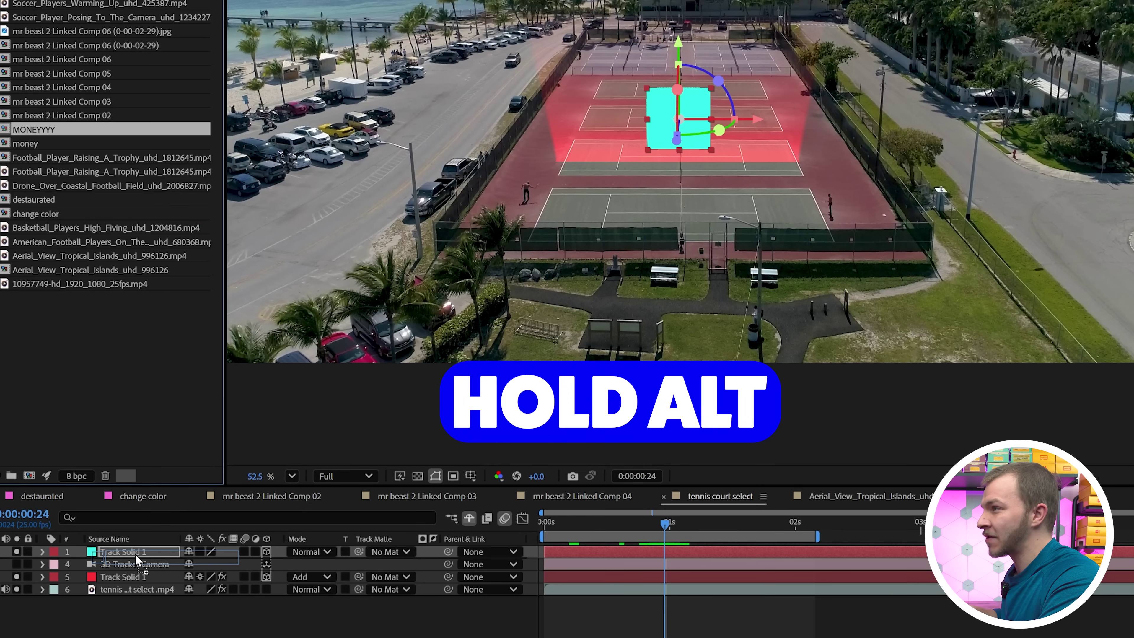
pyautogui.moveTo(136, 554); pyautogui.dragTo(135, 554)
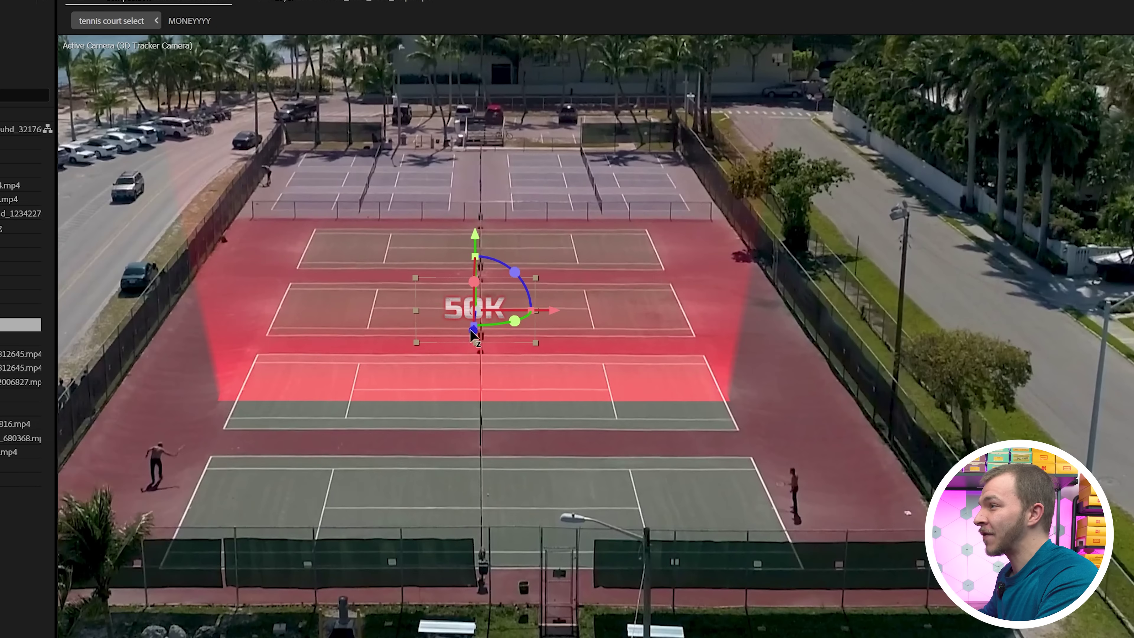
pyautogui.scroll(-5, 471, 333)
pyautogui.scroll(1, 474, 335)
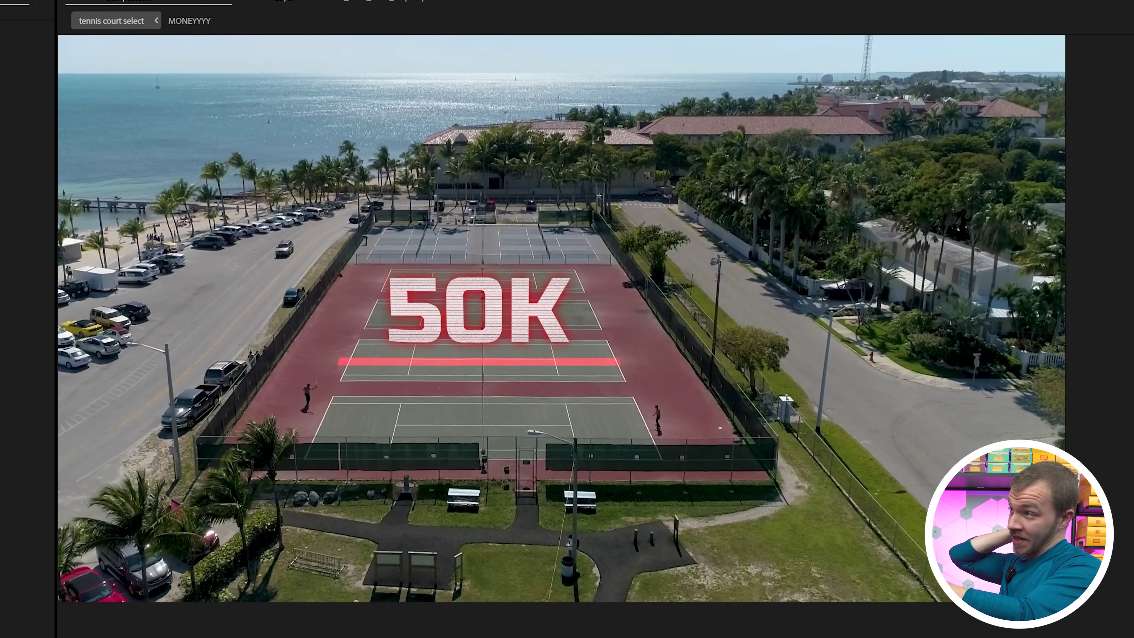
pyautogui.press('space')
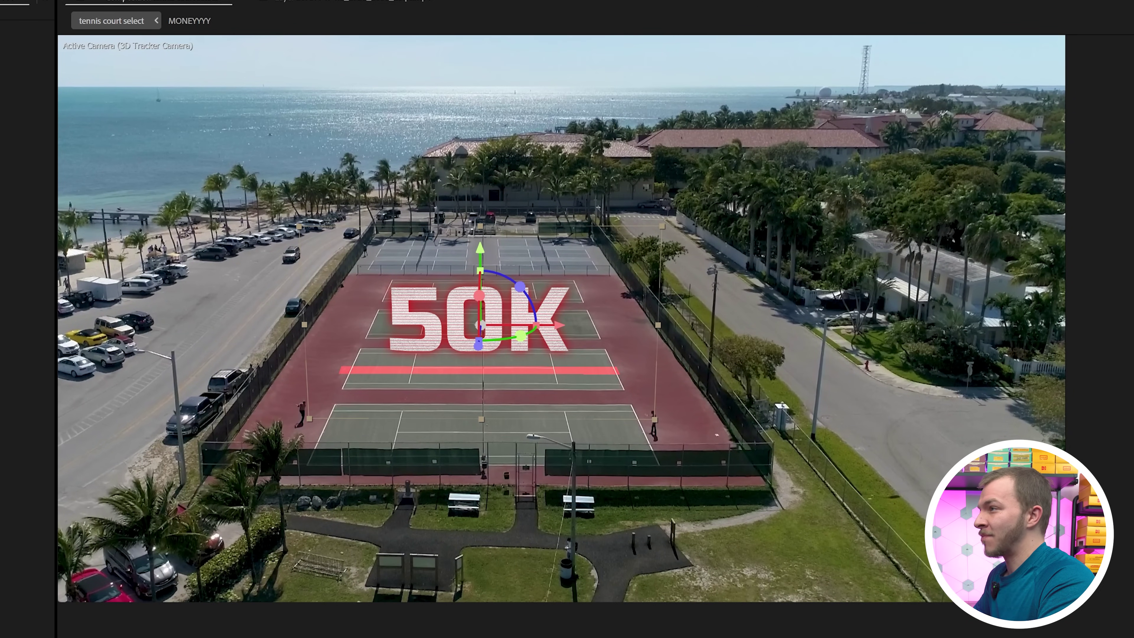
# Keyframe the MONEYYYY layer's Position from low on the court at the start of the composition to high above it at 0:00:00:14
pyautogui.moveTo(481, 248); pyautogui.dragTo(486, 343)
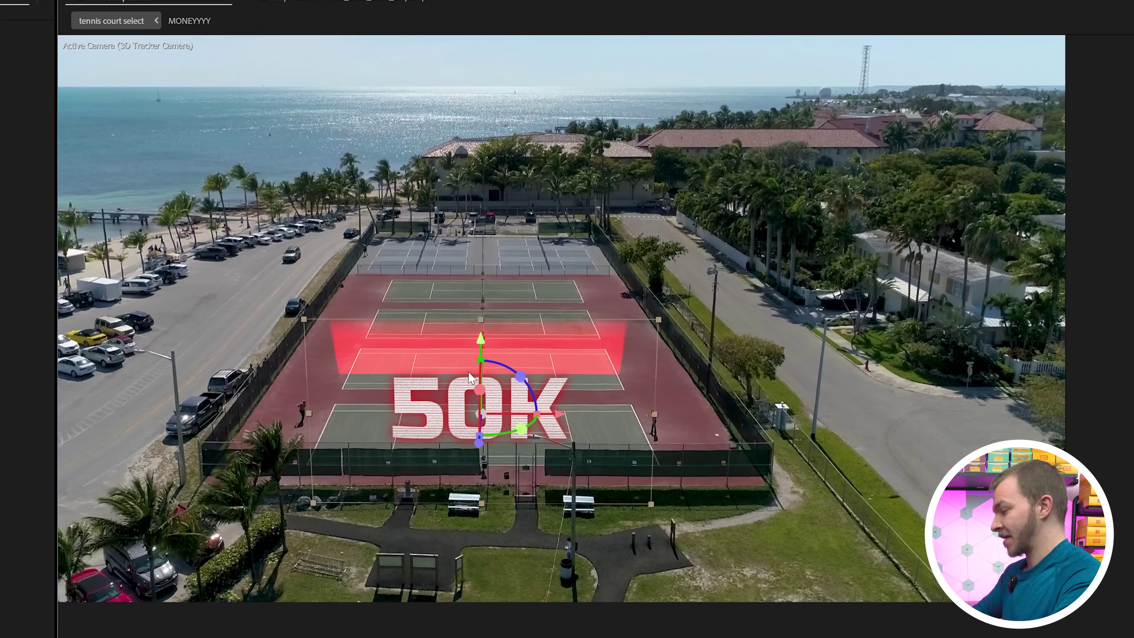
pyautogui.press('p')
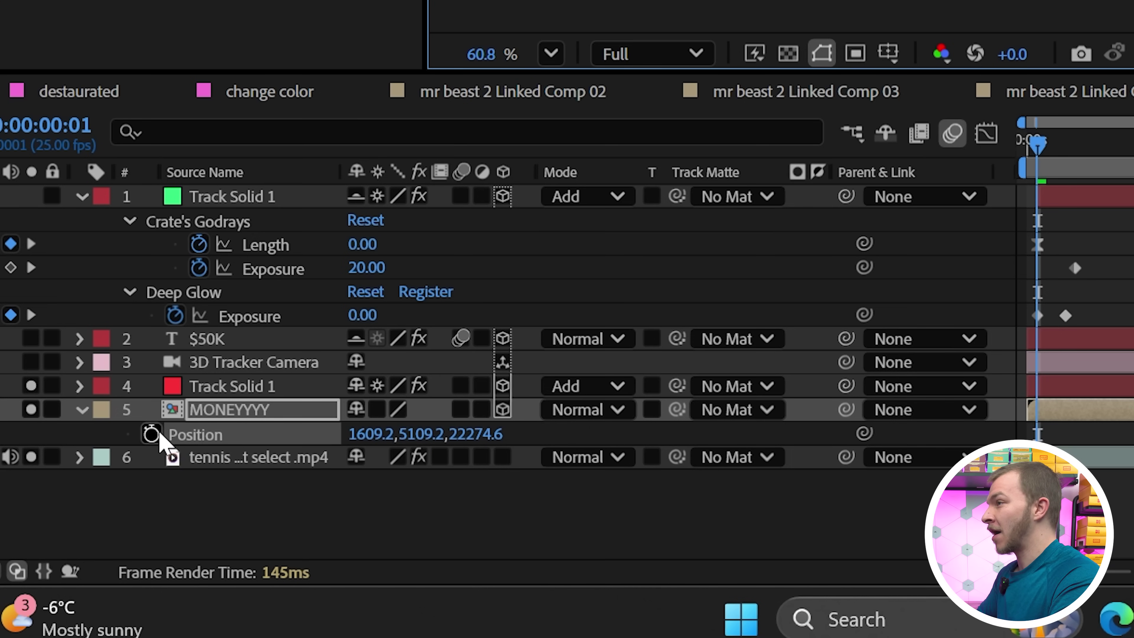
pyautogui.click(154, 433)
pyautogui.moveTo(441, 612); pyautogui.dragTo(436, 612)
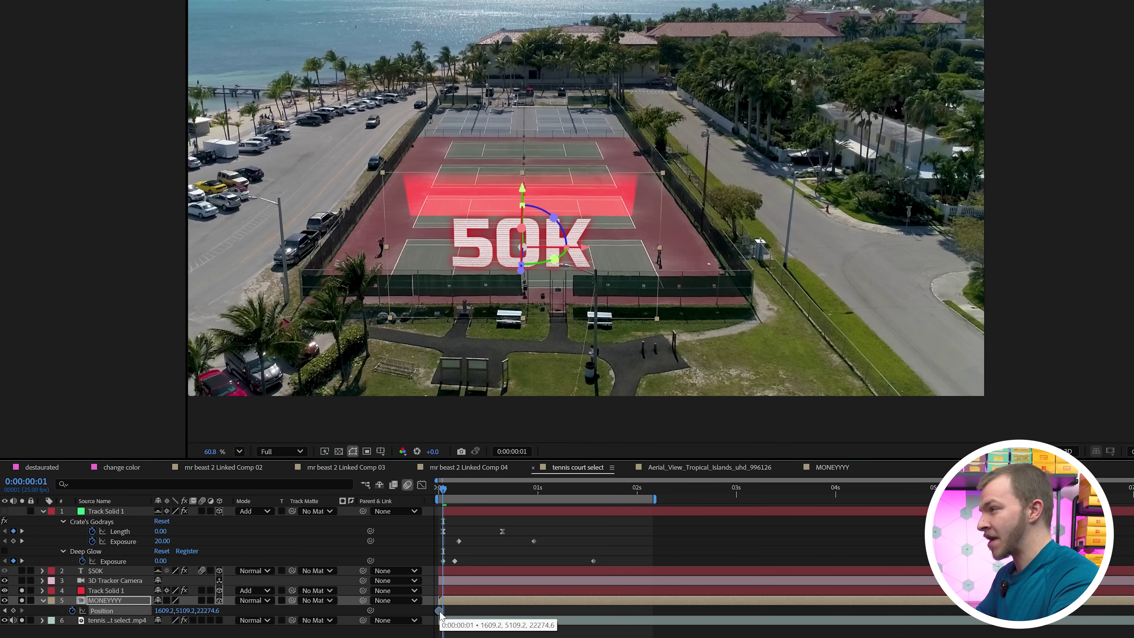
pyautogui.moveTo(440, 487); pyautogui.dragTo(495, 489)
pyautogui.moveTo(522, 187); pyautogui.dragTo(520, 54)
# Apply Easy Ease to the MONEYYYY Position keyframes and reshape their speed graph to start fast and slow into the end
pyautogui.rightClick(439, 610)
pyautogui.moveTo(496, 604)
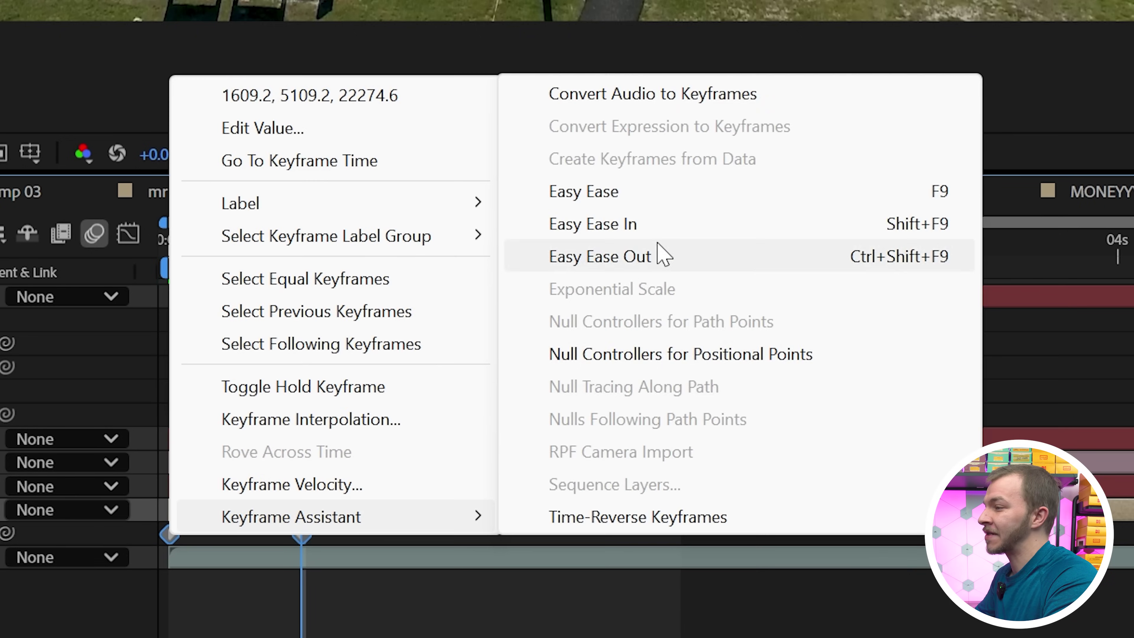
pyautogui.click(613, 466)
pyautogui.click(179, 536)
pyautogui.click(172, 535)
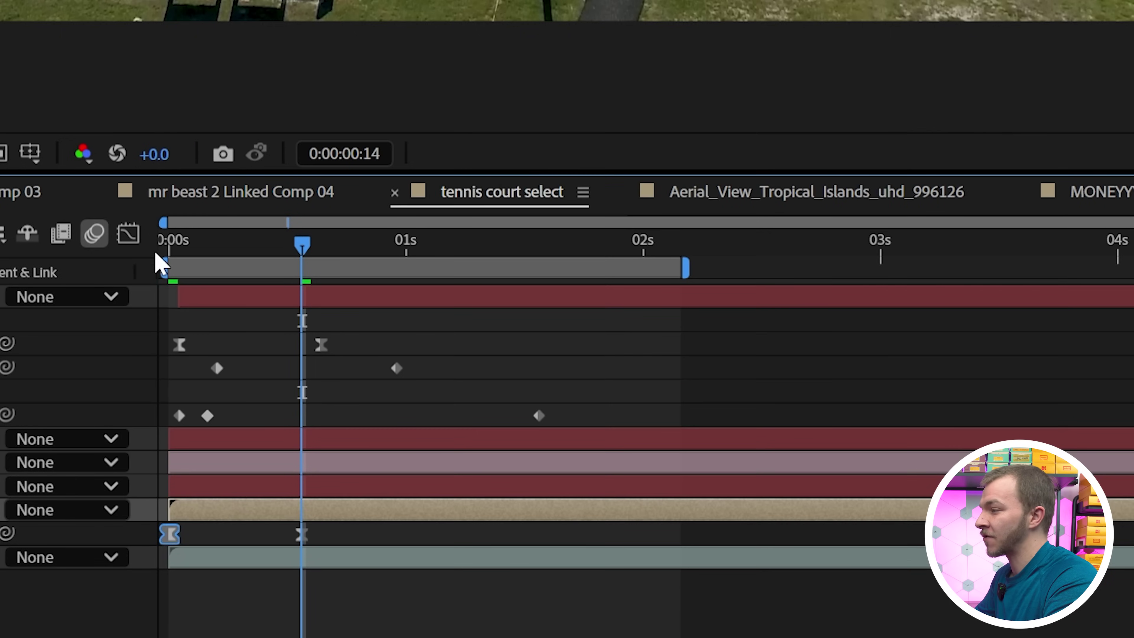
pyautogui.click(132, 236)
pyautogui.moveTo(385, 522); pyautogui.dragTo(371, 228)
pyautogui.moveTo(472, 527); pyautogui.dragTo(450, 523)
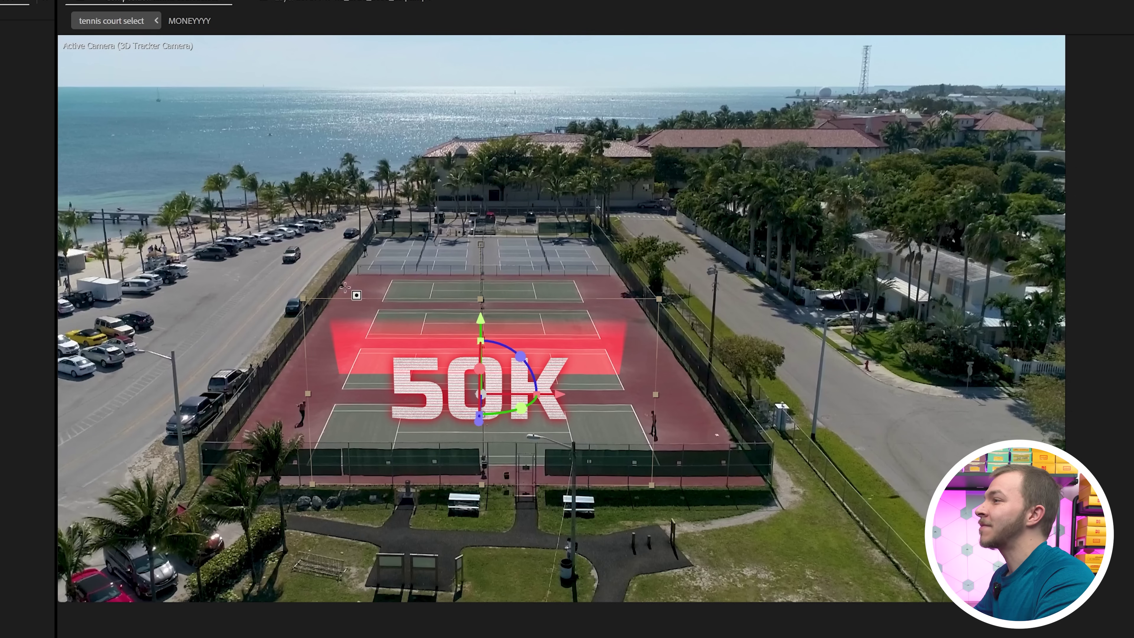
# Draw a rectangular mask on the MONEYYYY layer below the light's front edge and invert it to hide the title's lower part
pyautogui.moveTo(374, 374); pyautogui.dragTo(595, 450)
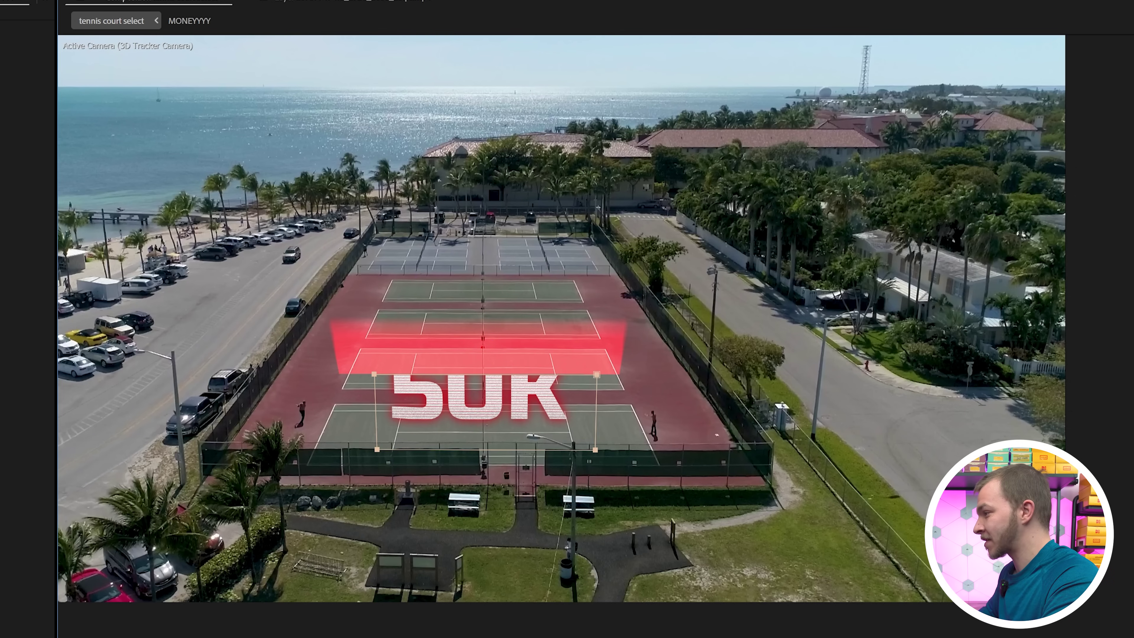
pyautogui.hotkey('ctrl', 'shift', 'i')
pyautogui.moveTo(666, 354); pyautogui.dragTo(594, 359)
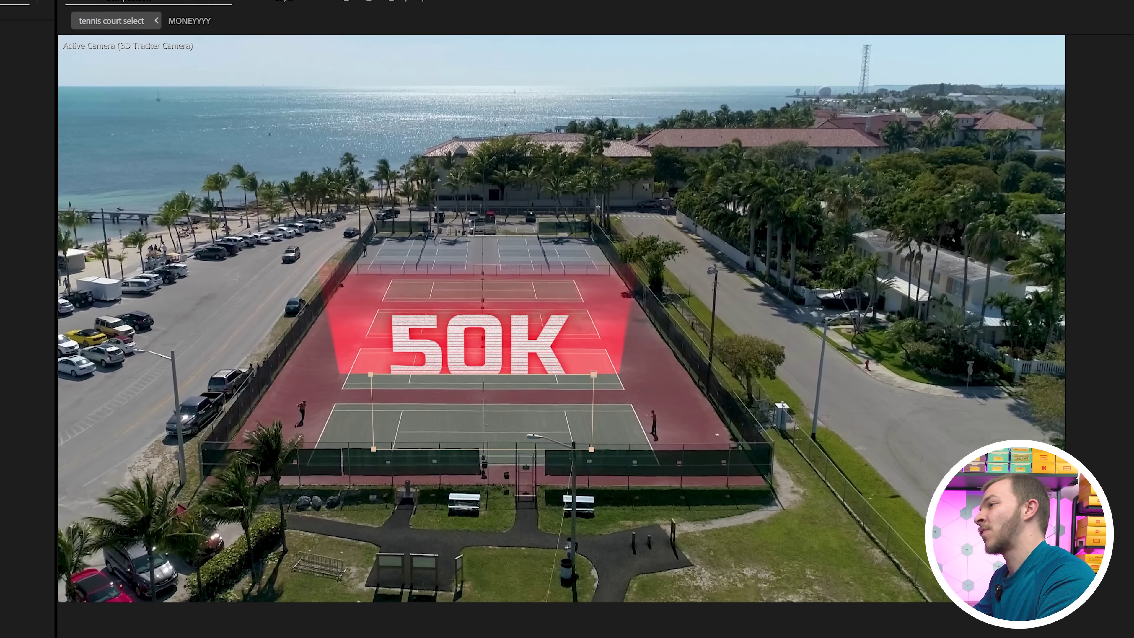
# Apply the Stylize Glow effect to the MONEYYYY layer and keyframe its Glow Intensity at 1.0 near the start
pyautogui.click(820, 208)
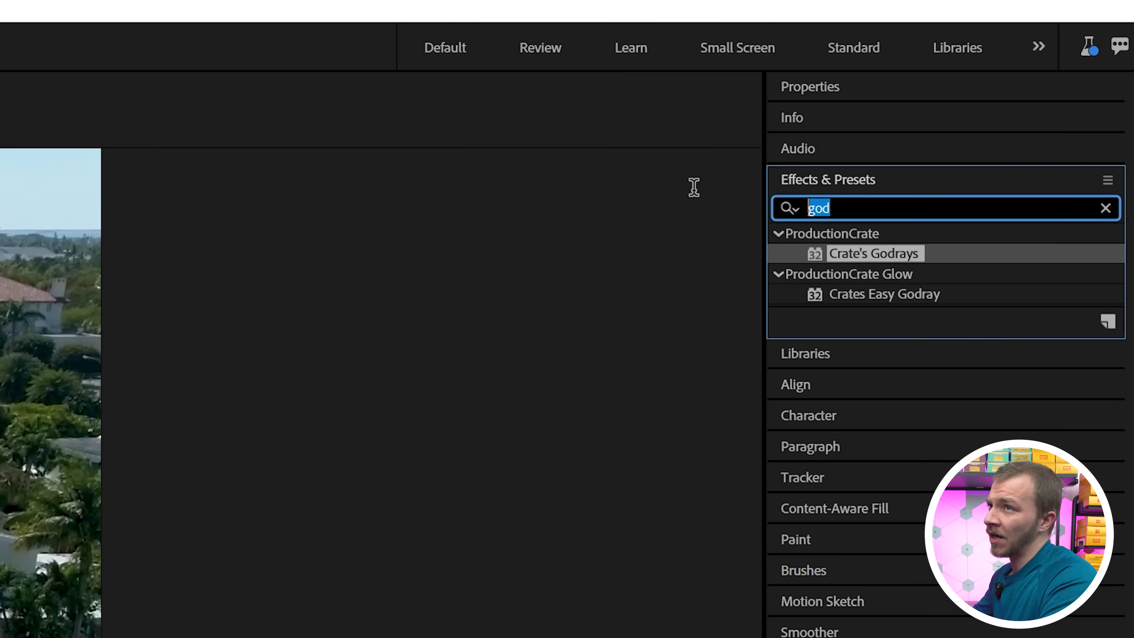
pyautogui.write('glow')
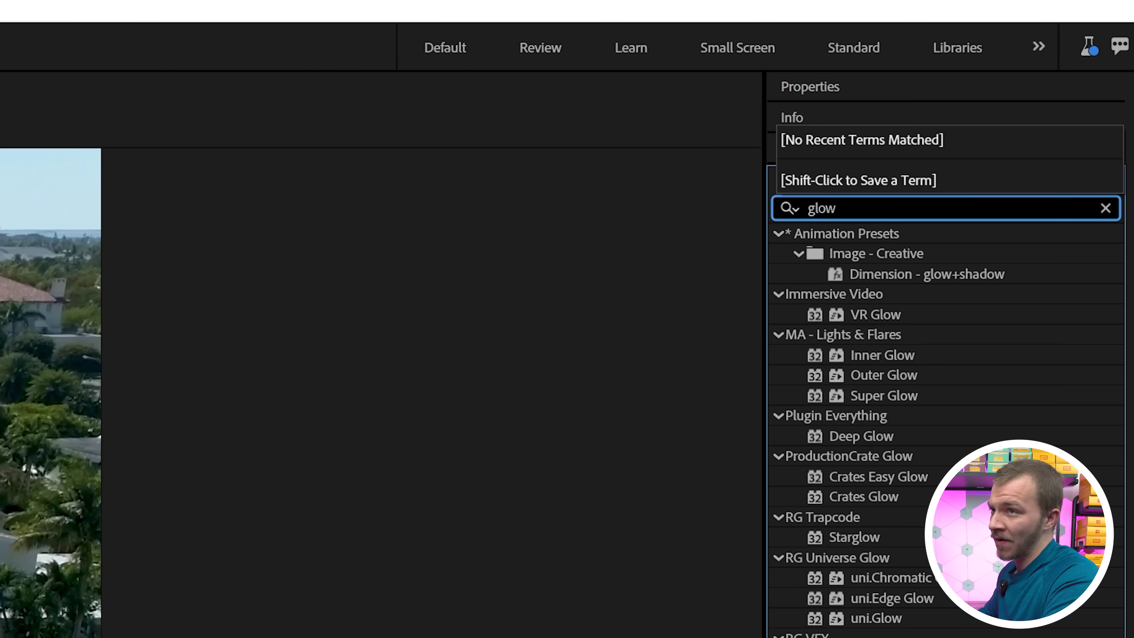
pyautogui.moveTo(1033, 270); pyautogui.dragTo(352, 510)
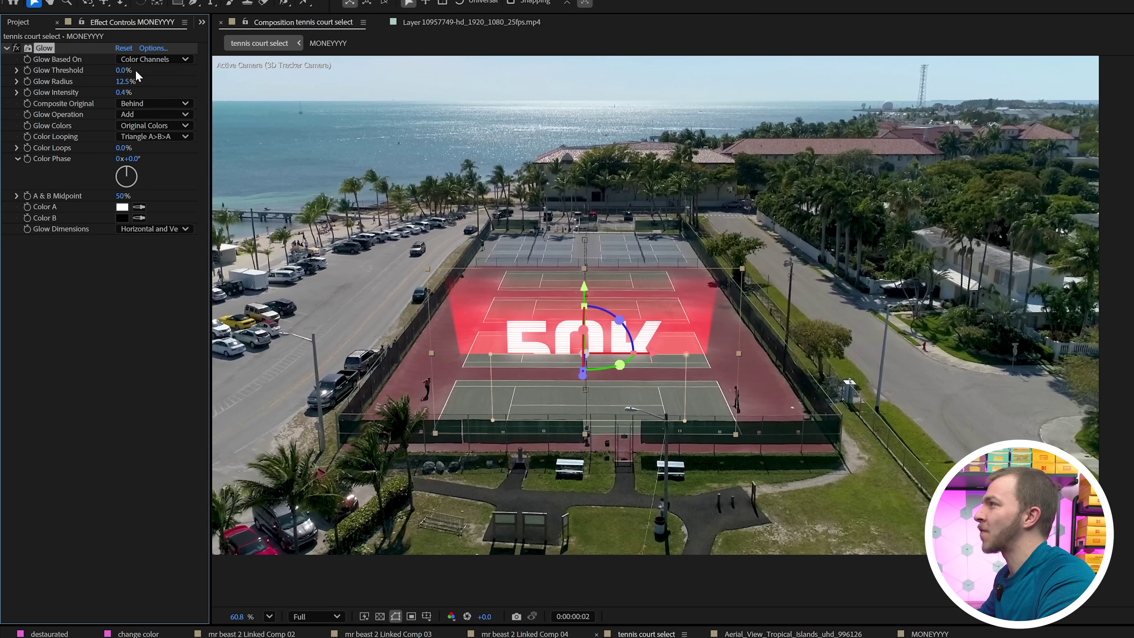
pyautogui.moveTo(121, 93); pyautogui.dragTo(239, 97)
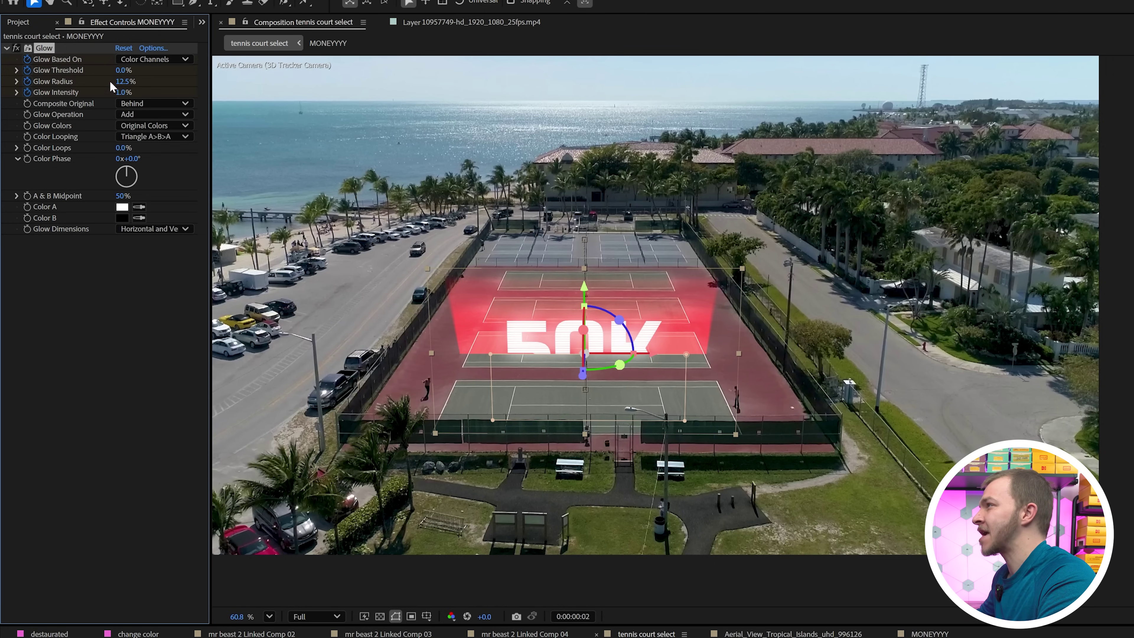
# Keyframe the MONEYYYY Glow Intensity to 0 at 0:00:00:23 and preview the title rising out of the court
pyautogui.press('space')
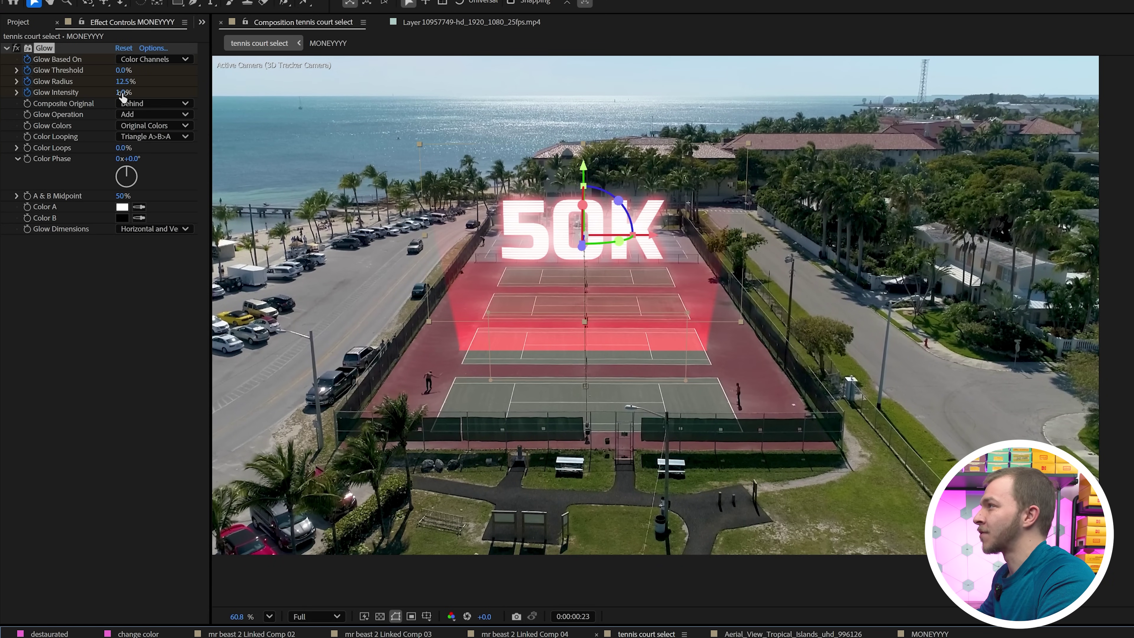
pyautogui.click(122, 92)
pyautogui.write('0')
pyautogui.press('Return')
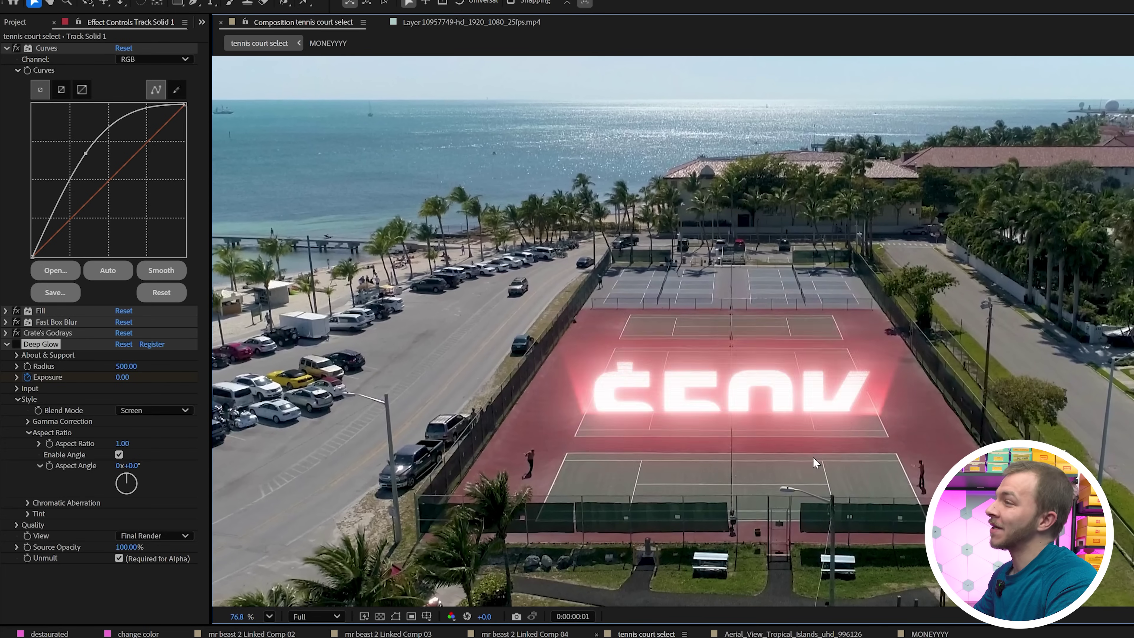
pyautogui.press('space')
pyautogui.press('space')
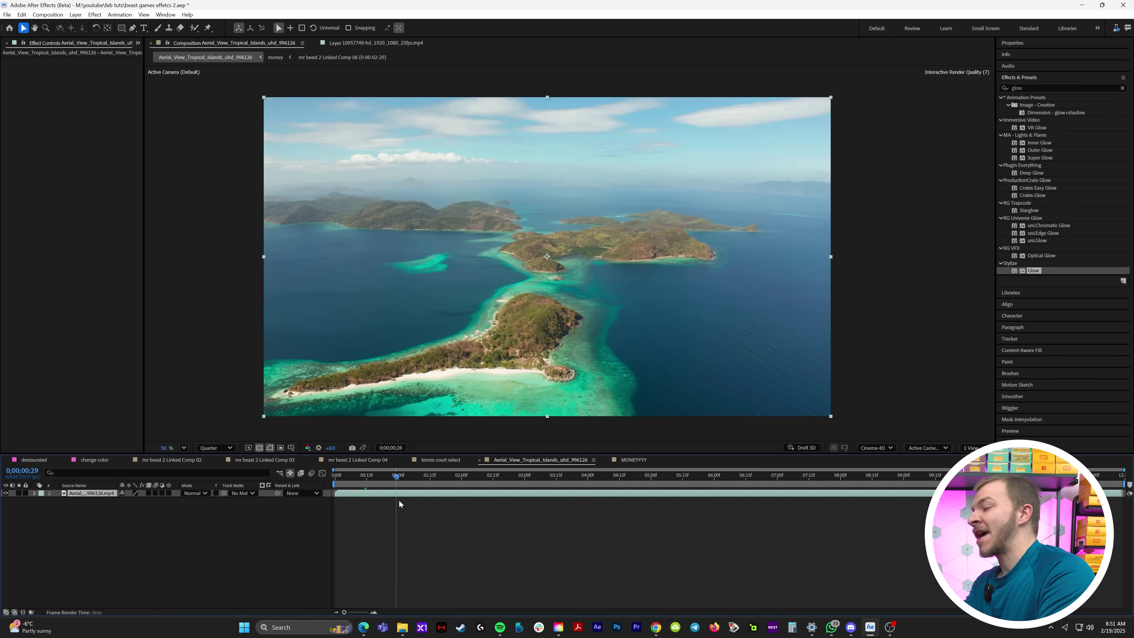
# Set the 3D renderer of the Aerial_View_Tropical_Islands_uhd_996126 composition to Cinema 4D
pyautogui.moveTo(399, 500); pyautogui.dragTo(641, 519)
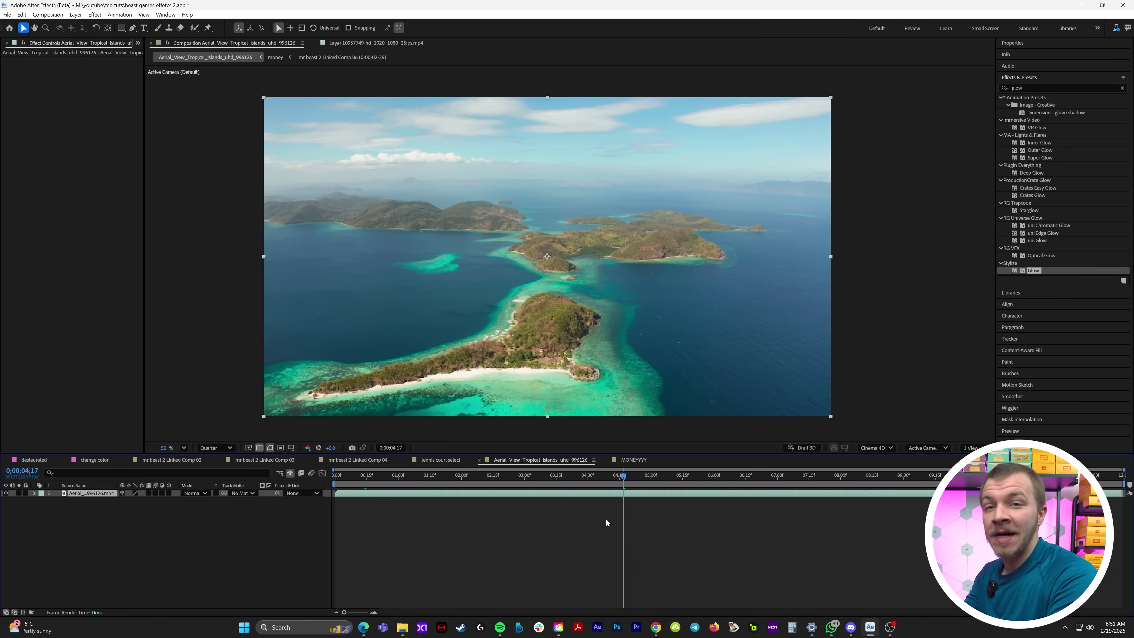
pyautogui.click(603, 580)
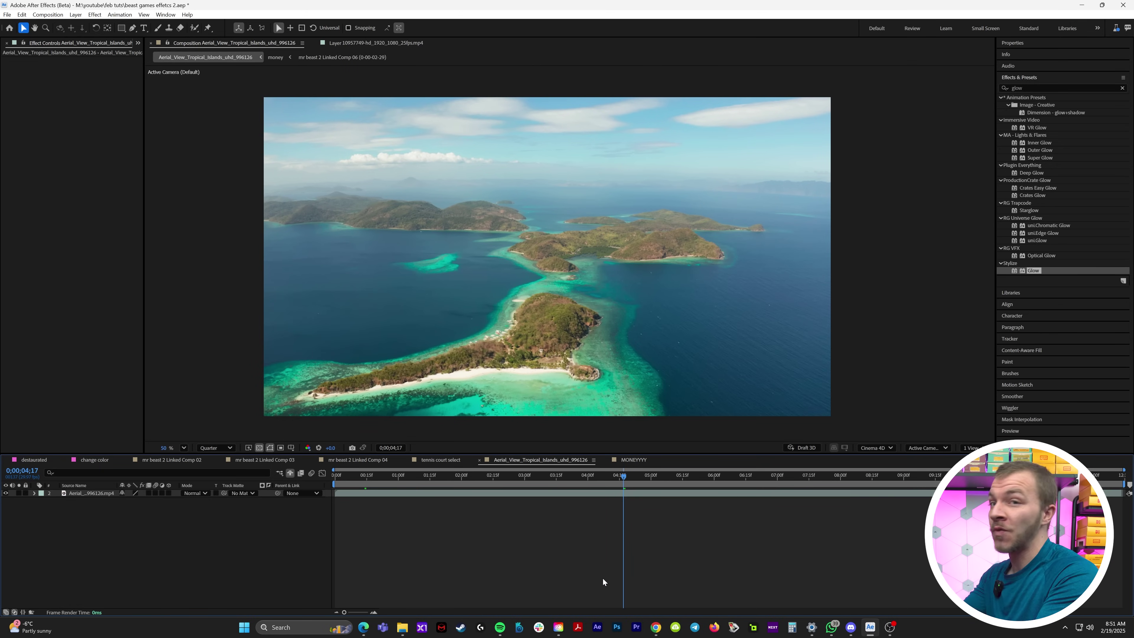
pyautogui.hotkey('ctrl', 'k')
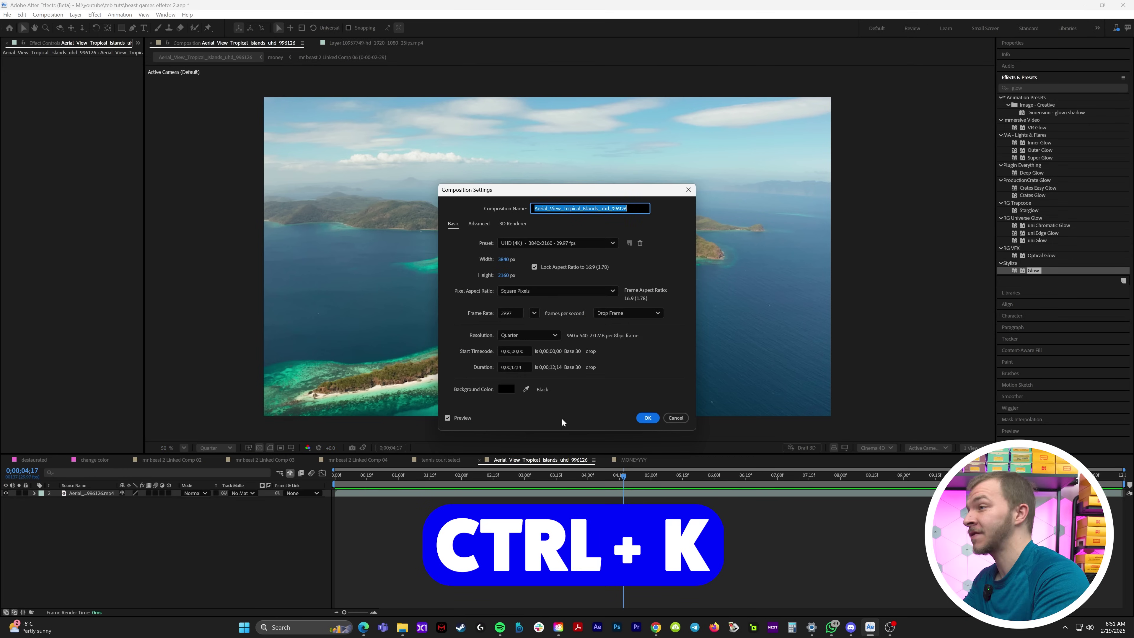
pyautogui.click(460, 230)
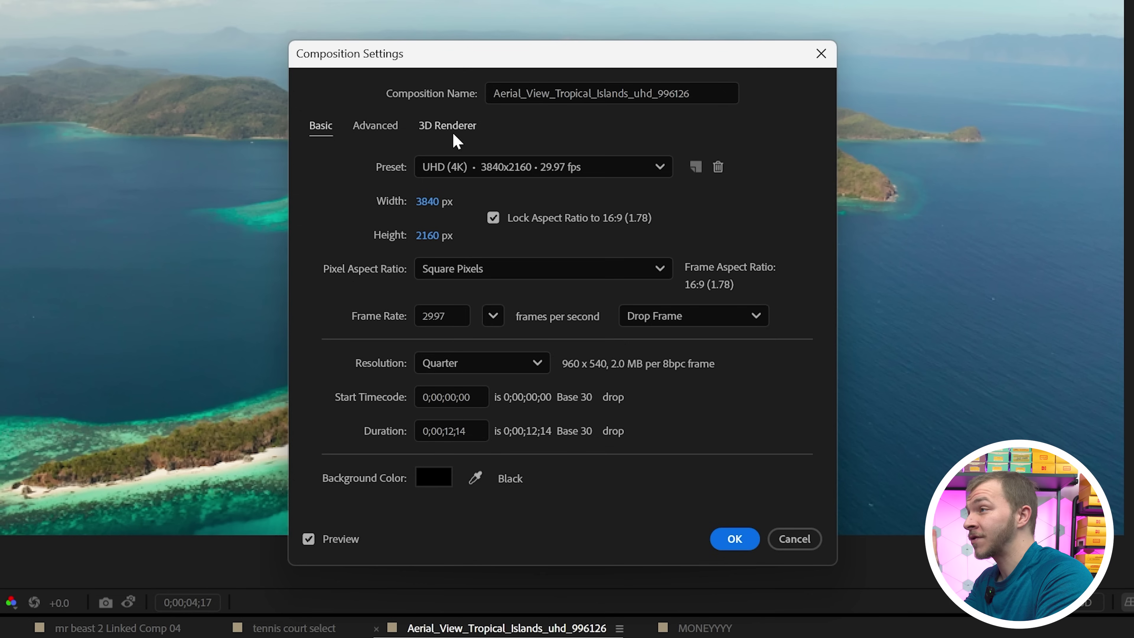
pyautogui.click(452, 130)
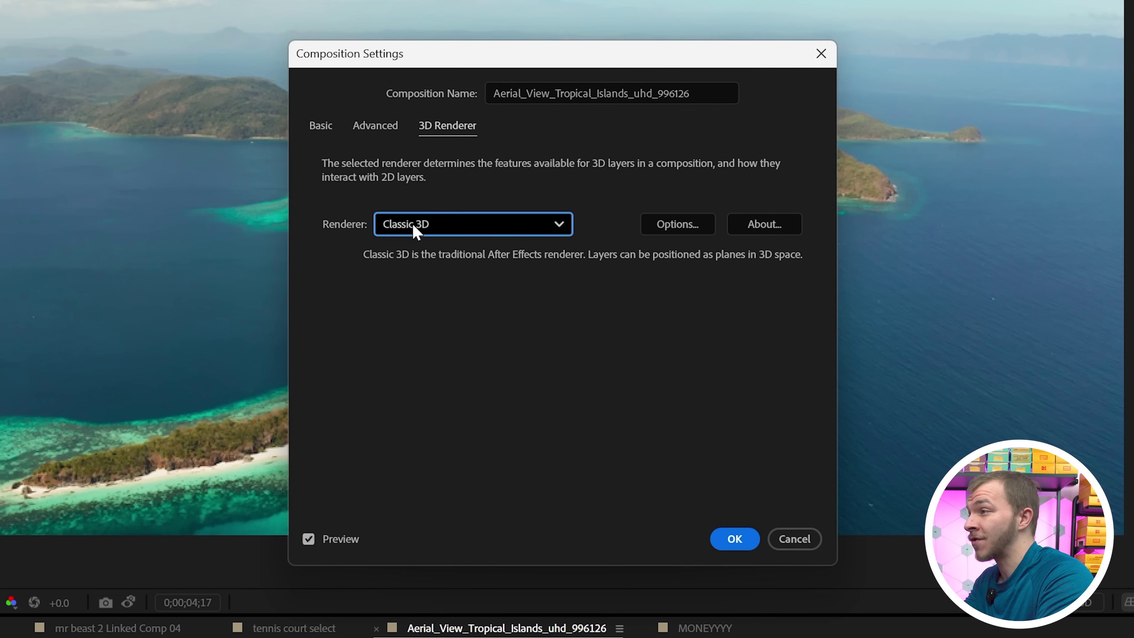
pyautogui.click(417, 232)
pyautogui.click(432, 301)
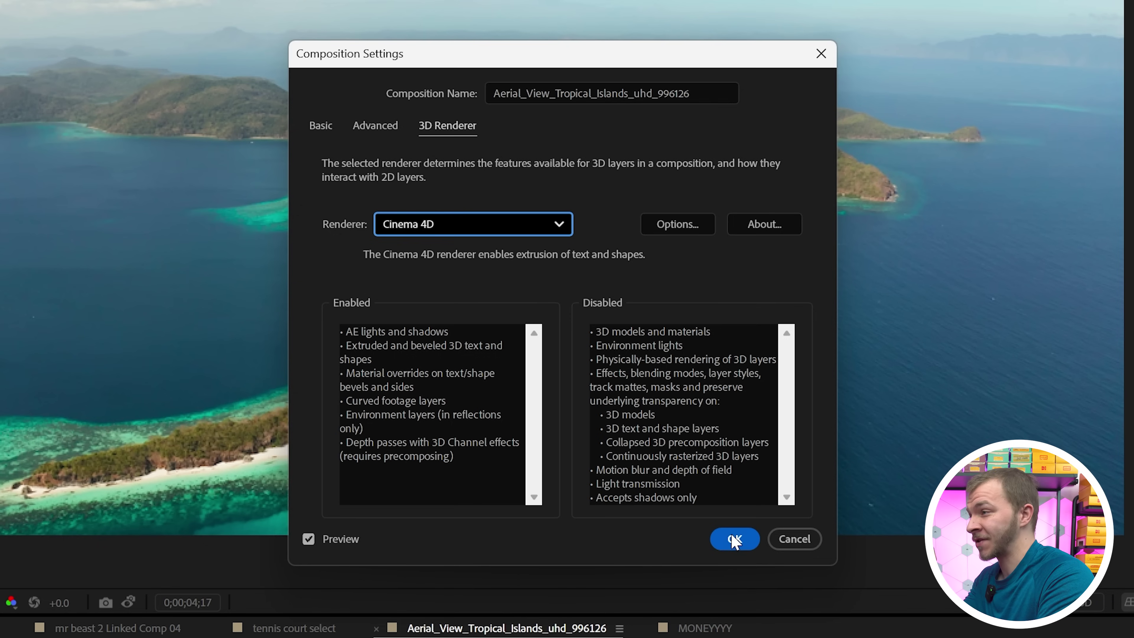
pyautogui.click(735, 539)
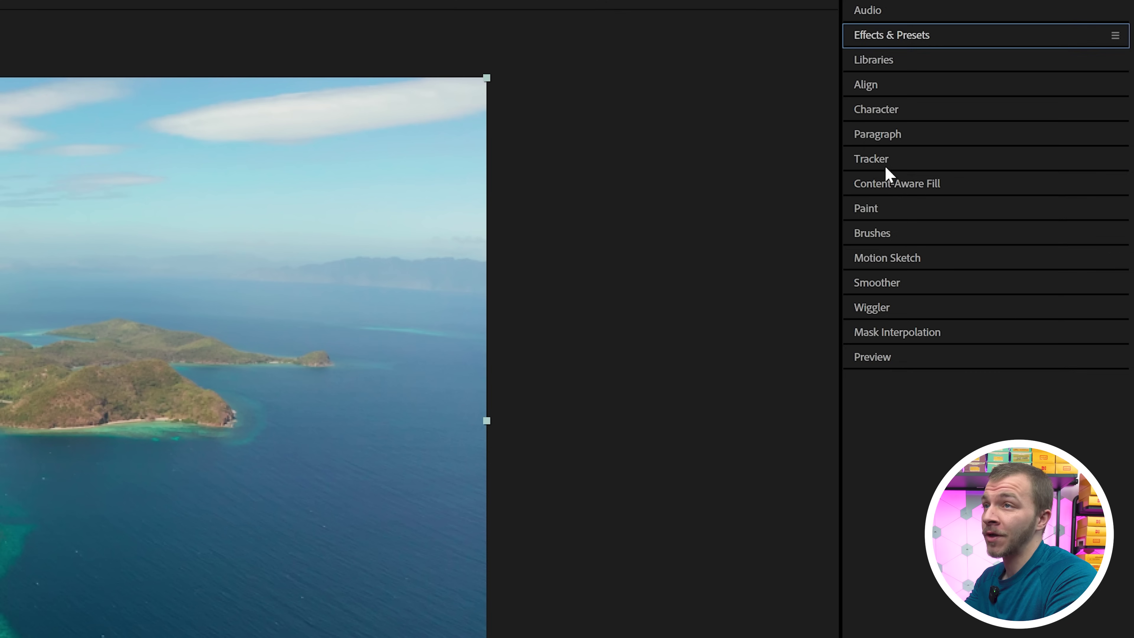
# Camera-track the aerial islands footage and create a text layer and camera from a target just beyond the front island
pyautogui.click(1013, 135)
pyautogui.click(891, 188)
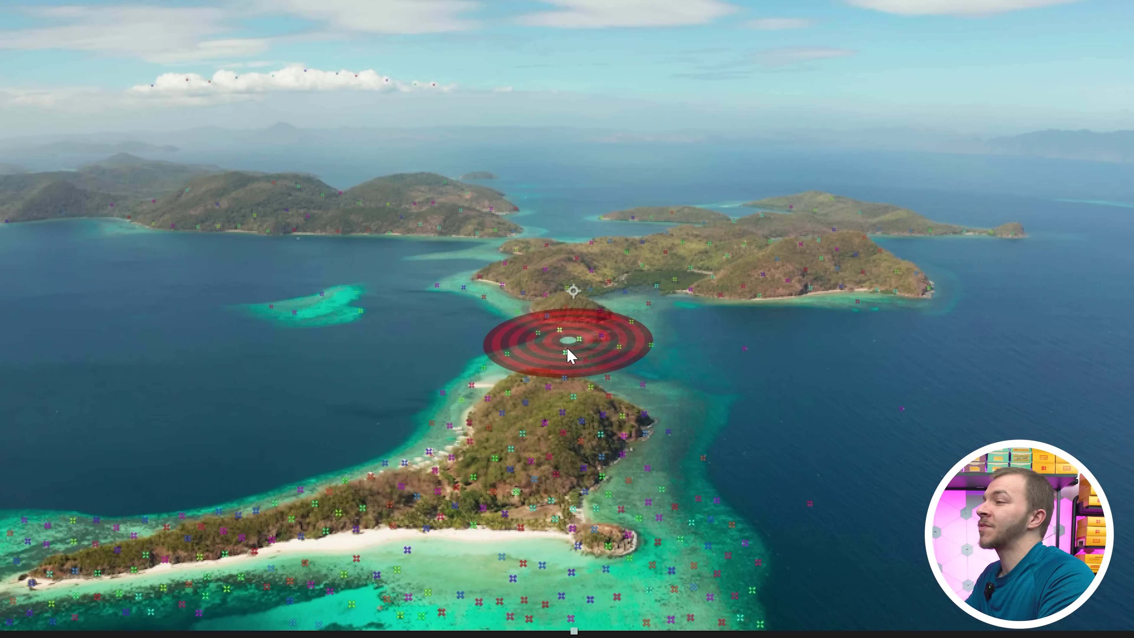
pyautogui.rightClick(568, 350)
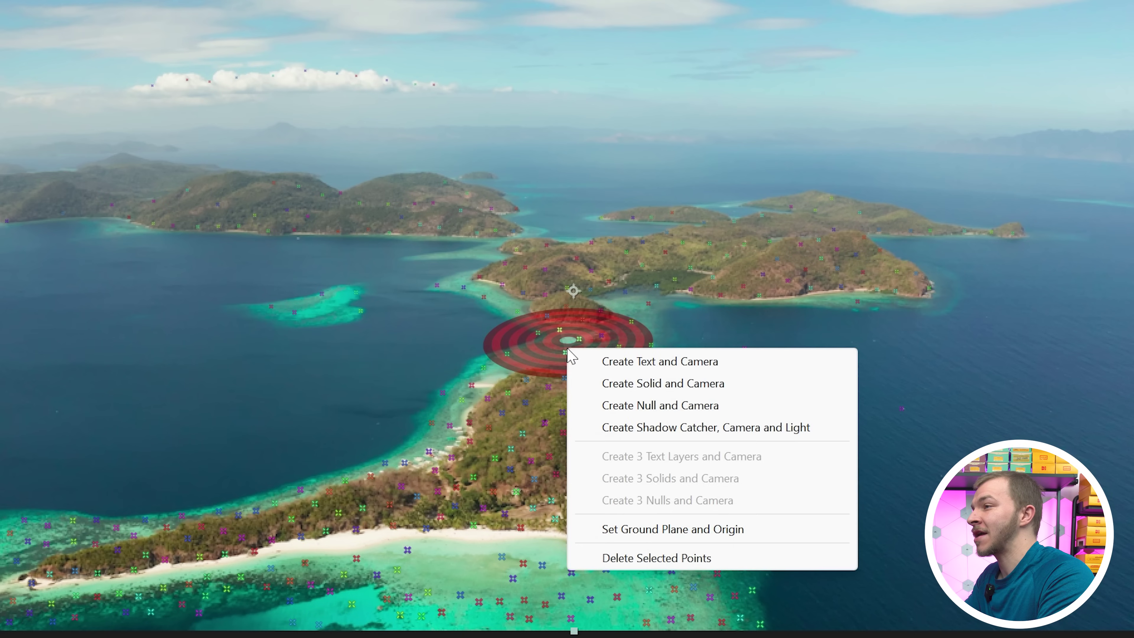
pyautogui.click(679, 364)
# Rotate the tracked text upright by about 95° on its X axis, position it over the islands, and change it to $5,000,000
pyautogui.moveTo(447, 280); pyautogui.dragTo(424, 320)
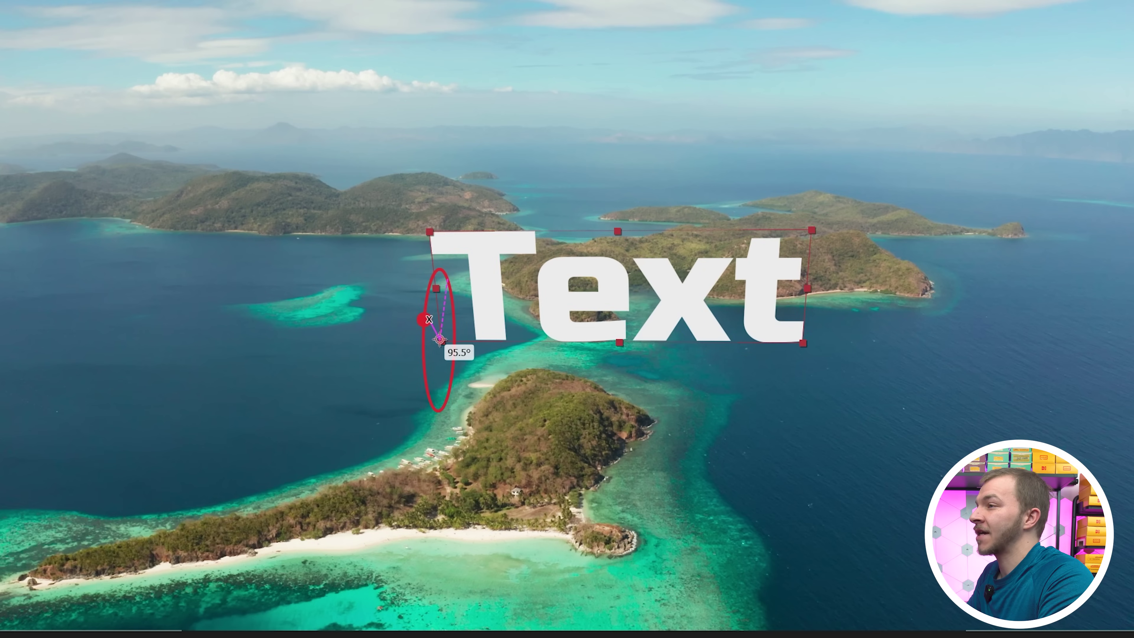
pyautogui.moveTo(536, 344); pyautogui.dragTo(469, 344)
pyautogui.doubleClick(570, 320)
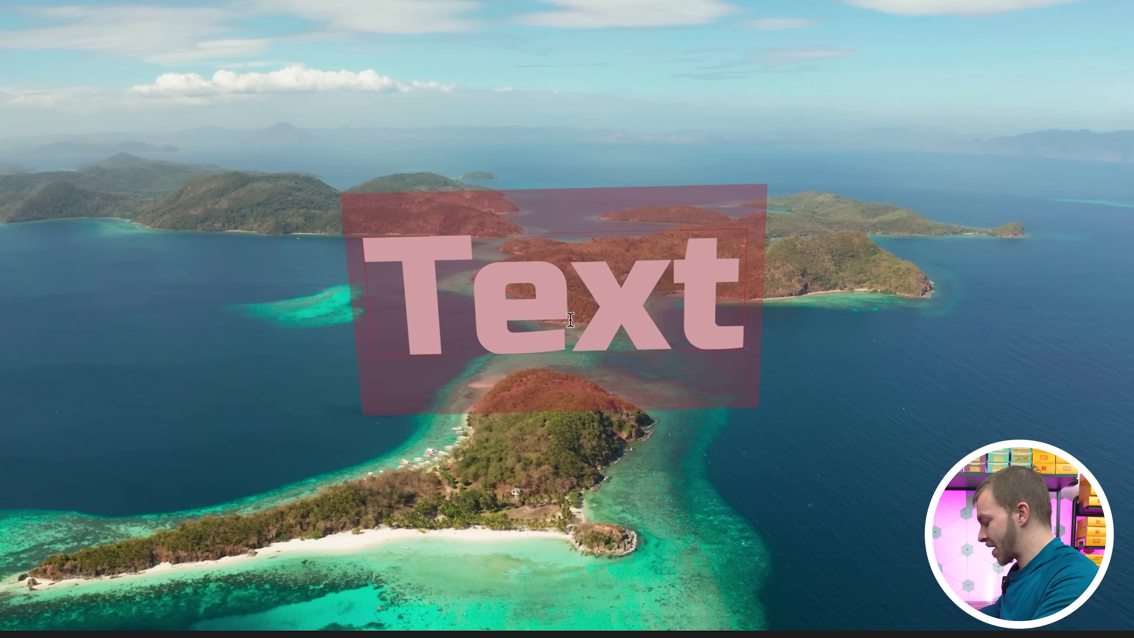
pyautogui.write('$5,000')
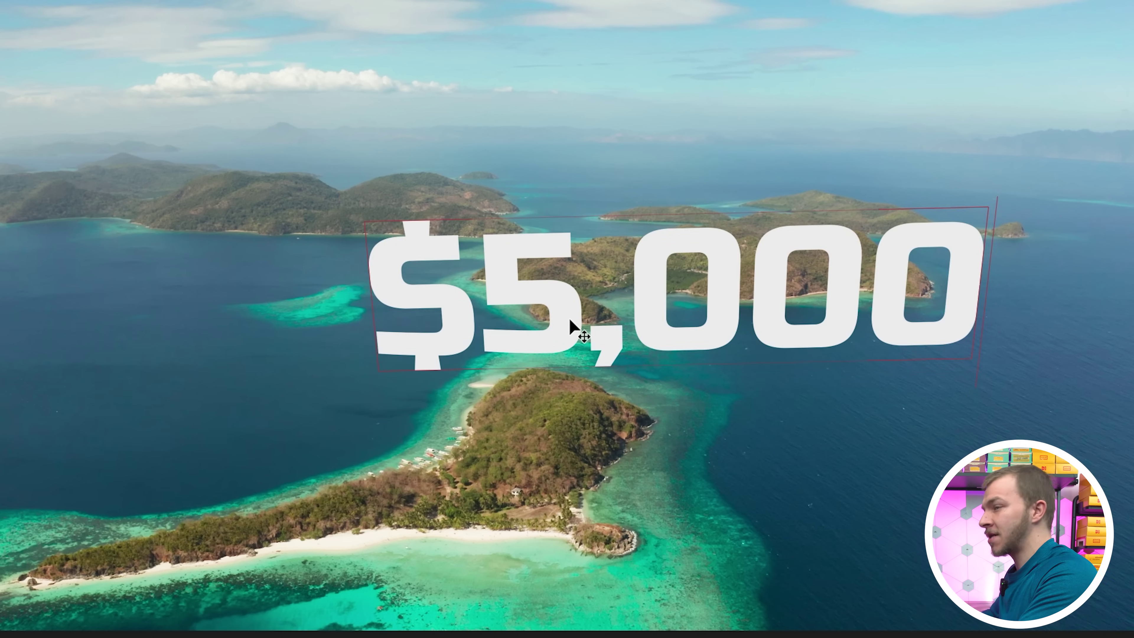
pyautogui.write(',000')
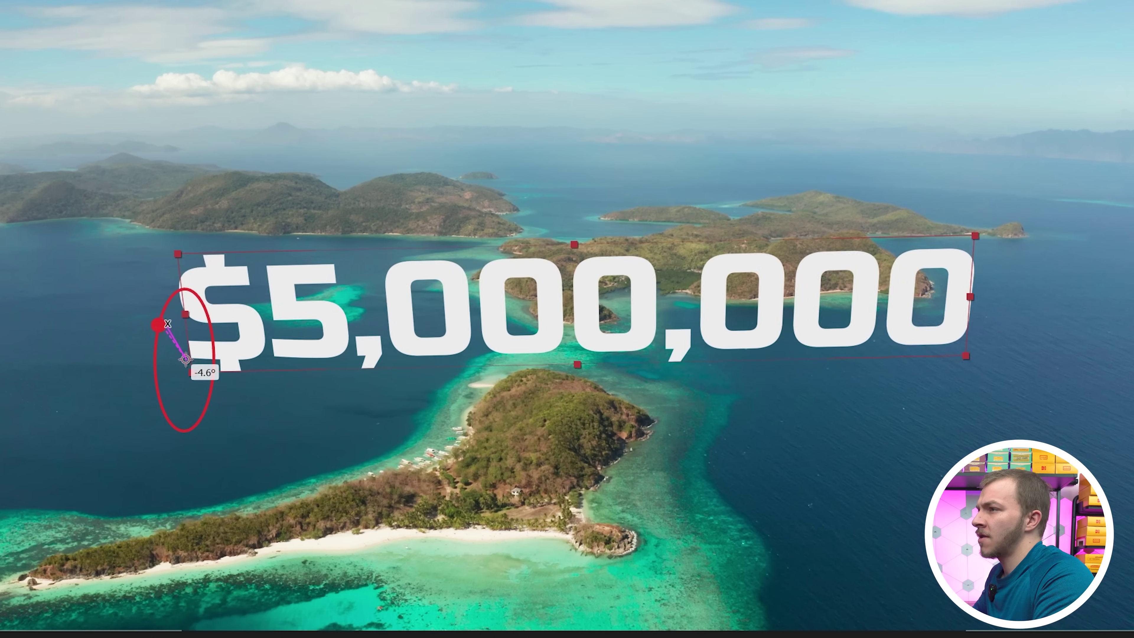
pyautogui.moveTo(163, 327); pyautogui.dragTo(167, 323)
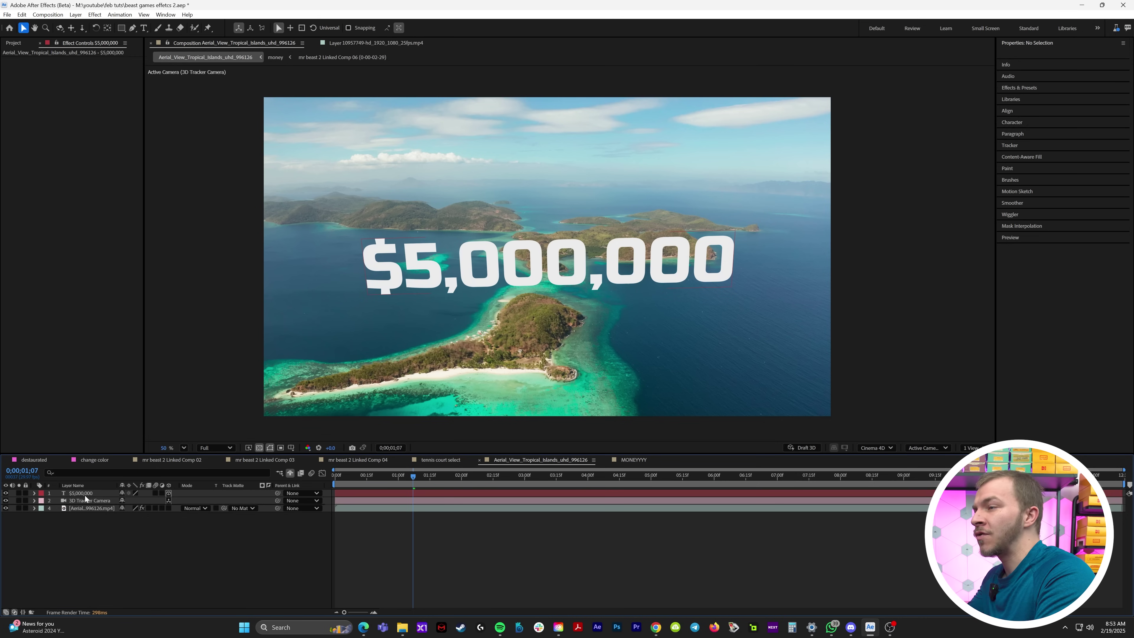
# Give the $5,000,000 text layer 3D geometry with a Concave bevel style and an Extrusion Depth of about 119
pyautogui.click(85, 494)
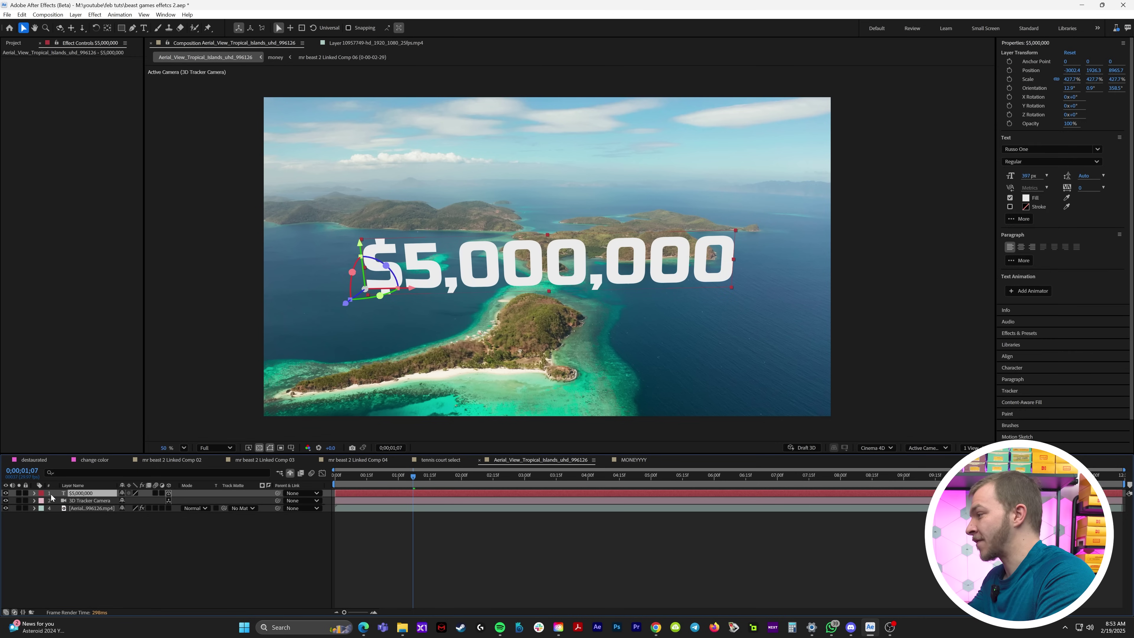
pyautogui.click(33, 493)
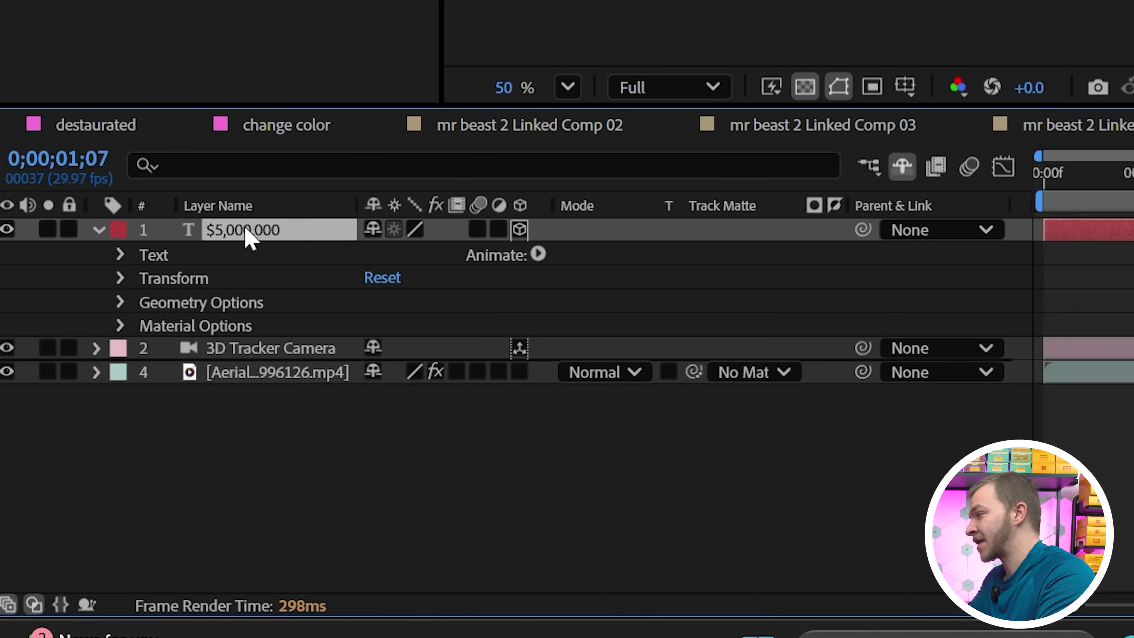
pyautogui.click(202, 316)
pyautogui.click(143, 307)
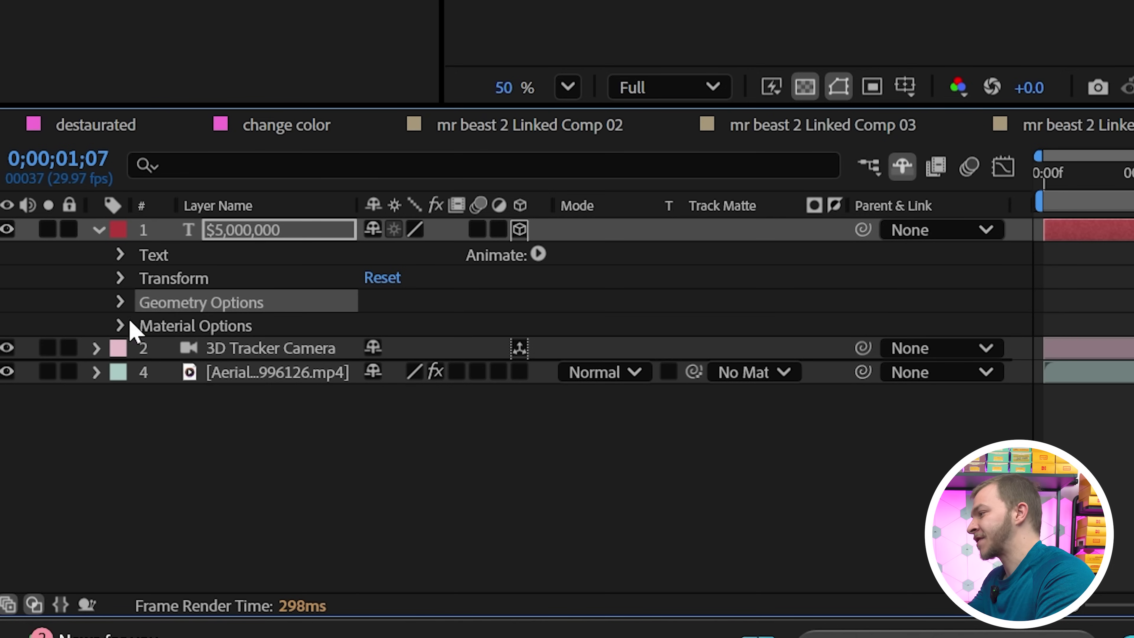
pyautogui.click(121, 304)
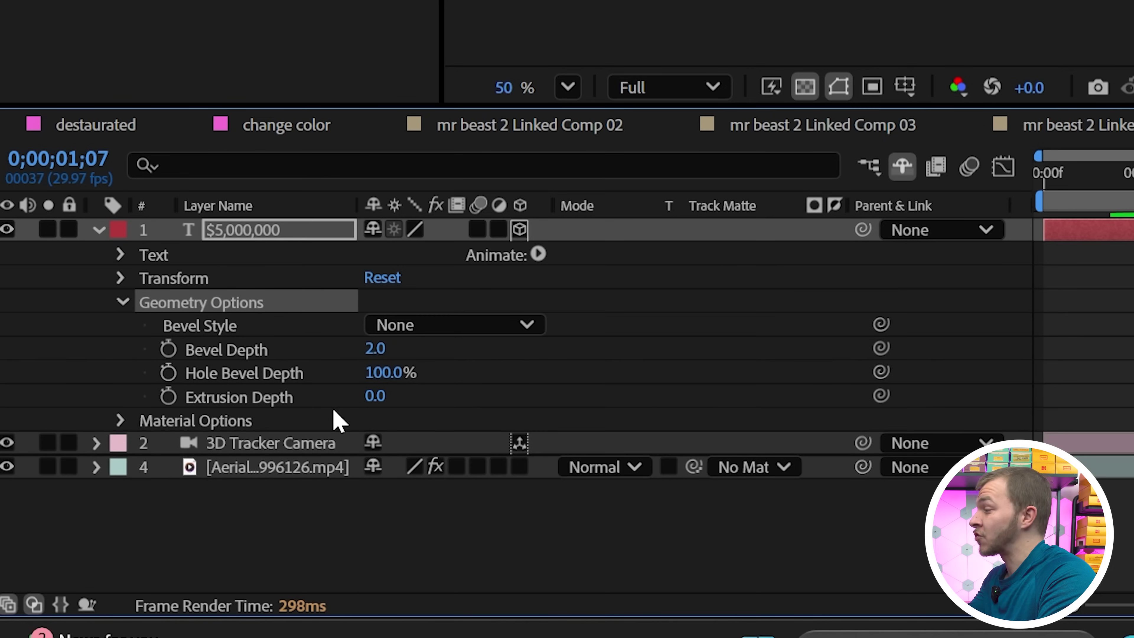
pyautogui.moveTo(375, 395); pyautogui.dragTo(518, 400)
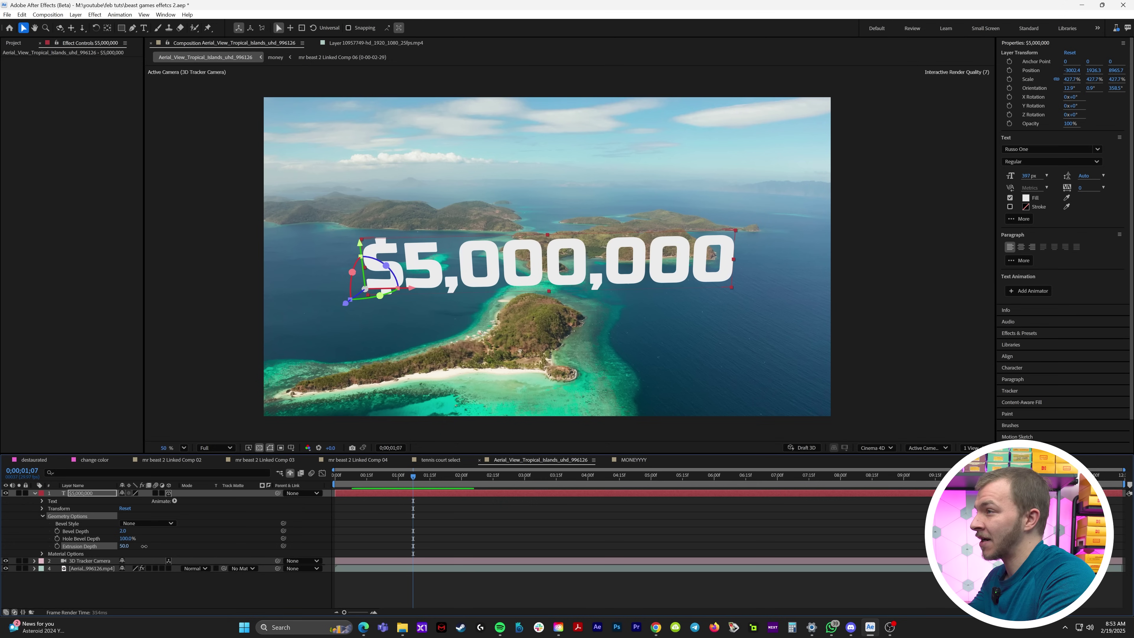
pyautogui.moveTo(168, 548); pyautogui.dragTo(176, 549)
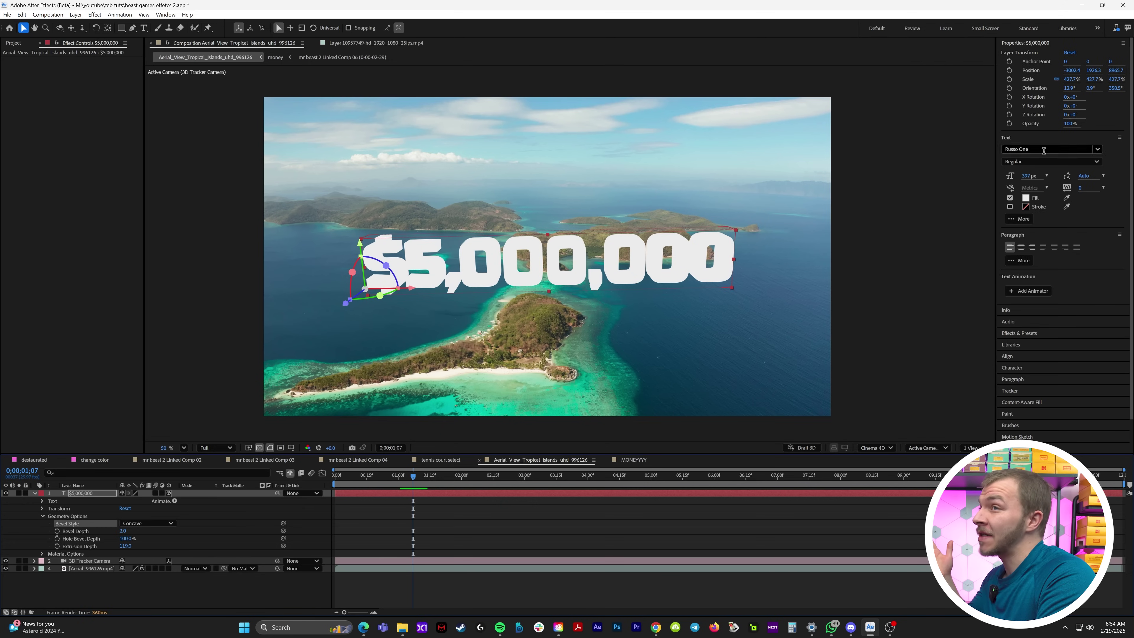
# Try the Sigmar One font on the $5,000,000 text and undo the change
pyautogui.click(1033, 150)
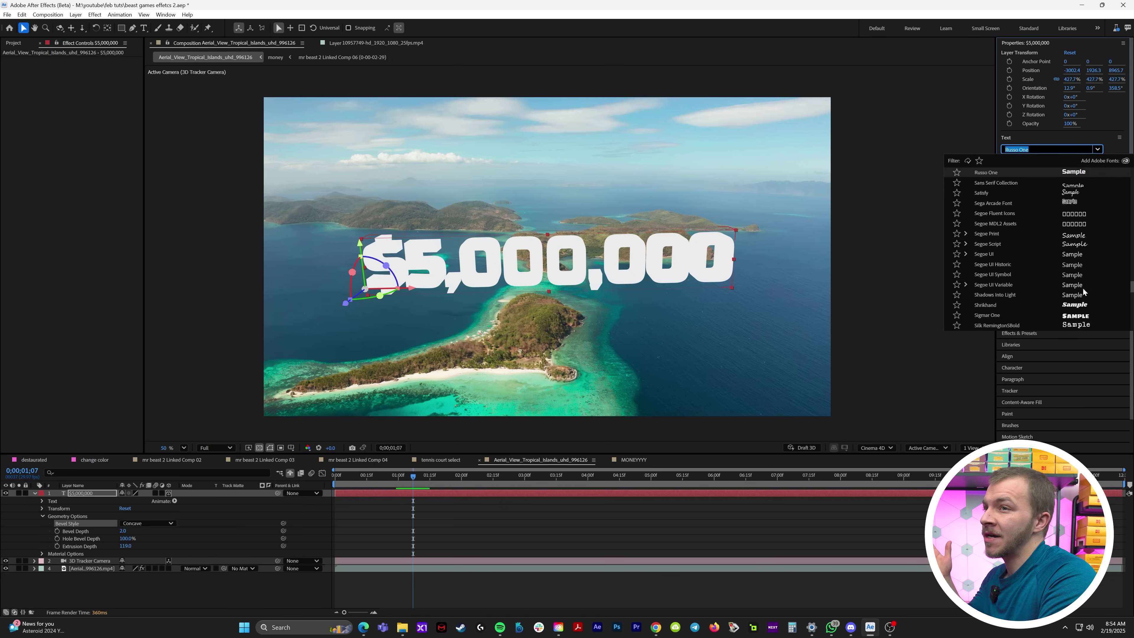
pyautogui.click(1076, 314)
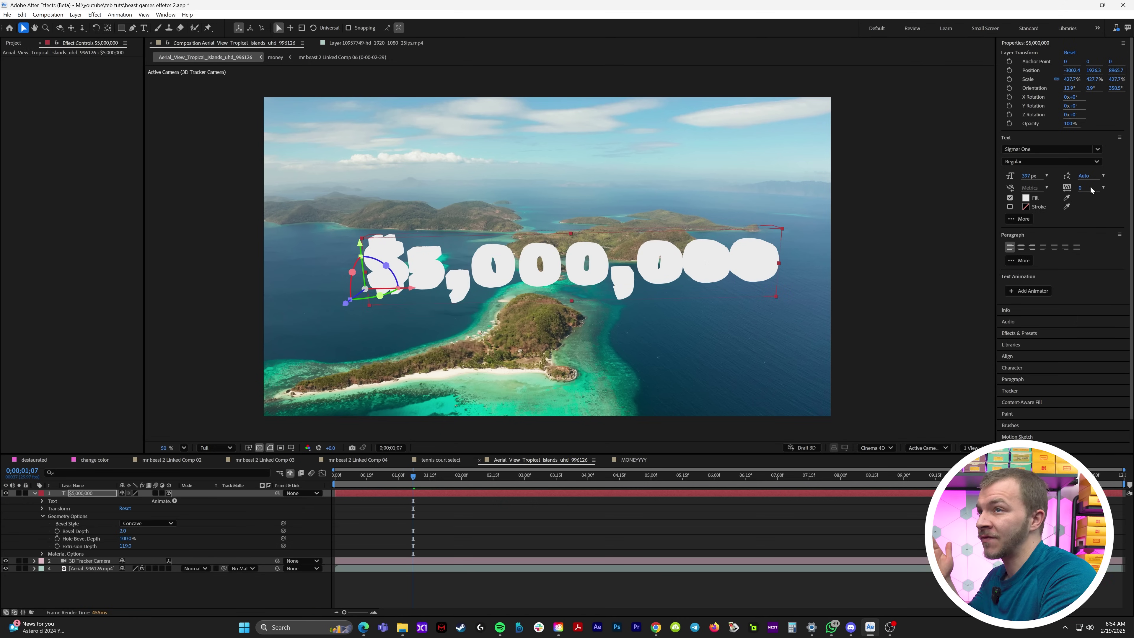
pyautogui.hotkey('ctrl', 'z')
# Change the fill of the $5,000,000 text to bright green and deselect the layer
pyautogui.click(1025, 197)
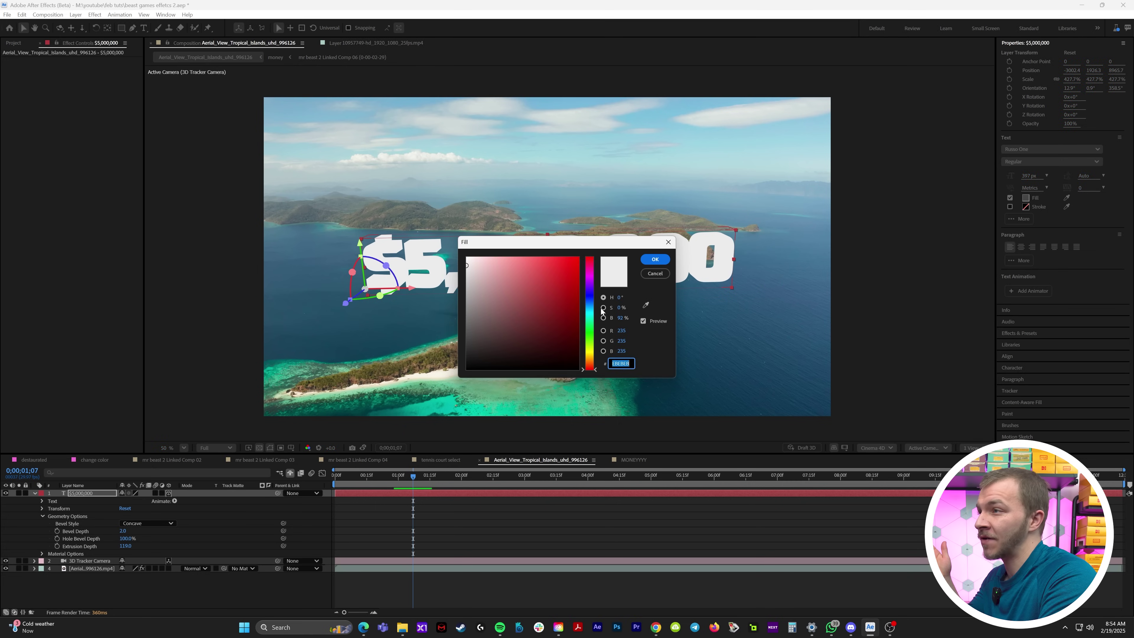
pyautogui.click(590, 331)
pyautogui.moveTo(574, 268); pyautogui.dragTo(620, 233)
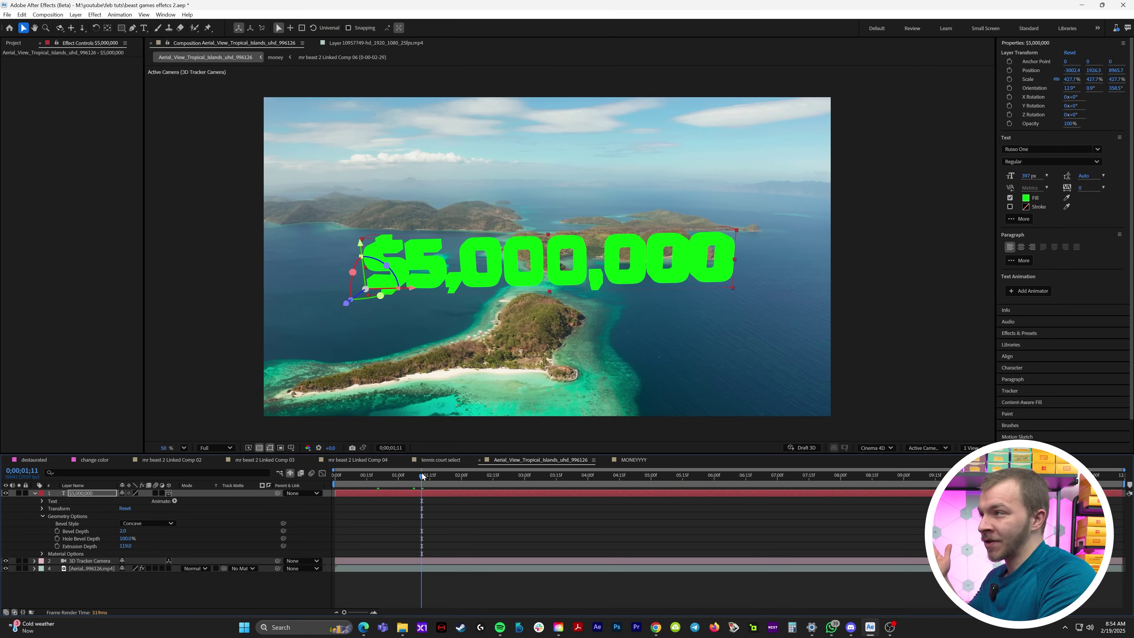
pyautogui.click(455, 515)
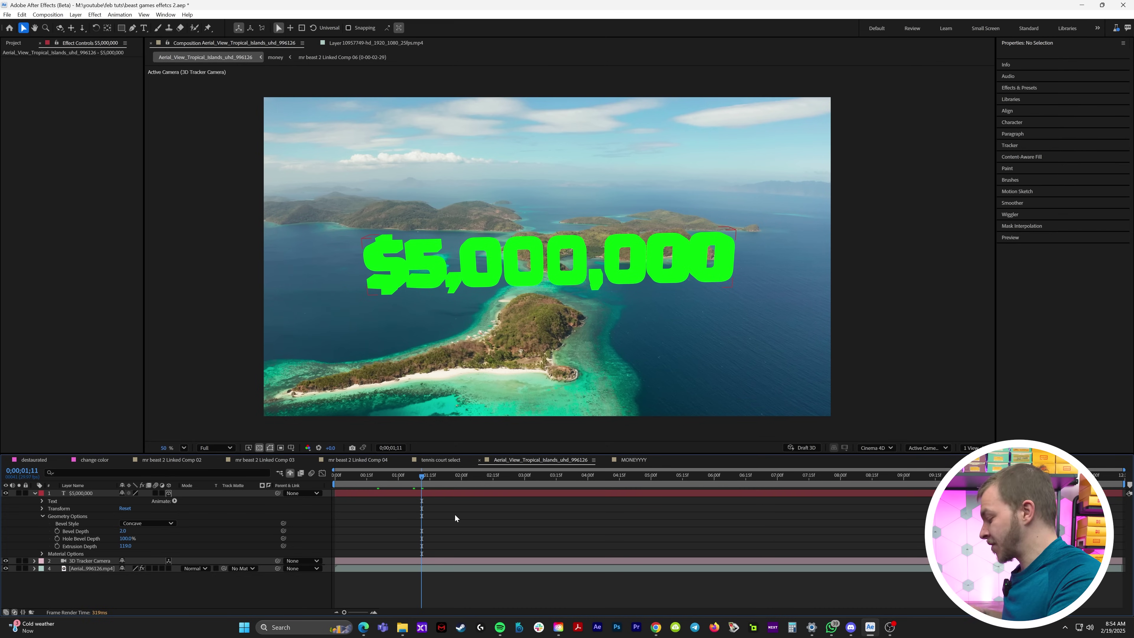
# Create a white Parallel light at 100% intensity without shadows, and shift it sideways above the title to shade the extruded text
pyautogui.click(77, 14)
pyautogui.moveTo(90, 27)
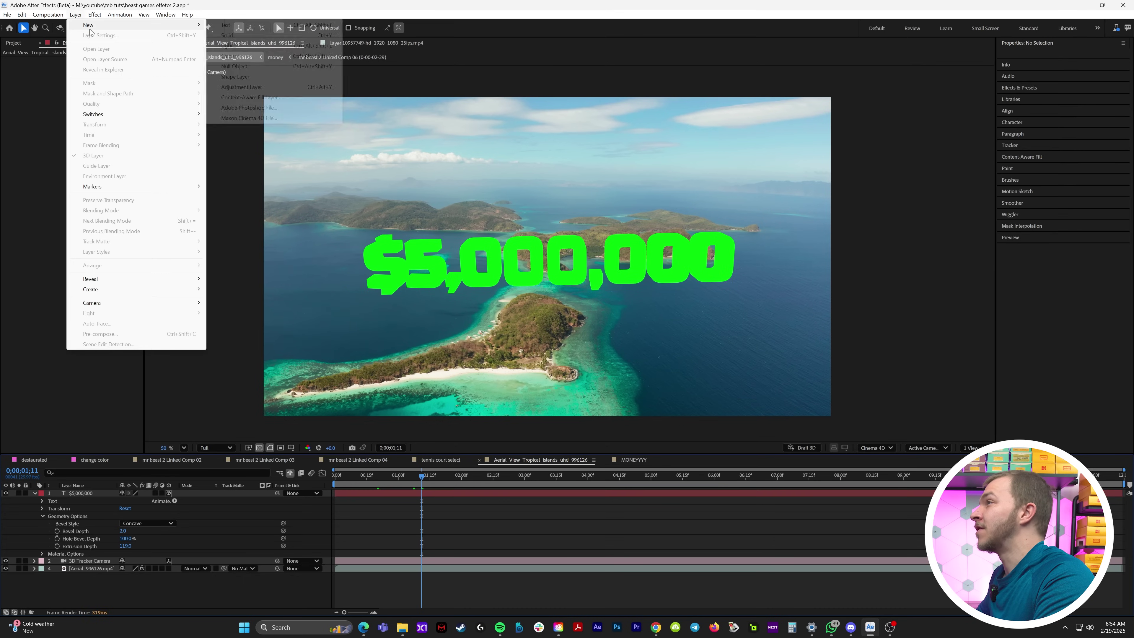
pyautogui.click(232, 46)
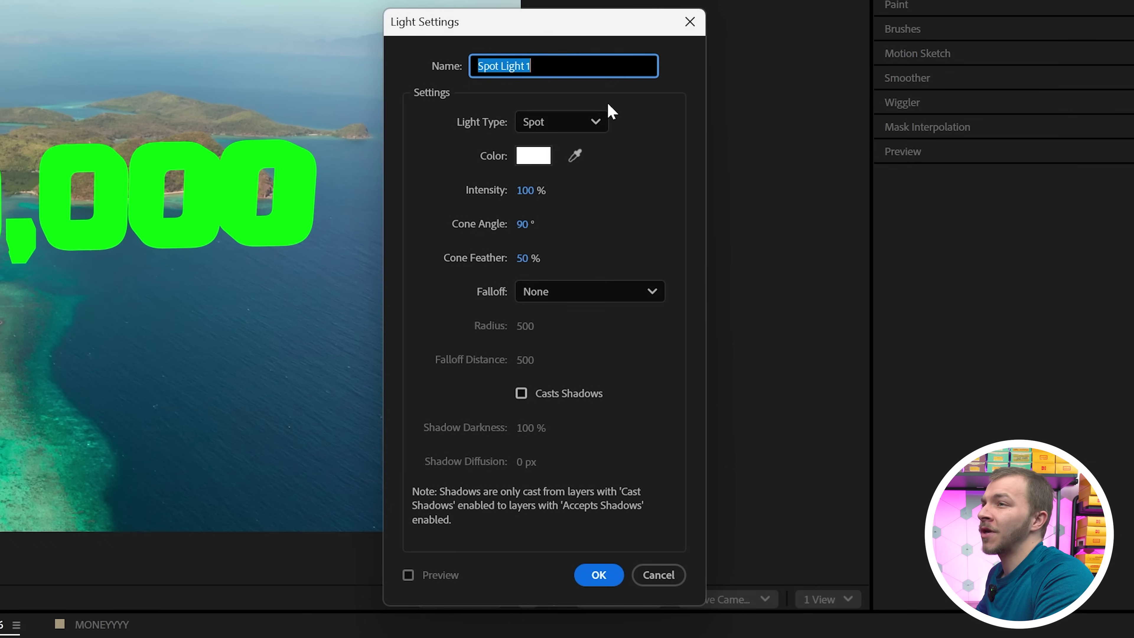
pyautogui.click(599, 123)
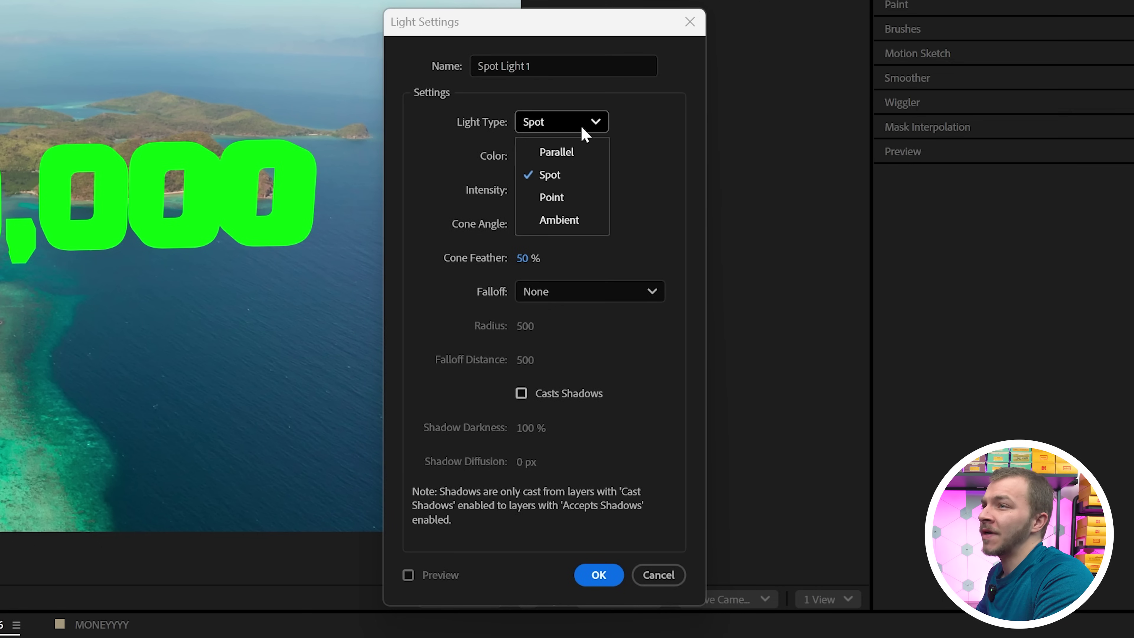
pyautogui.click(571, 154)
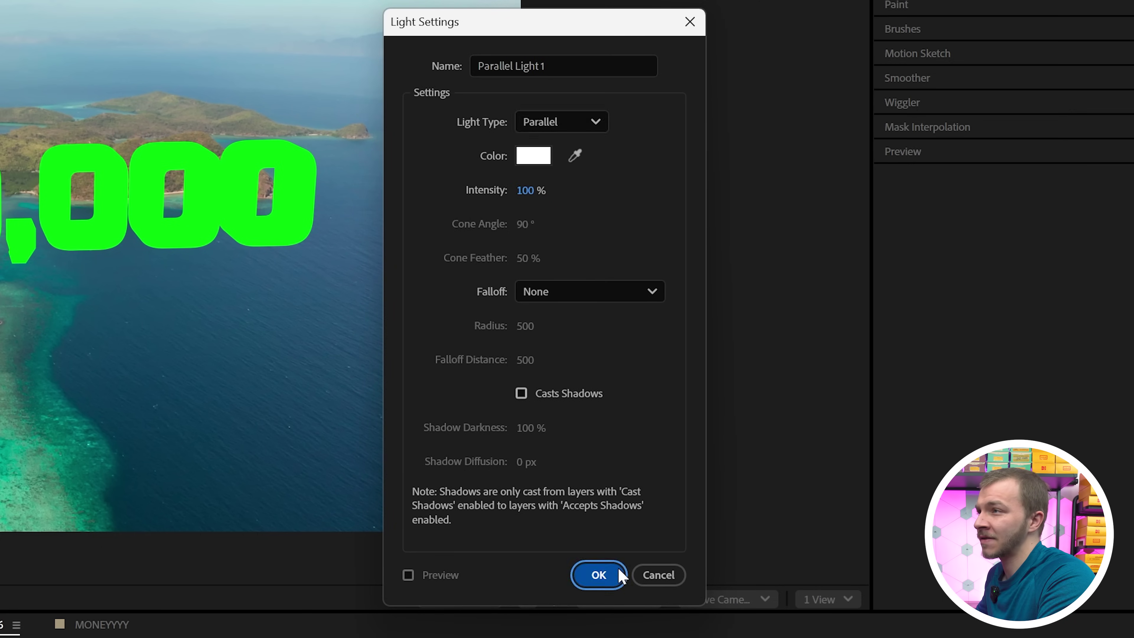
pyautogui.click(614, 575)
pyautogui.moveTo(414, 219); pyautogui.dragTo(660, 217)
pyautogui.moveTo(421, 476); pyautogui.dragTo(479, 477)
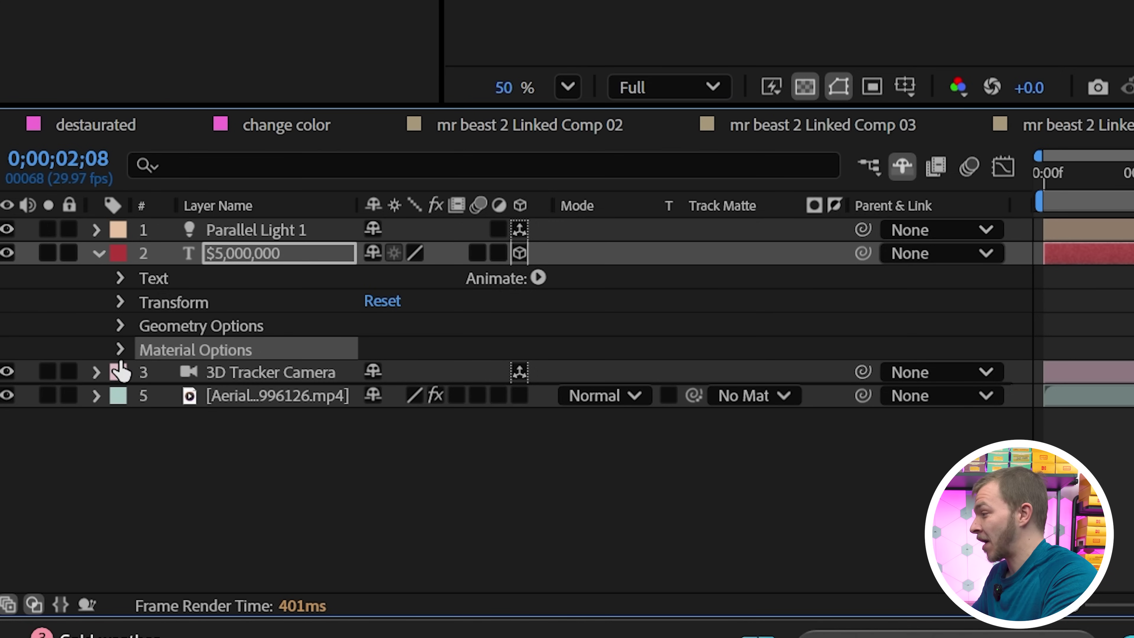
# Raise the Diffuse value in the $5,000,000 text's Material Options
pyautogui.click(119, 351)
pyautogui.scroll(-3, 147, 409)
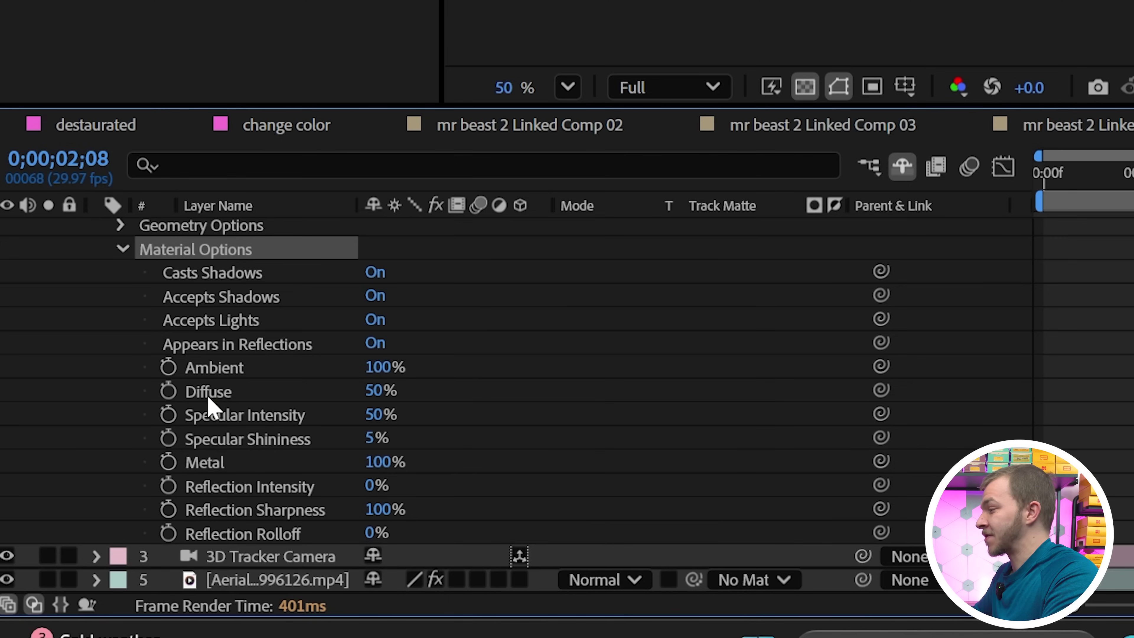
pyautogui.moveTo(373, 392); pyautogui.dragTo(515, 406)
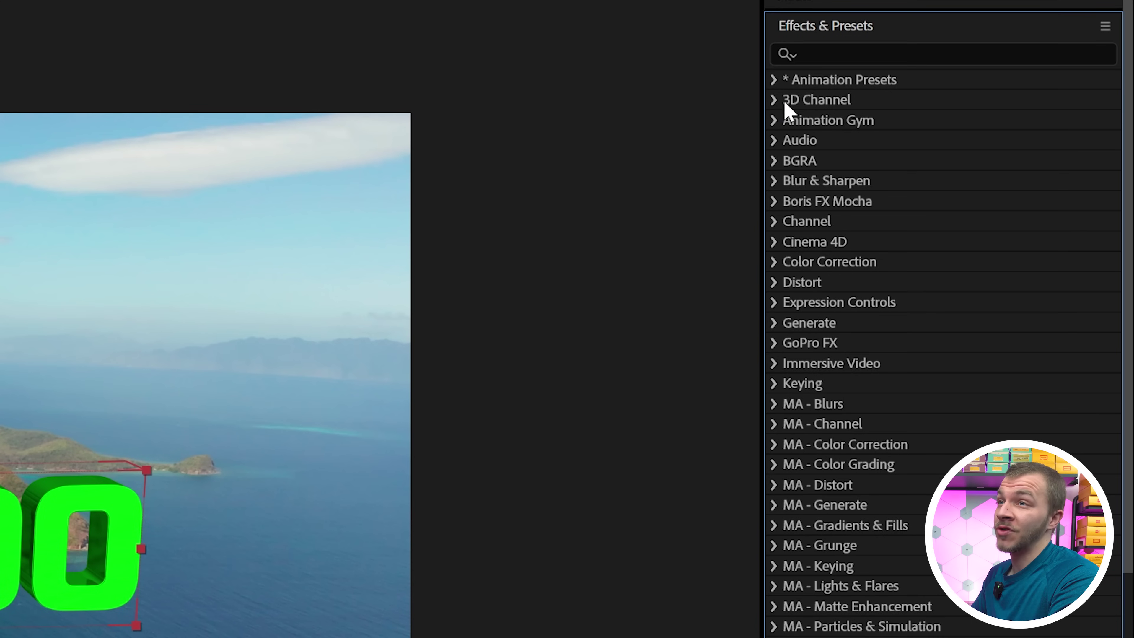
# Apply the 3D Text animation preset "3D Rotate in by Character X" to the $5,000,000 text layer at 0;00;00;00
pyautogui.click(768, 81)
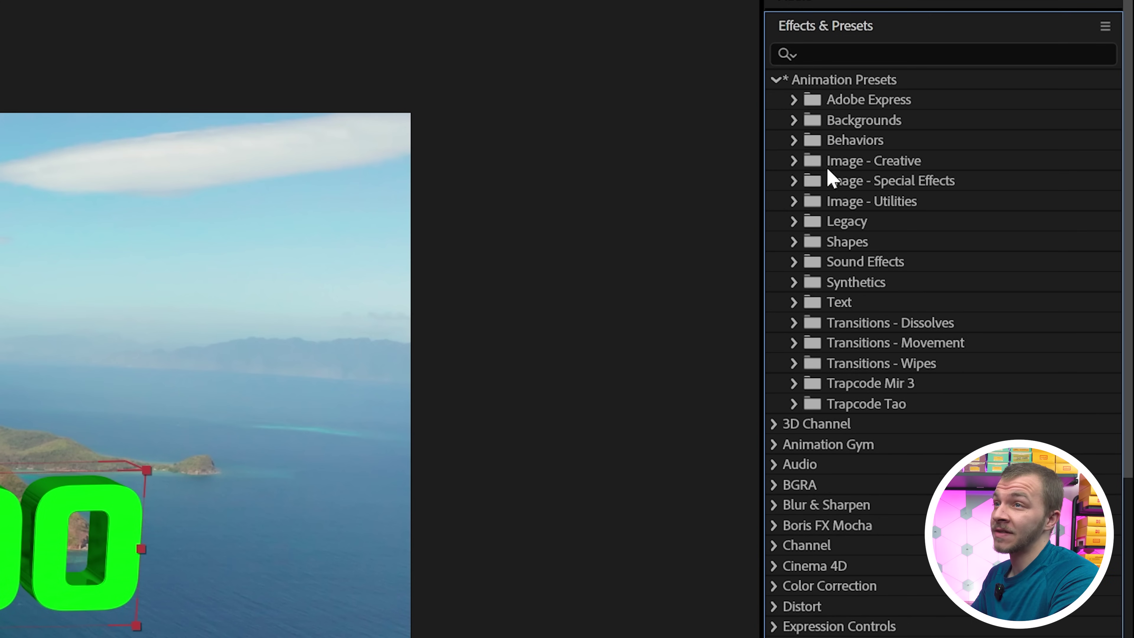
pyautogui.click(794, 303)
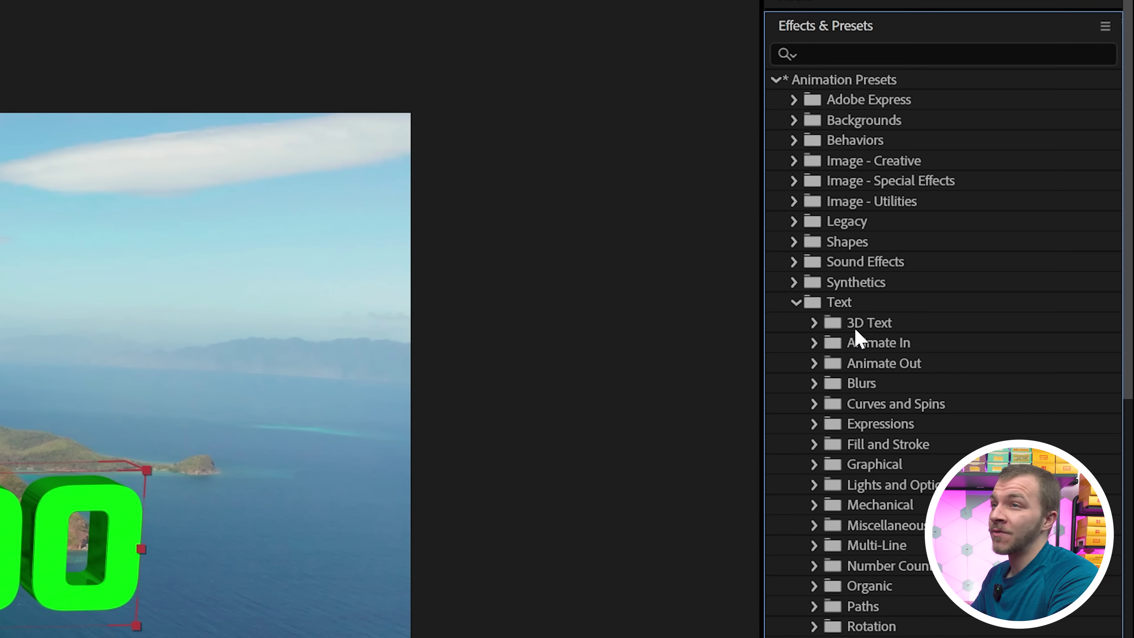
pyautogui.click(814, 323)
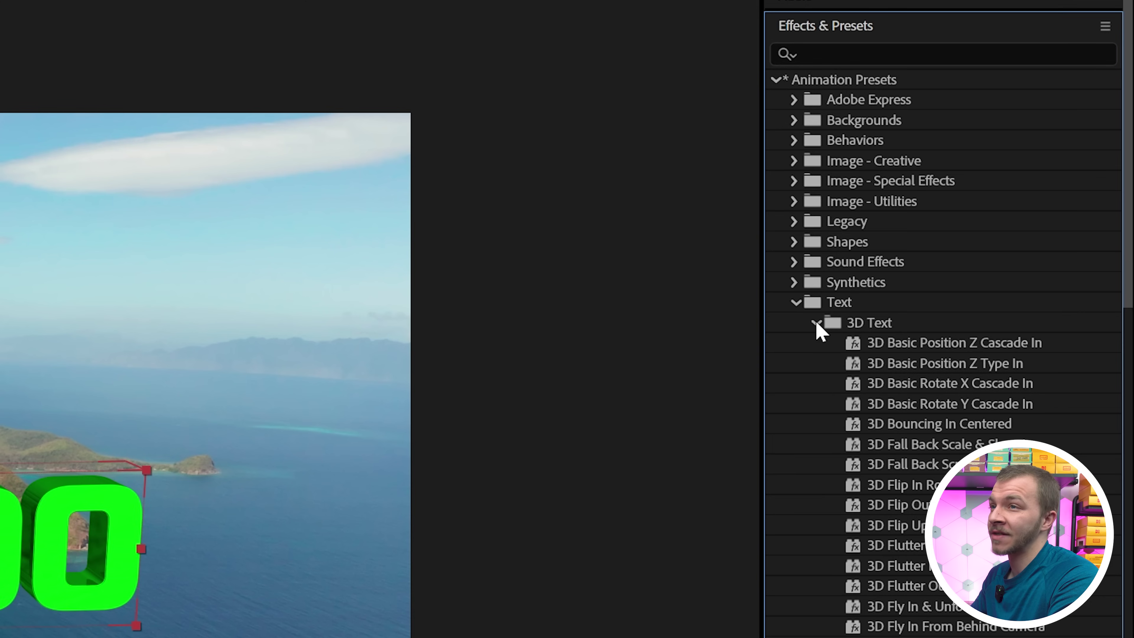
pyautogui.scroll(-3, 935, 290)
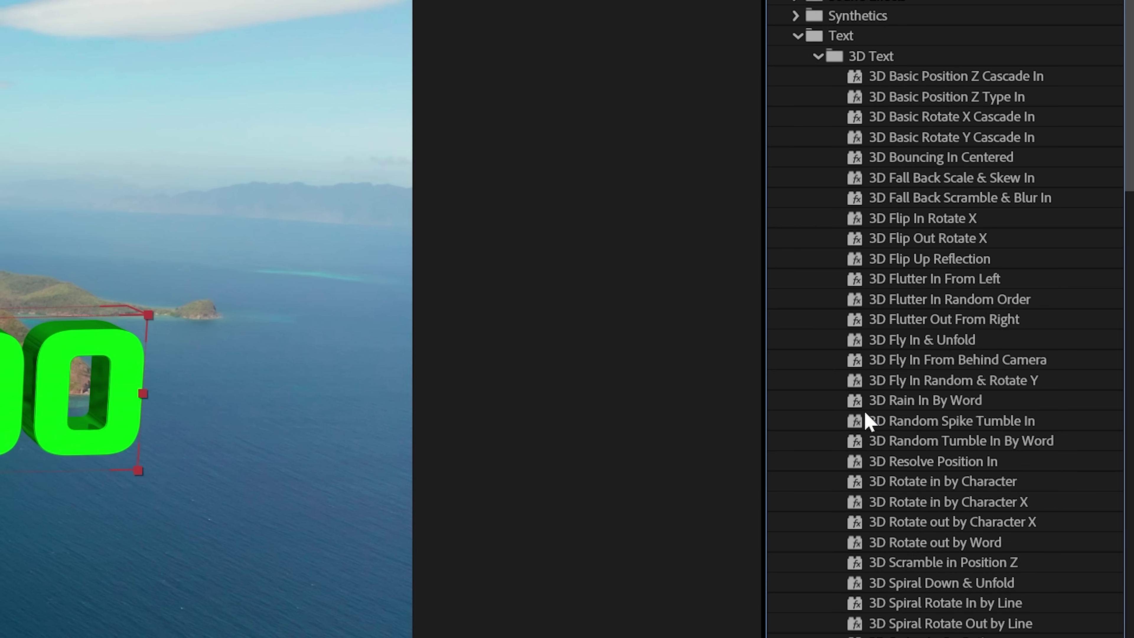
pyautogui.click(962, 521)
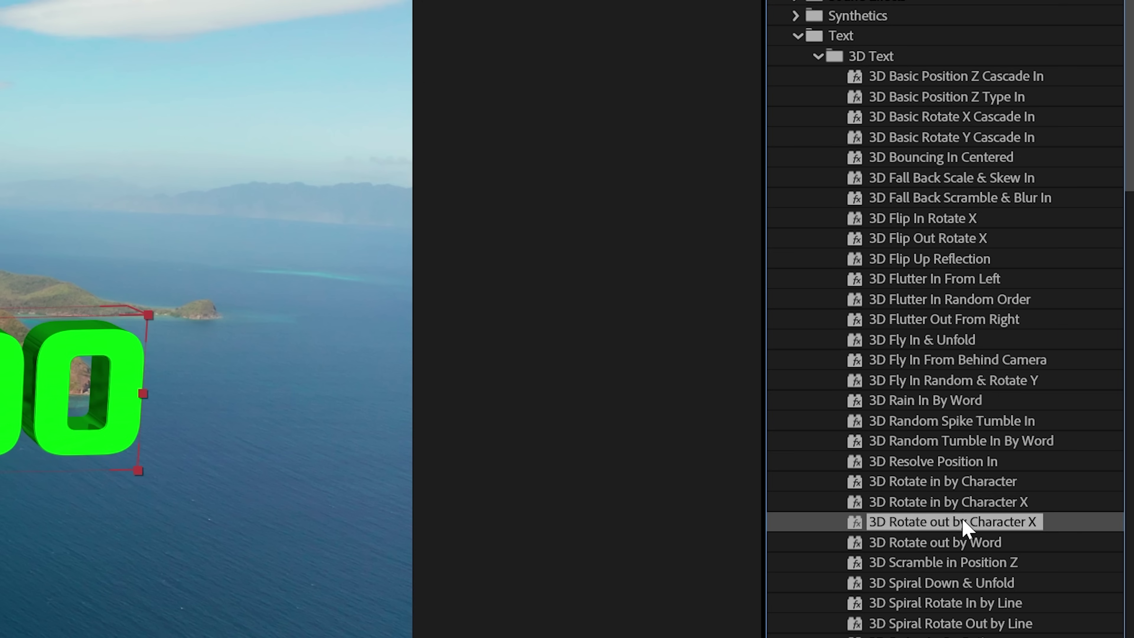
pyautogui.click(944, 500)
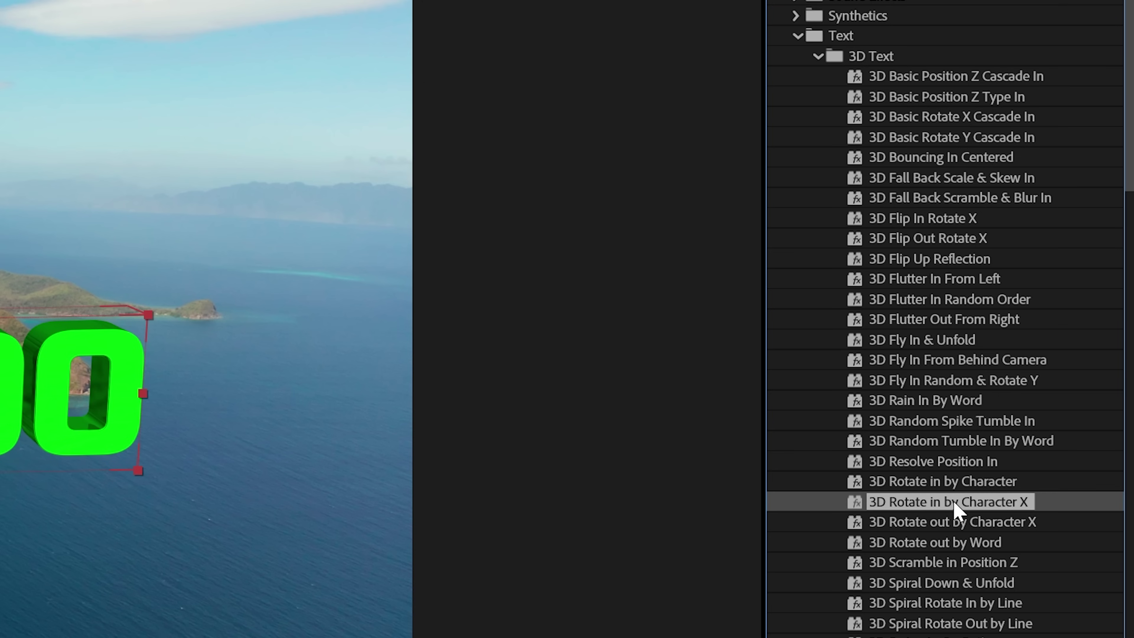
pyautogui.moveTo(954, 503); pyautogui.dragTo(99, 503)
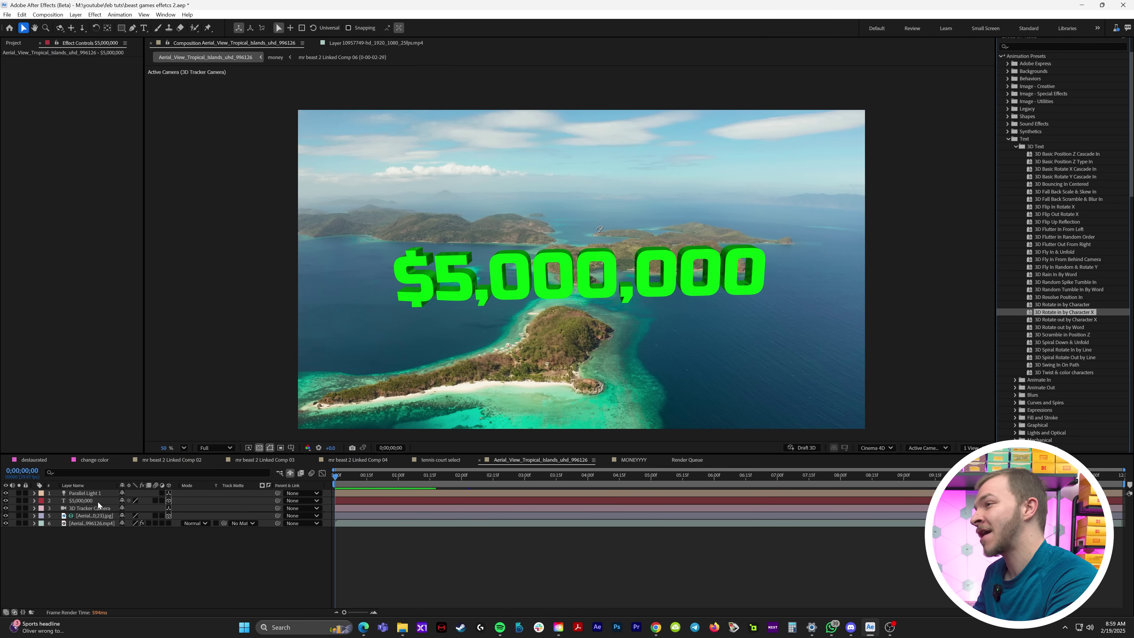
# Set the work area to end at about 2;15 and preview the text's rotate-in animation
pyautogui.press('space')
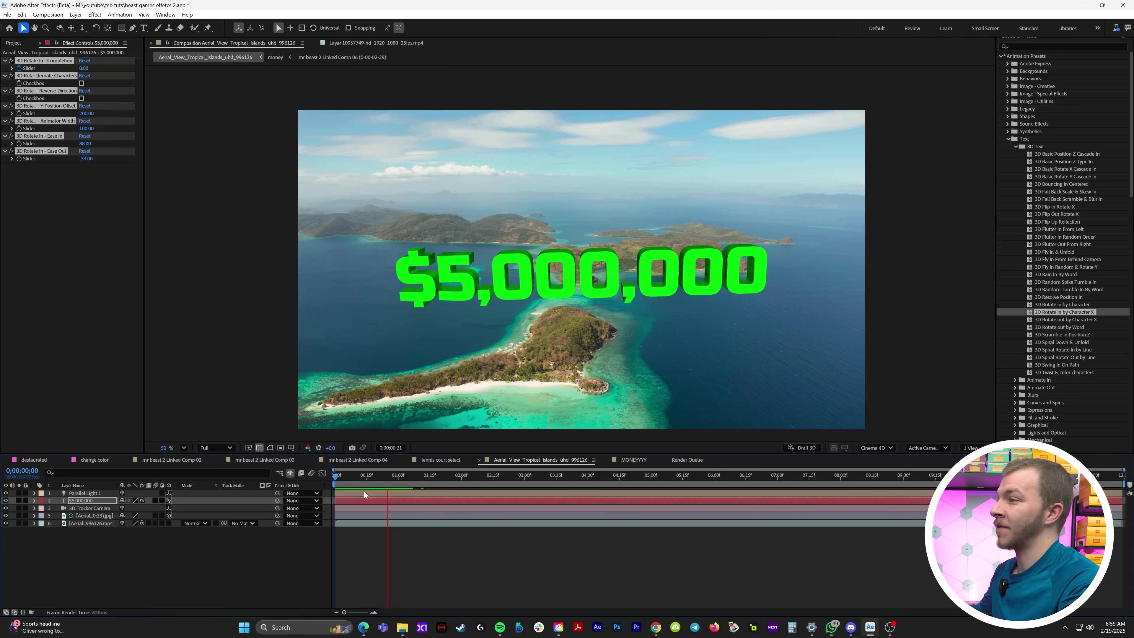
pyautogui.press('n')
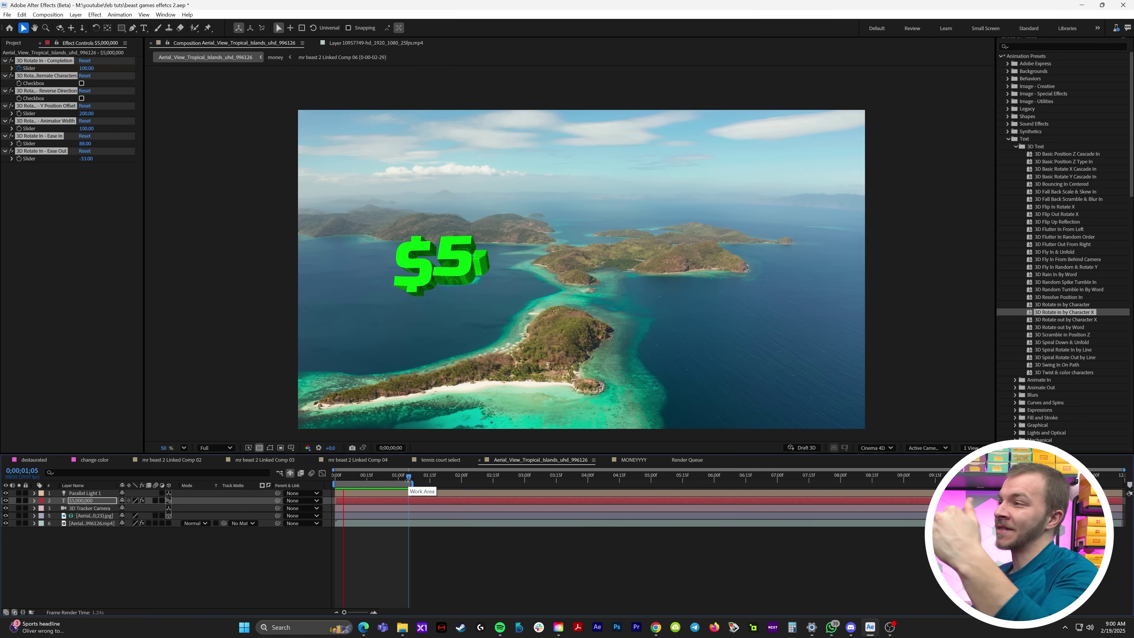
pyautogui.press('space')
pyautogui.moveTo(411, 485); pyautogui.dragTo(494, 484)
pyautogui.press('space')
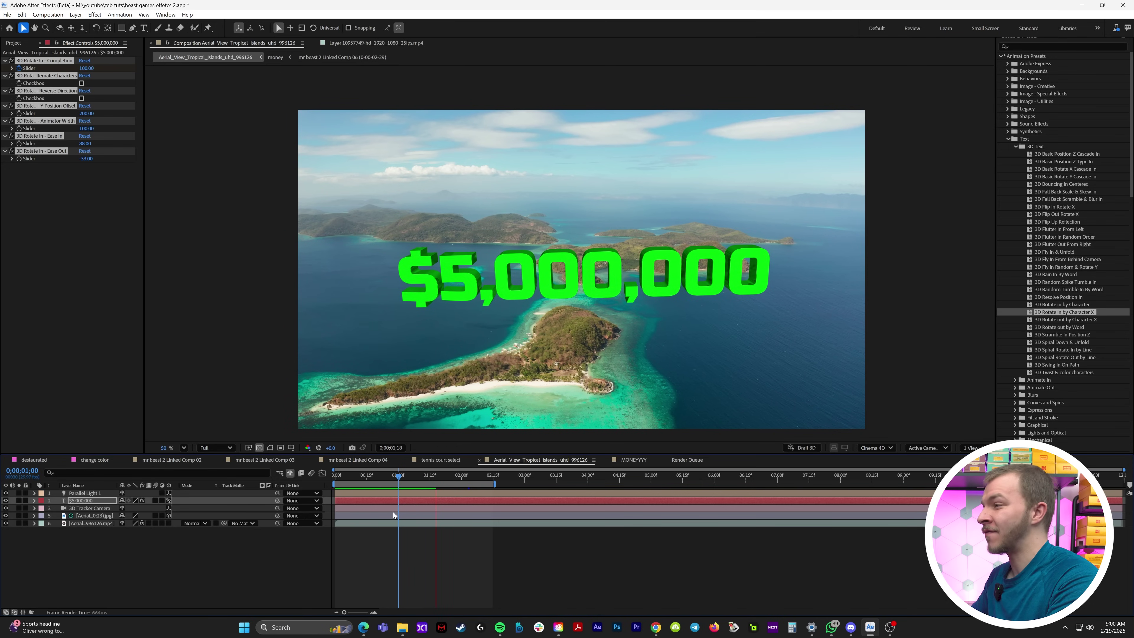
pyautogui.press('space')
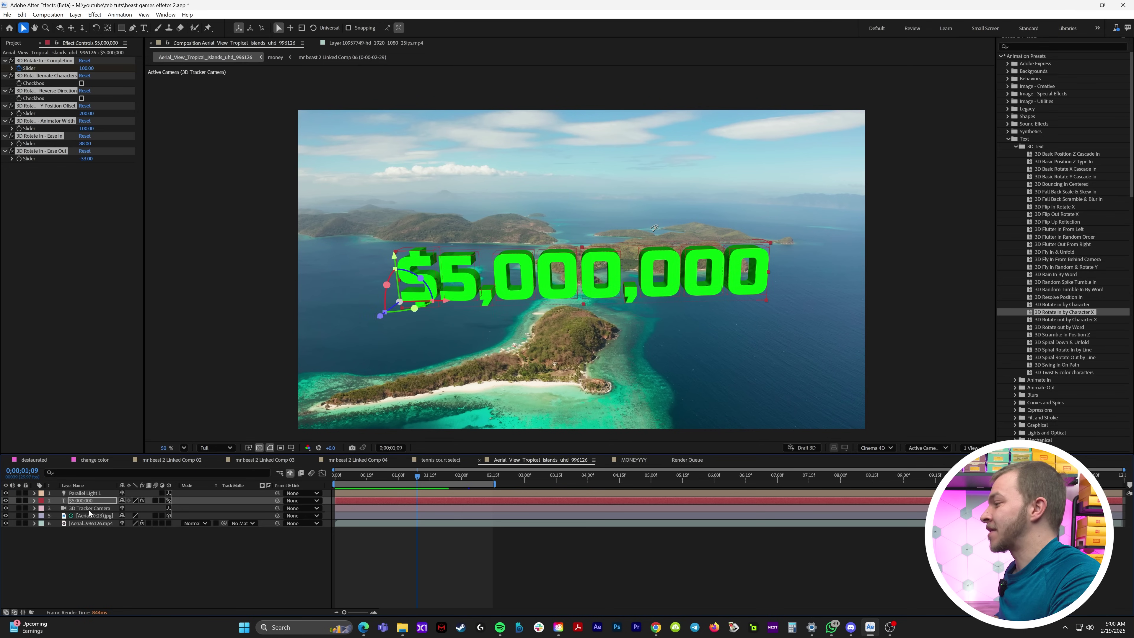
# Pre-compose all layers above the aerial footage as "money layer", check it in isolation, and turn its solo off
pyautogui.click(91, 517)
pyautogui.keyDown('shift'); pyautogui.click(82, 495); pyautogui.keyUp('shift')
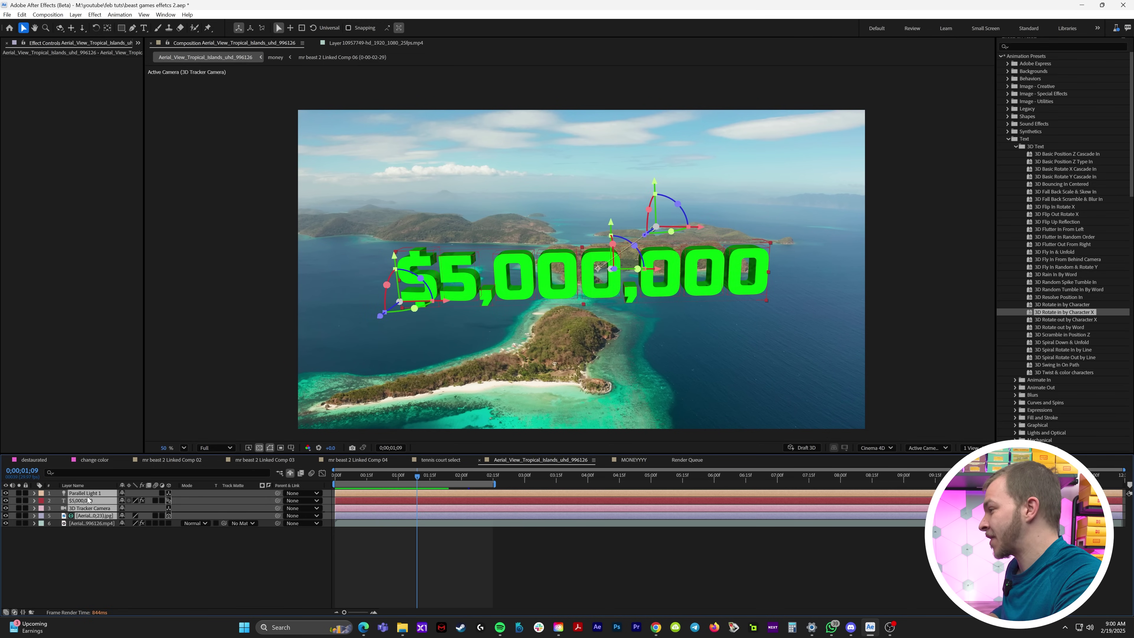
pyautogui.rightClick(88, 500)
pyautogui.click(119, 441)
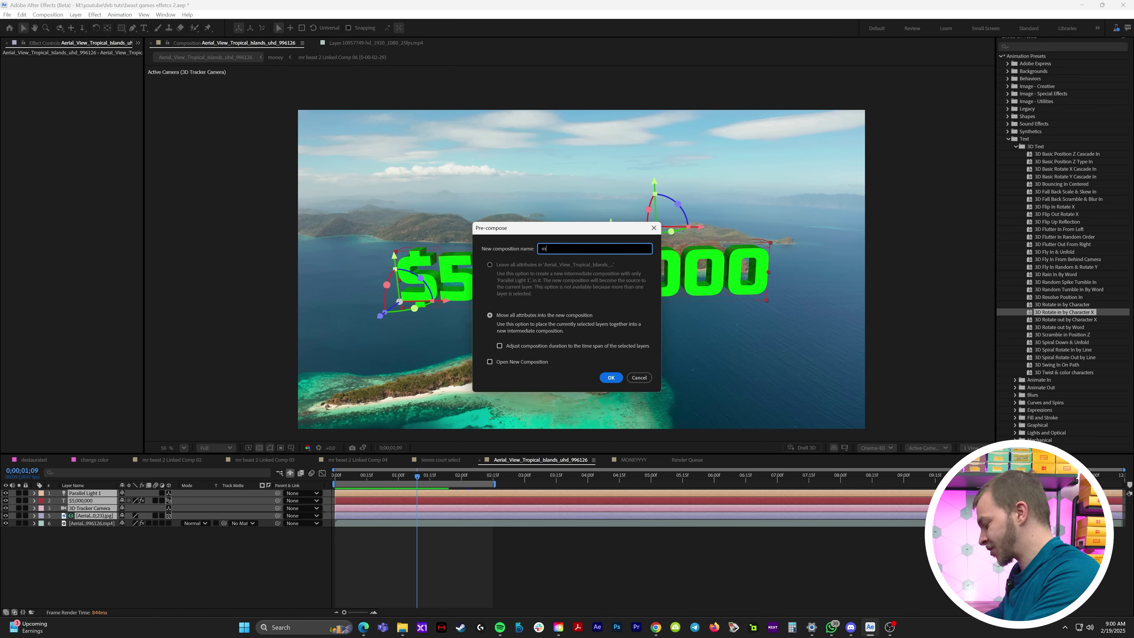
pyautogui.write('money layer')
pyautogui.press('Return')
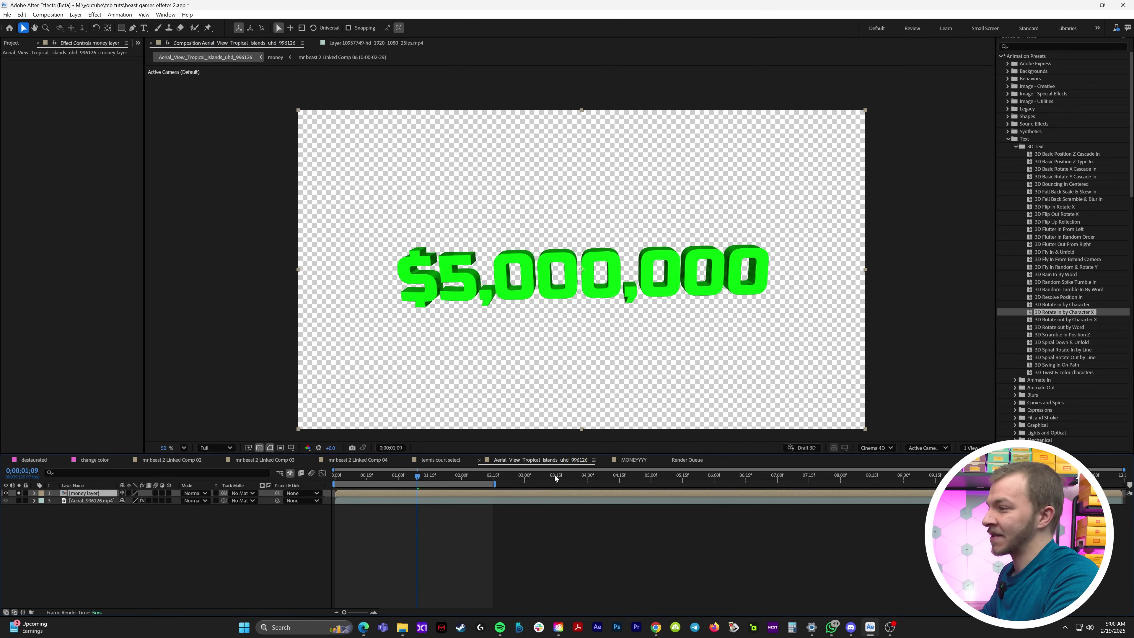
pyautogui.moveTo(336, 477); pyautogui.dragTo(458, 479)
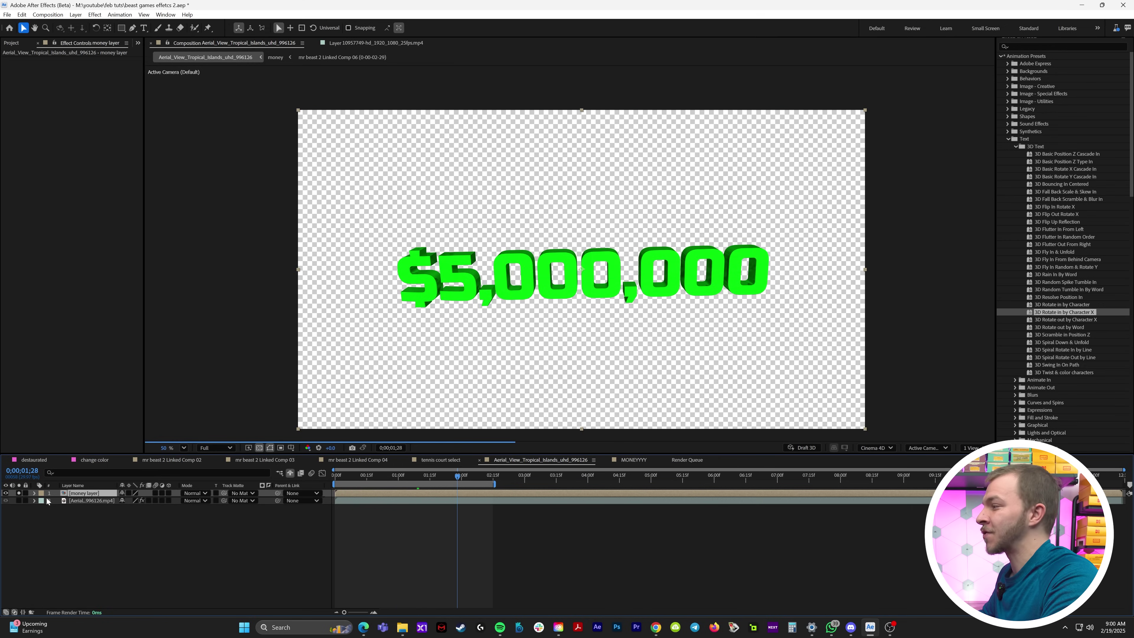
pyautogui.click(19, 493)
# Find the Deep Glow effect and apply it to the money layer
pyautogui.click(1019, 46)
pyautogui.write('deep')
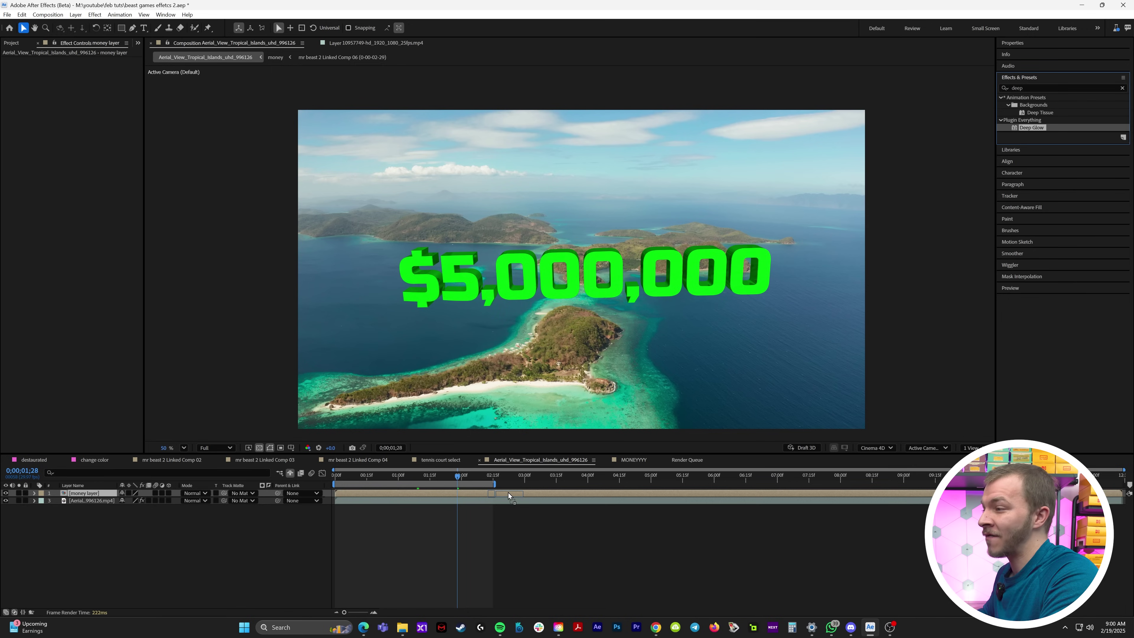
pyautogui.doubleClick(880, 324)
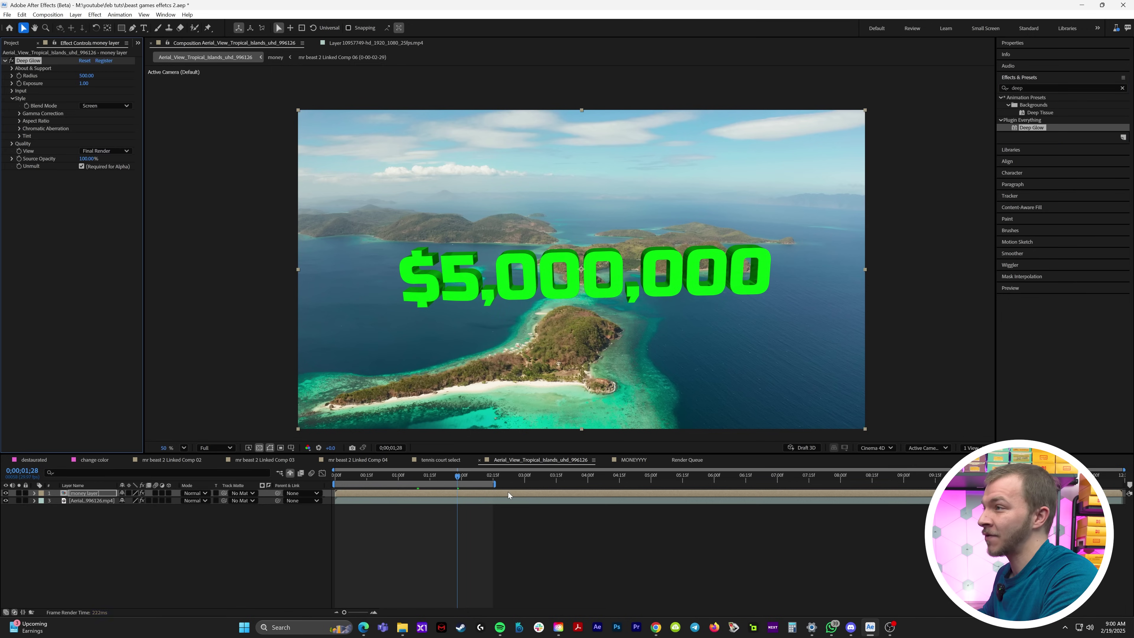
# Refine the money layer's Deep Glow with a radius of 157 and chromatic aberration, and raise its Drop Shadow opacity
pyautogui.moveTo(105, 99); pyautogui.dragTo(110, 99)
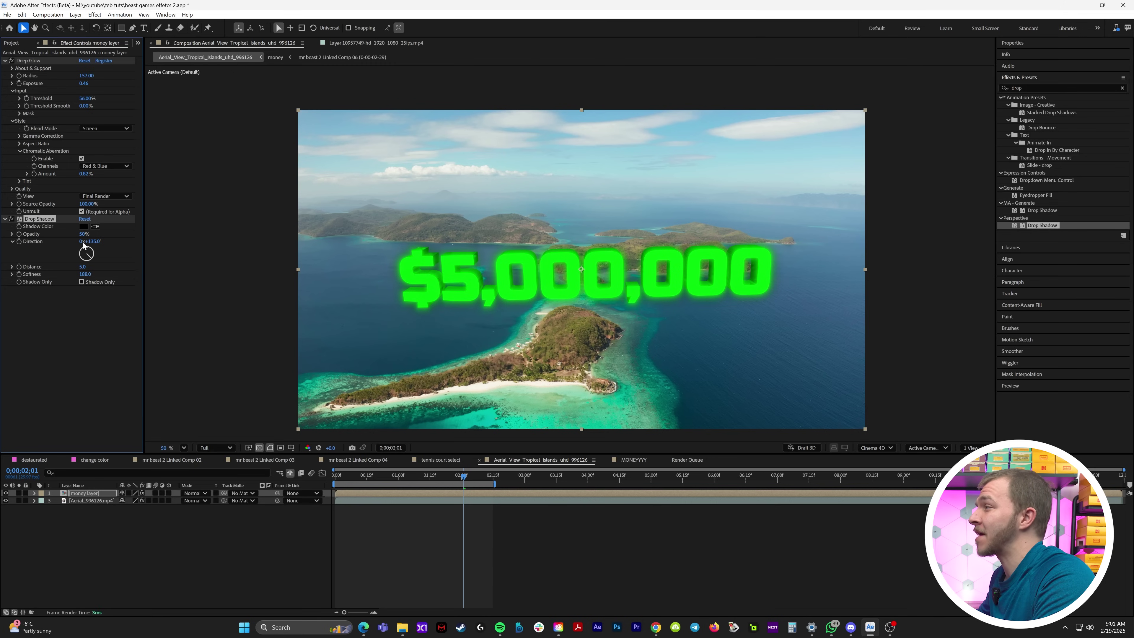
pyautogui.moveTo(85, 233); pyautogui.dragTo(173, 243)
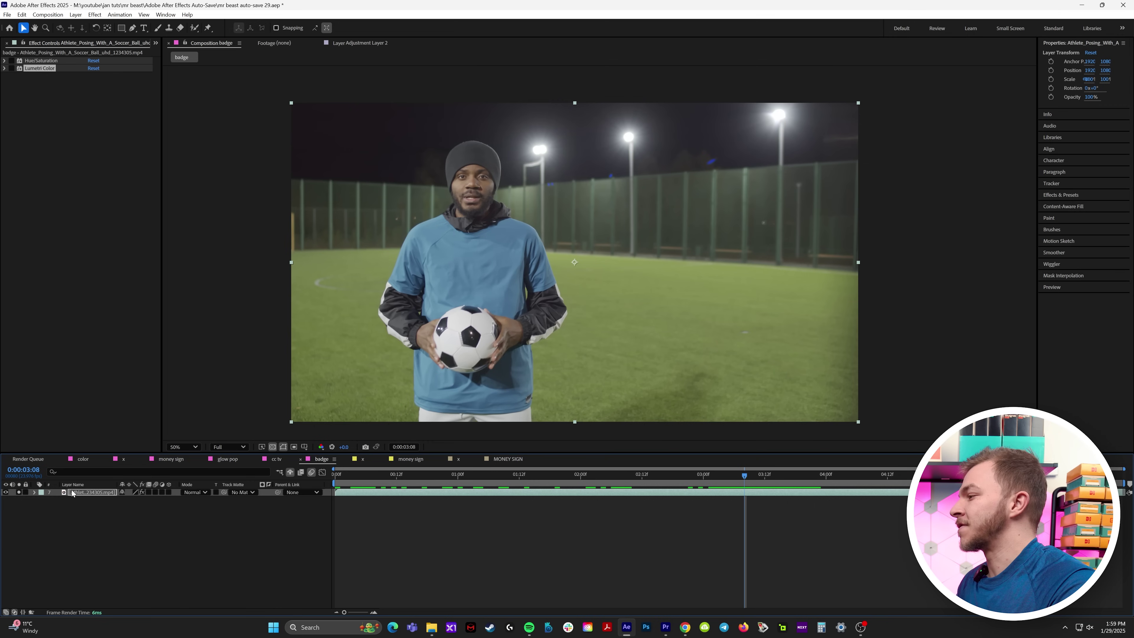
# Duplicate the soccer player footage layer and turn the top copy into a freeze frame at 0:00:03:08
pyautogui.hotkey('ctrl', 'd')
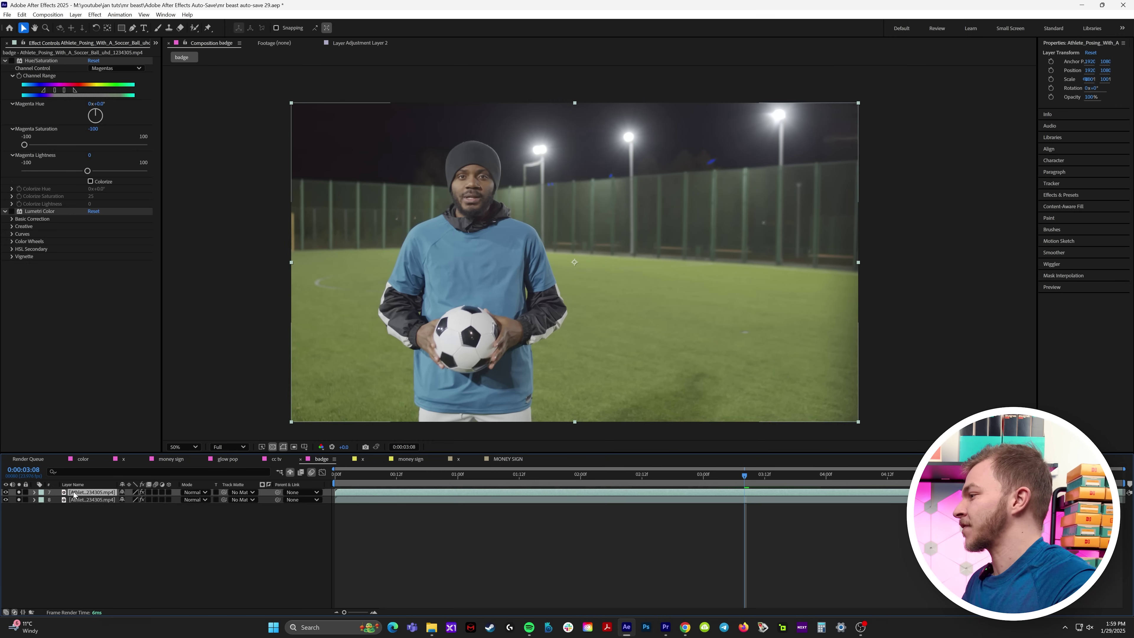
pyautogui.rightClick(74, 493)
pyautogui.moveTo(154, 272)
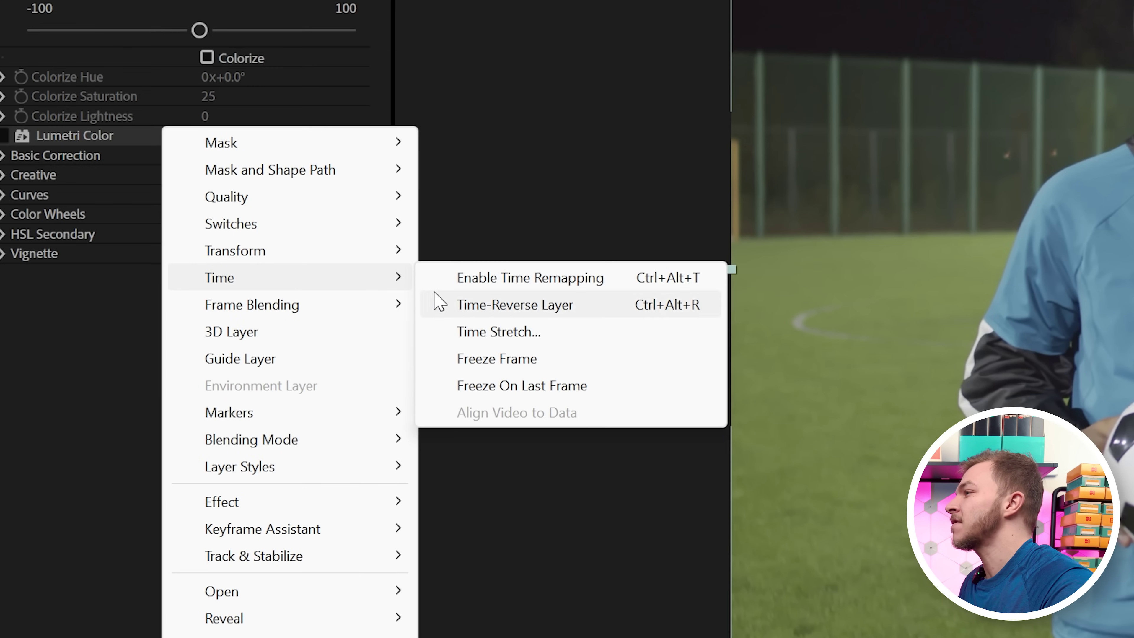
pyautogui.click(529, 360)
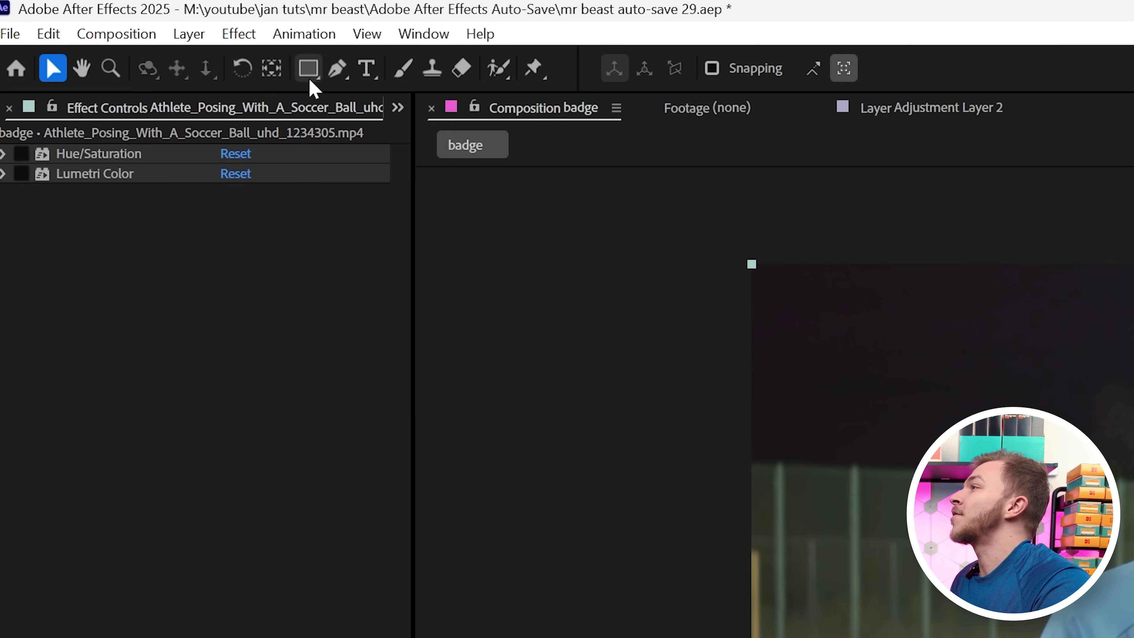
# Draw a polygon shape beside the player on a new shape layer and give it a red fill
pyautogui.click(128, 102)
pyautogui.click(304, 75)
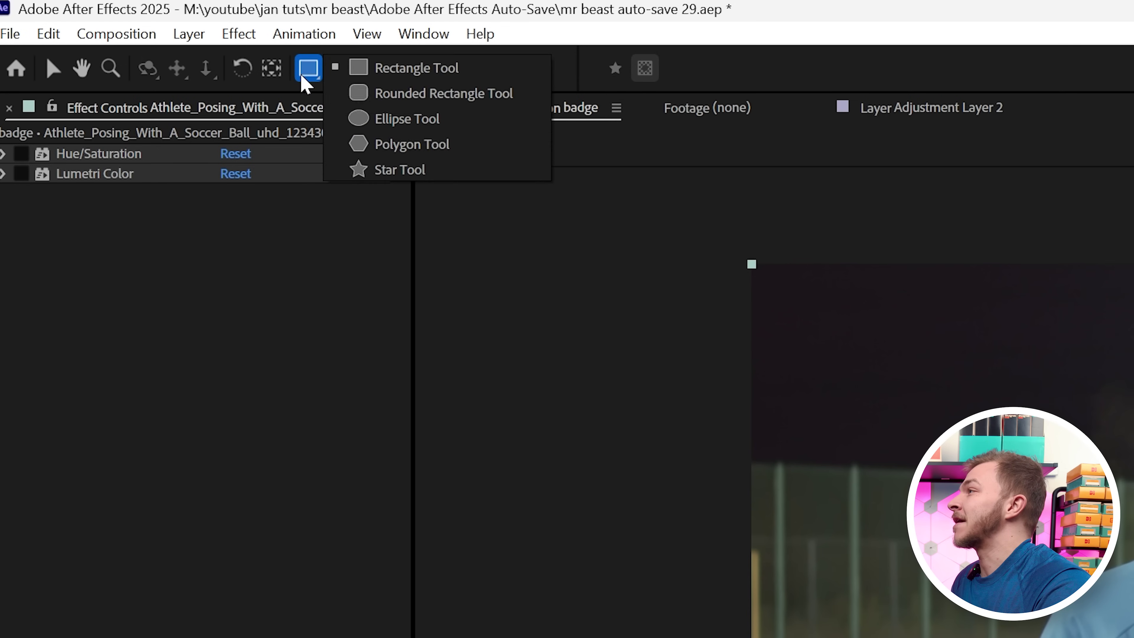
pyautogui.click(393, 150)
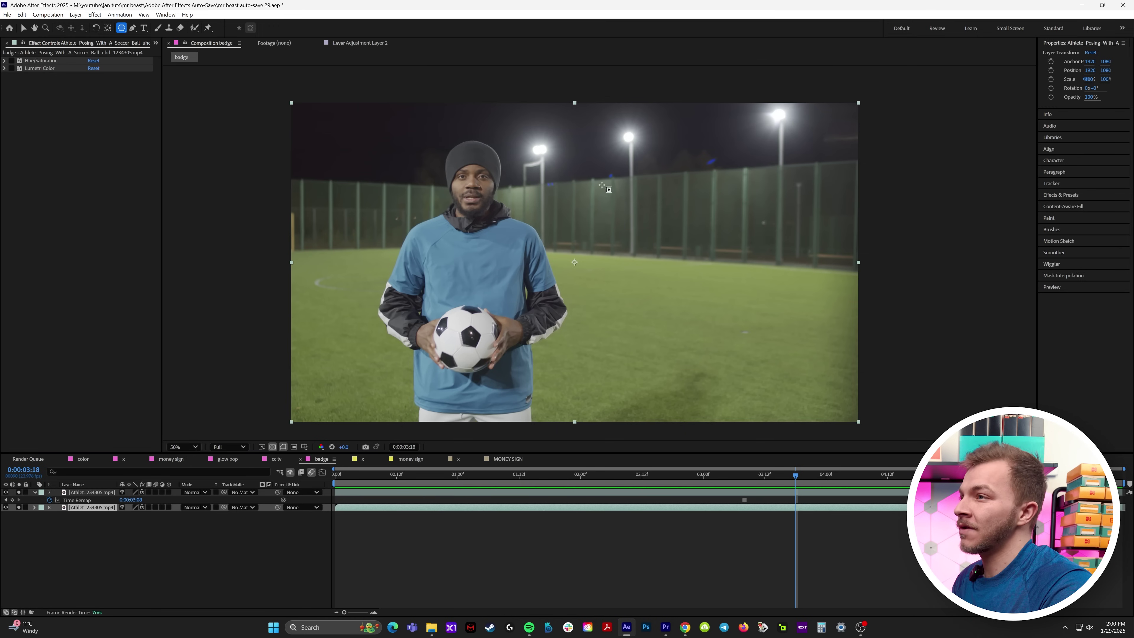
pyautogui.moveTo(583, 198)
pyautogui.mouseDown()
pyautogui.moveTo(641, 246)
pyautogui.moveTo(647, 226)
pyautogui.mouseUp()
pyautogui.click(279, 27)
pyautogui.click(578, 258)
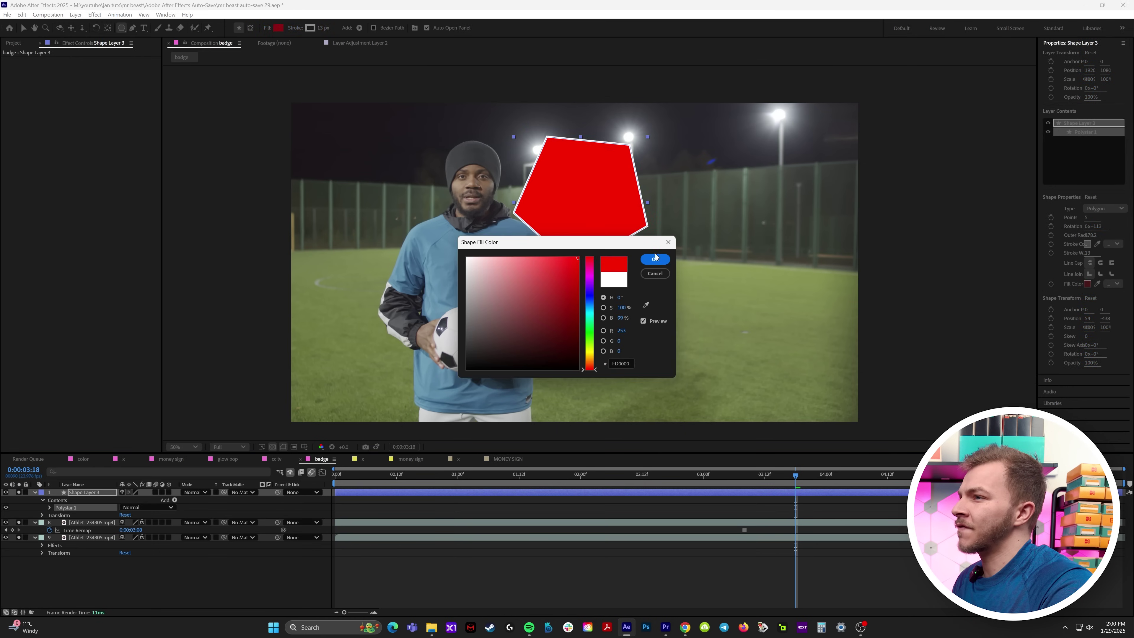
pyautogui.click(657, 261)
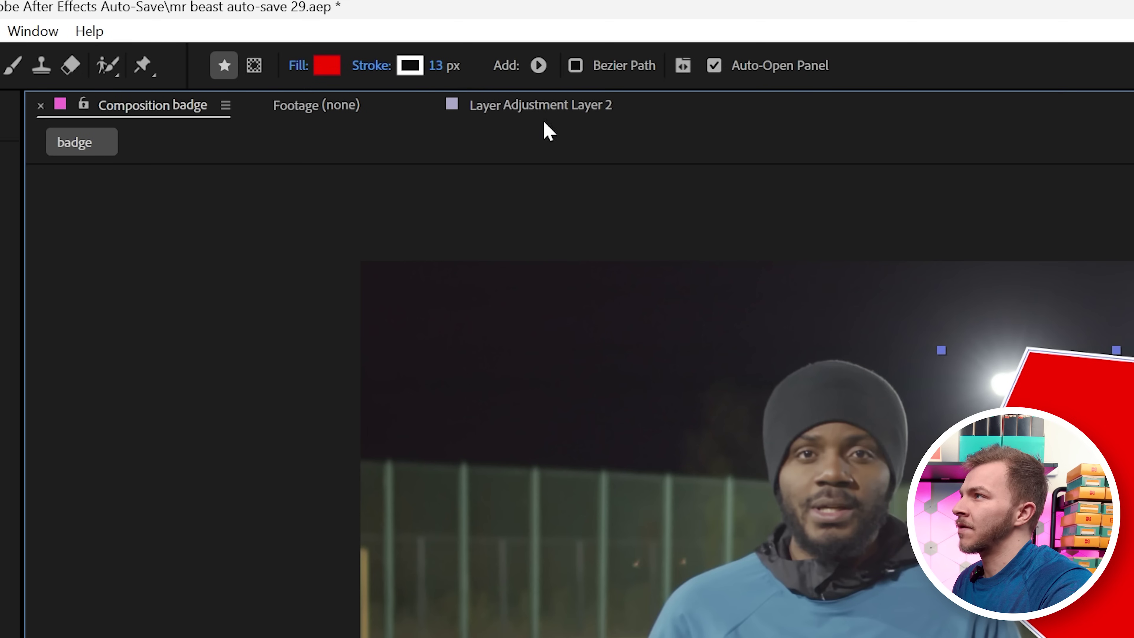
# Set the red polygon's stroke width to 0 and its number of points to 6 to make a hexagon
pyautogui.moveTo(435, 74); pyautogui.dragTo(162, 106)
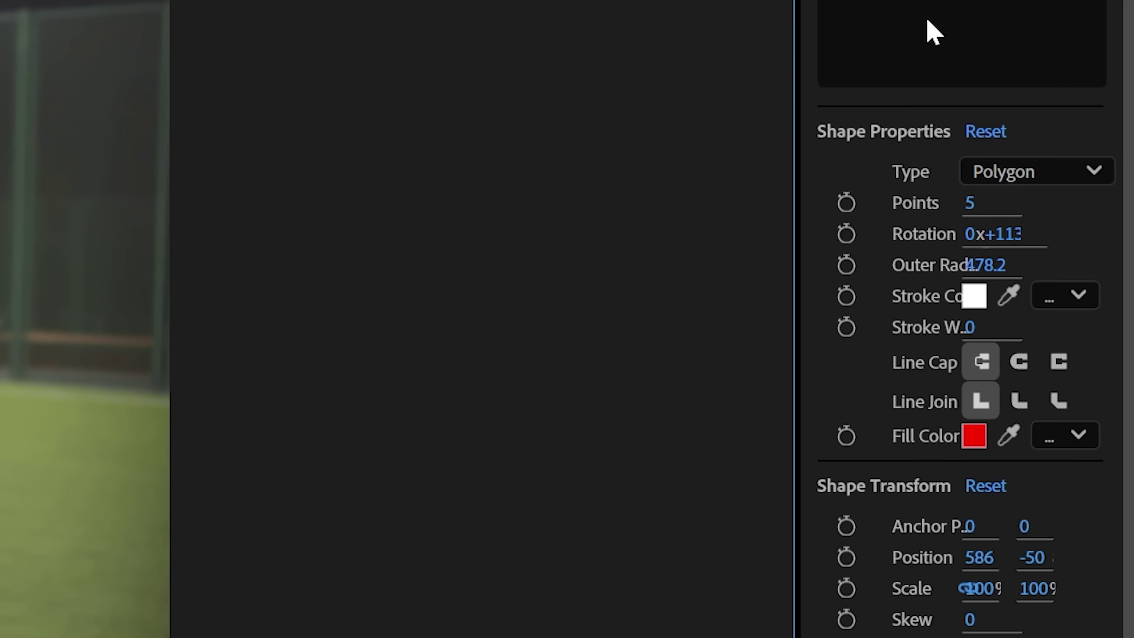
pyautogui.click(976, 204)
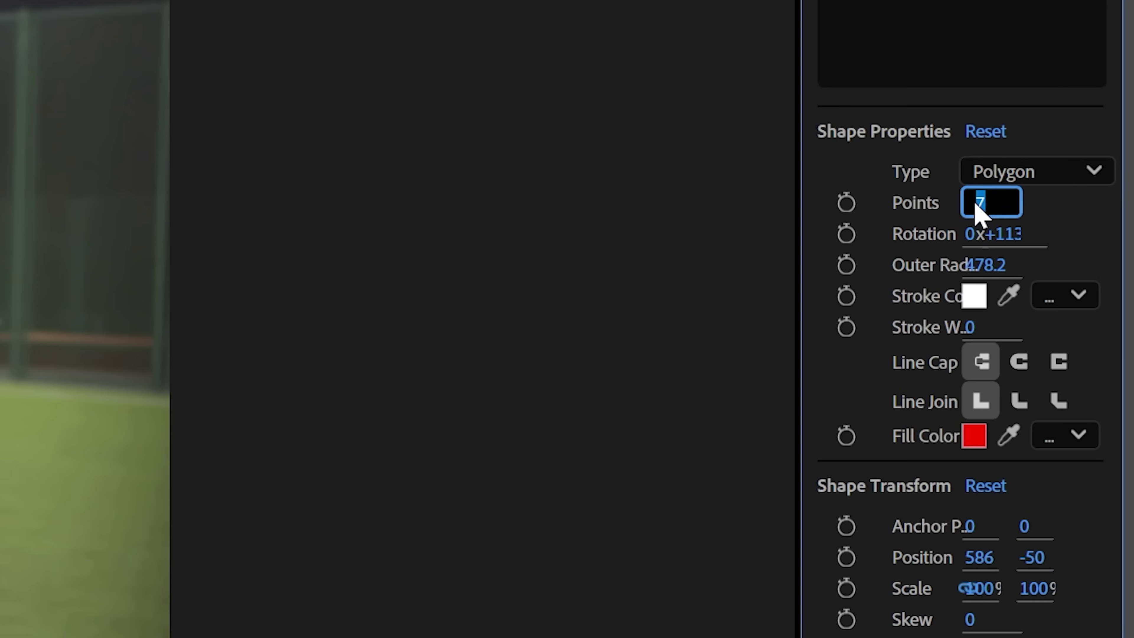
pyautogui.write('5')
pyautogui.press('Return')
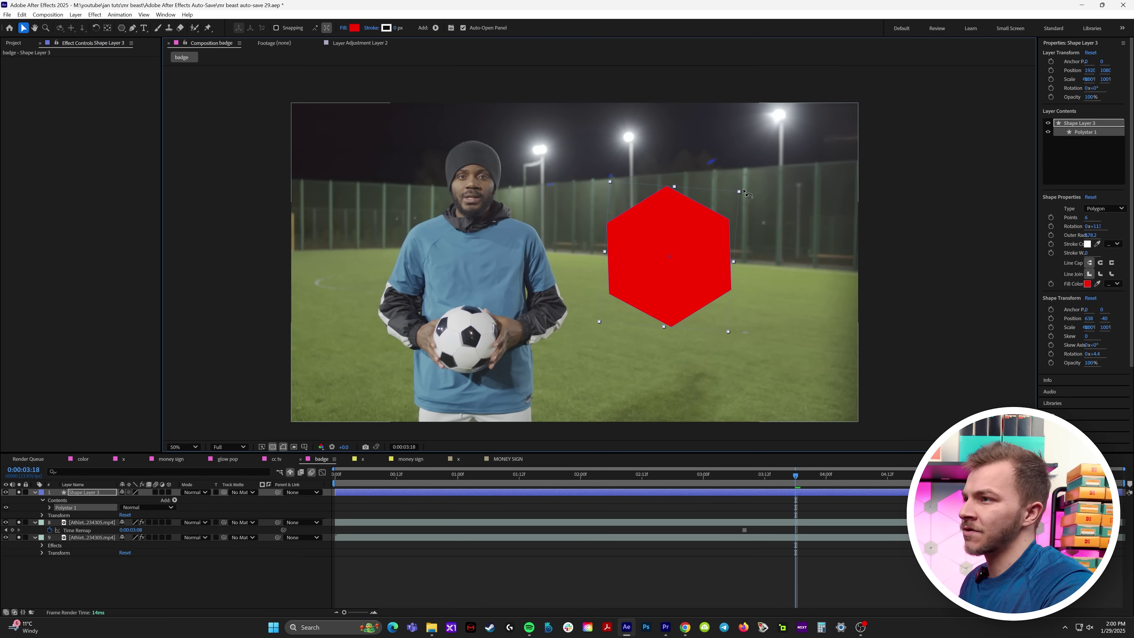
# Duplicate the red hexagon layer and set the copy's fill to None
pyautogui.click(92, 493)
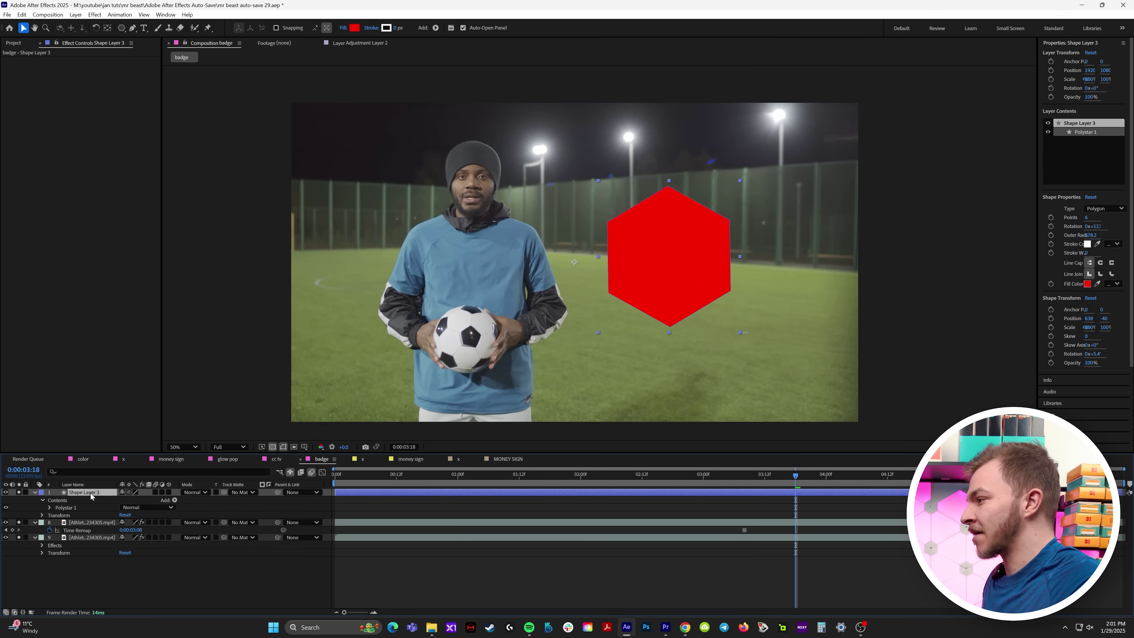
pyautogui.hotkey('ctrl', 'd')
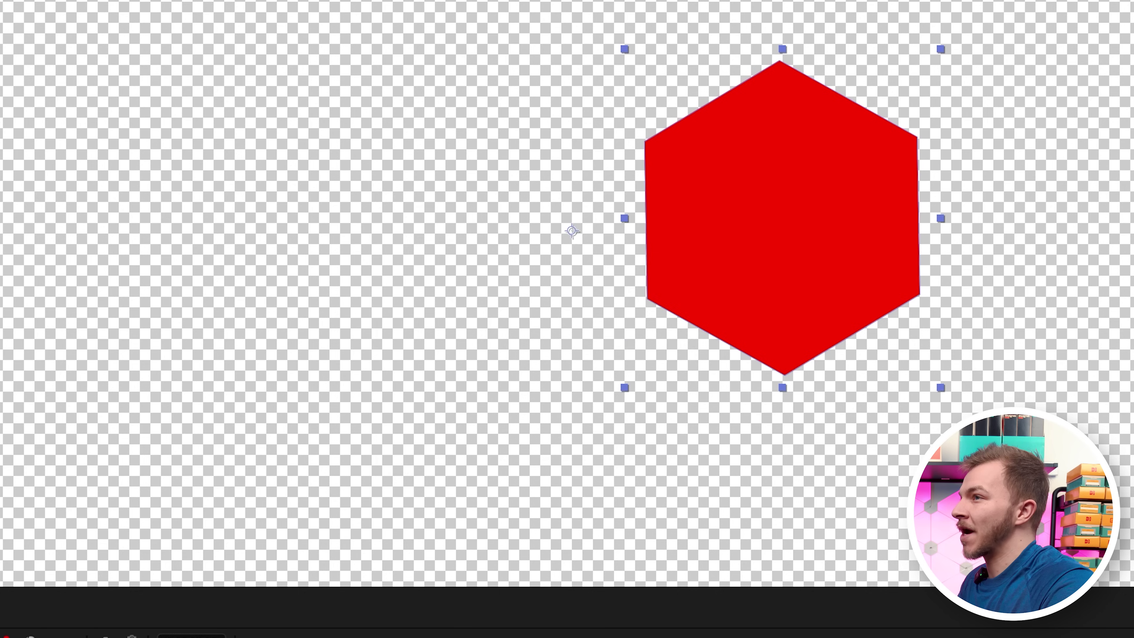
pyautogui.click(349, 28)
pyautogui.click(450, 291)
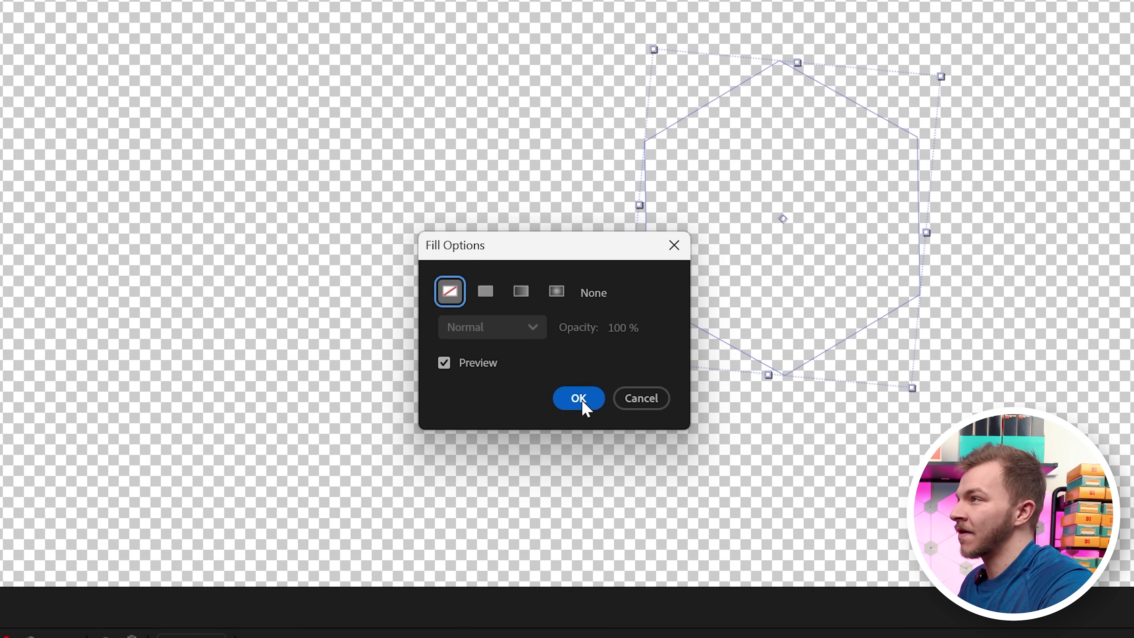
pyautogui.click(579, 398)
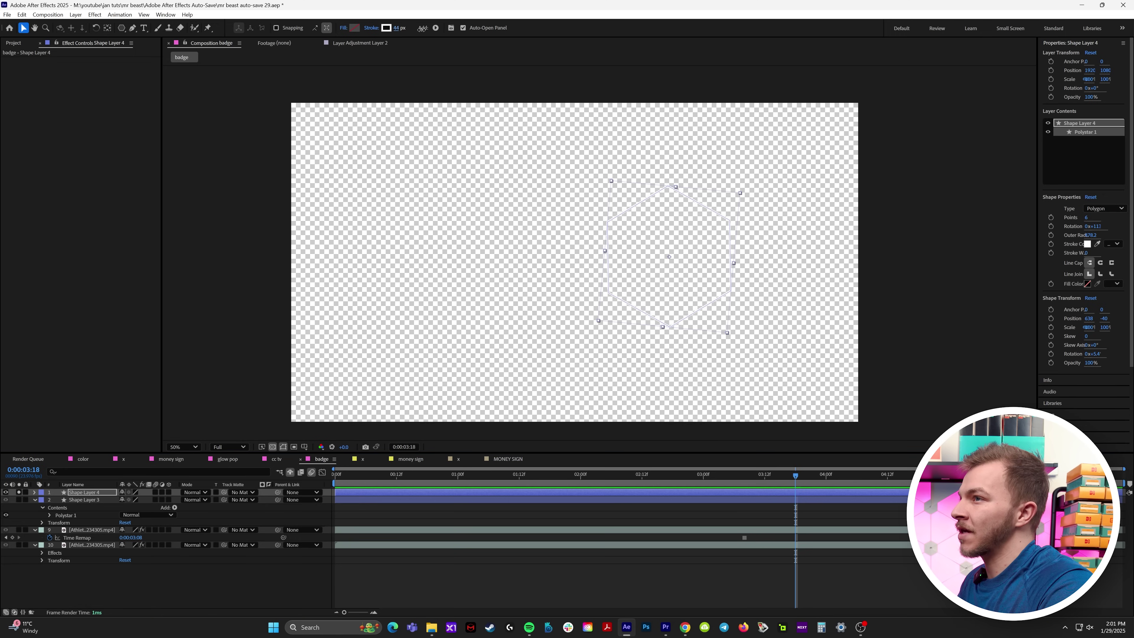
# Give the unfilled hexagon copy a bright blue stroke 39 px wide
pyautogui.moveTo(421, 29); pyautogui.dragTo(419, 31)
pyautogui.click(387, 28)
pyautogui.click(590, 303)
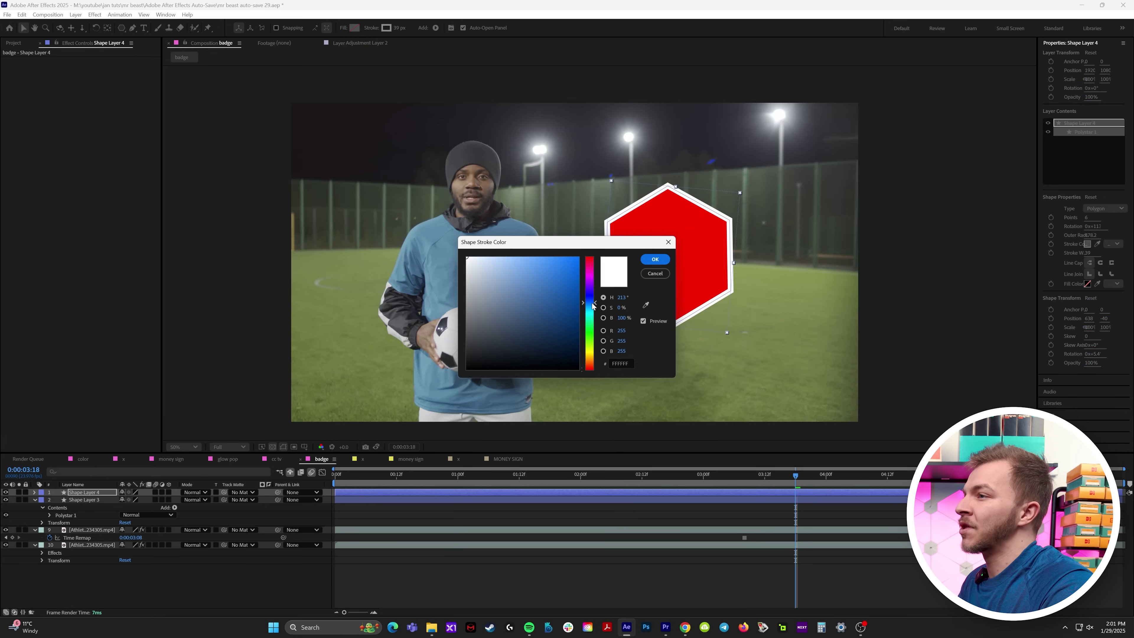
pyautogui.moveTo(575, 280); pyautogui.dragTo(612, 239)
pyautogui.press('Return')
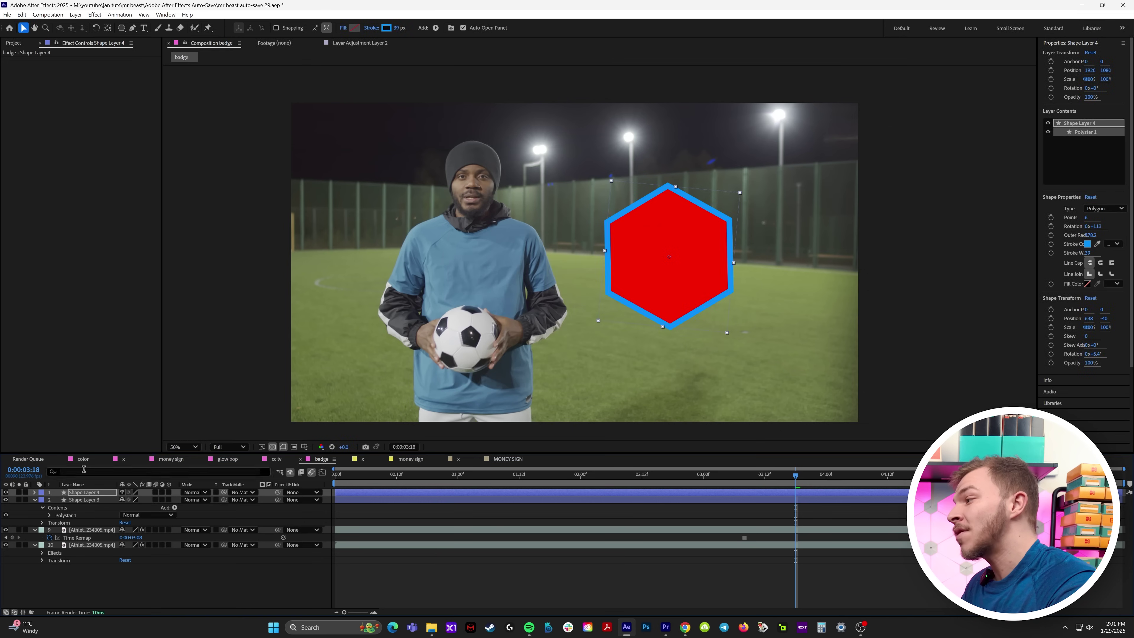
# Set the red hexagon layer, Shape Layer 3, as the track matte of the frozen footage layer
pyautogui.click(84, 531)
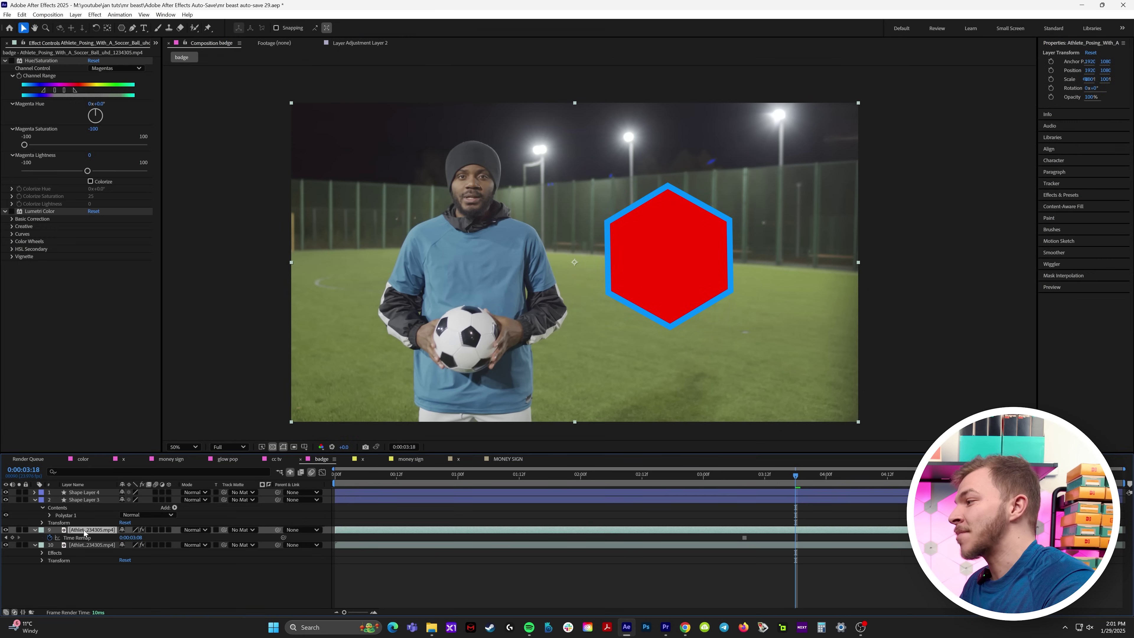
pyautogui.click(19, 532)
pyautogui.click(19, 530)
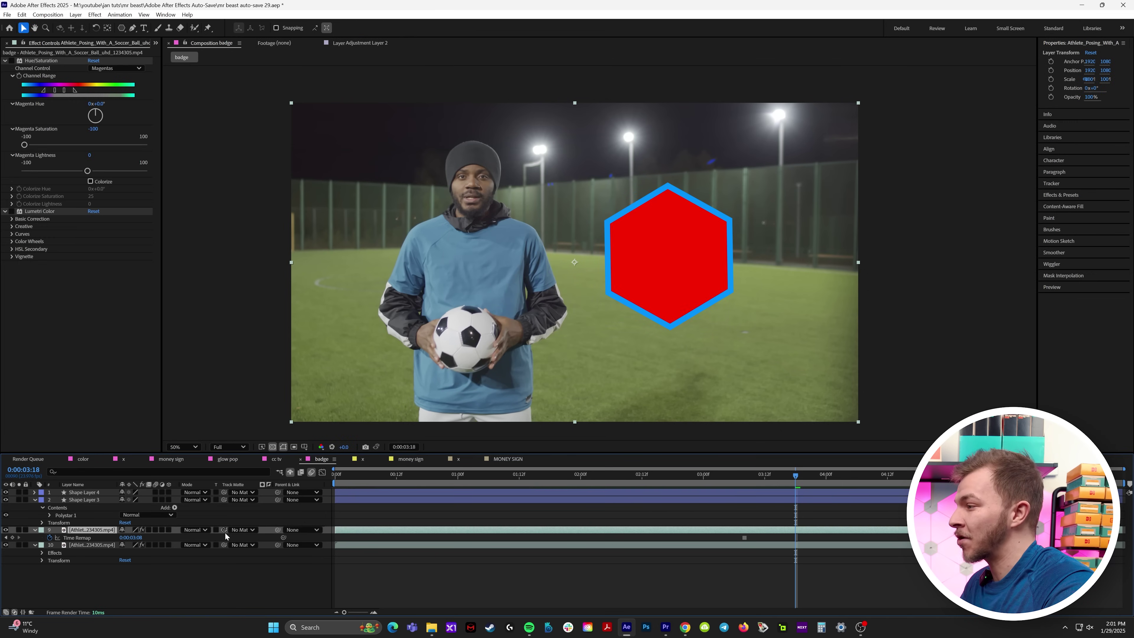
pyautogui.moveTo(225, 533); pyautogui.dragTo(227, 521)
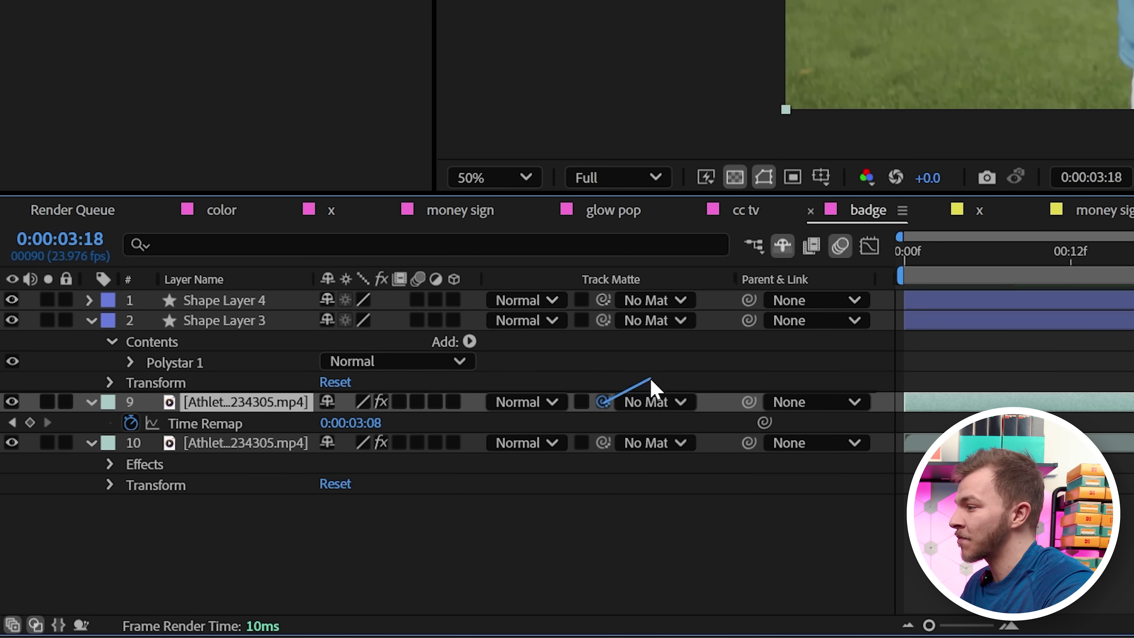
pyautogui.moveTo(651, 380); pyautogui.dragTo(244, 330)
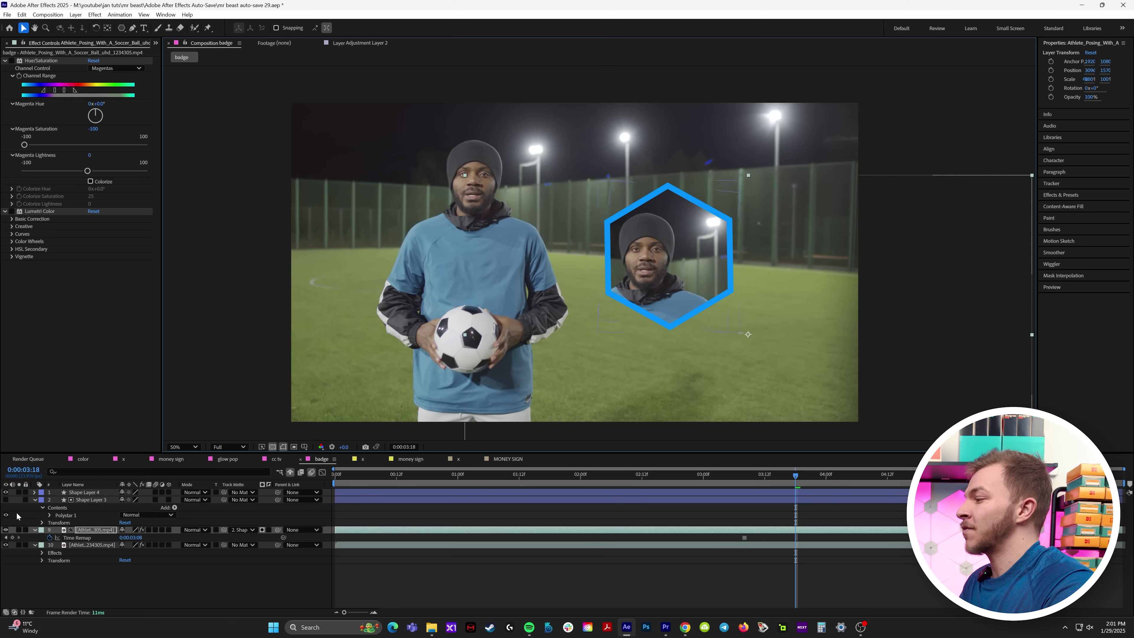
# Hide the original footage, centre the frozen player's face inside the hexagon, and thin the blue outline to 33 px
pyautogui.click(6, 545)
pyautogui.moveTo(633, 280); pyautogui.dragTo(682, 282)
pyautogui.click(80, 493)
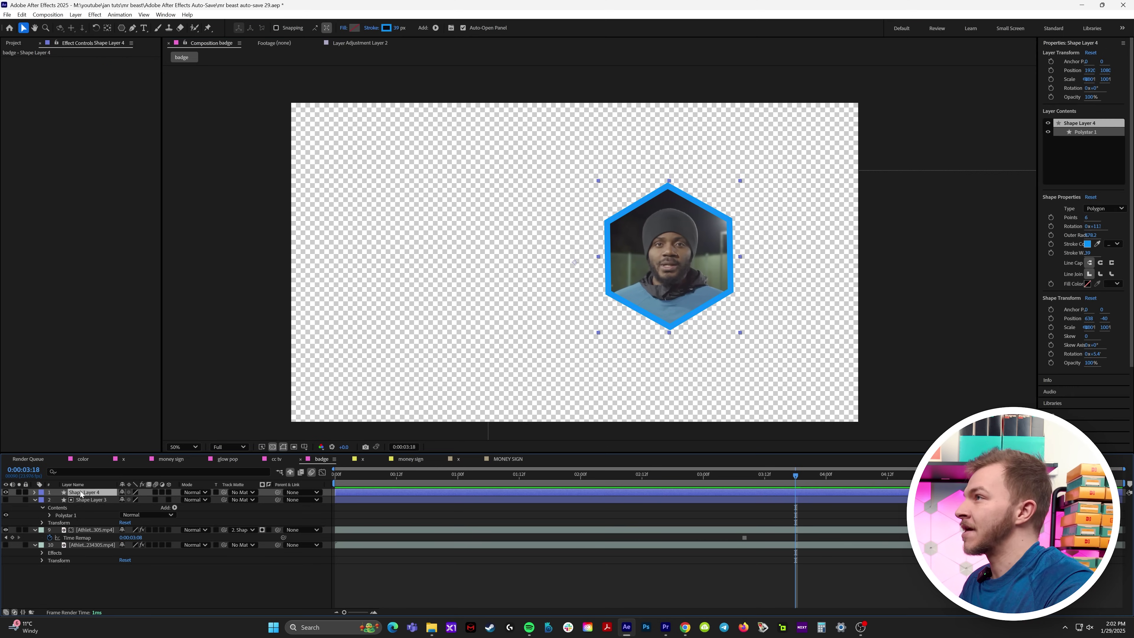
pyautogui.moveTo(395, 31); pyautogui.dragTo(390, 32)
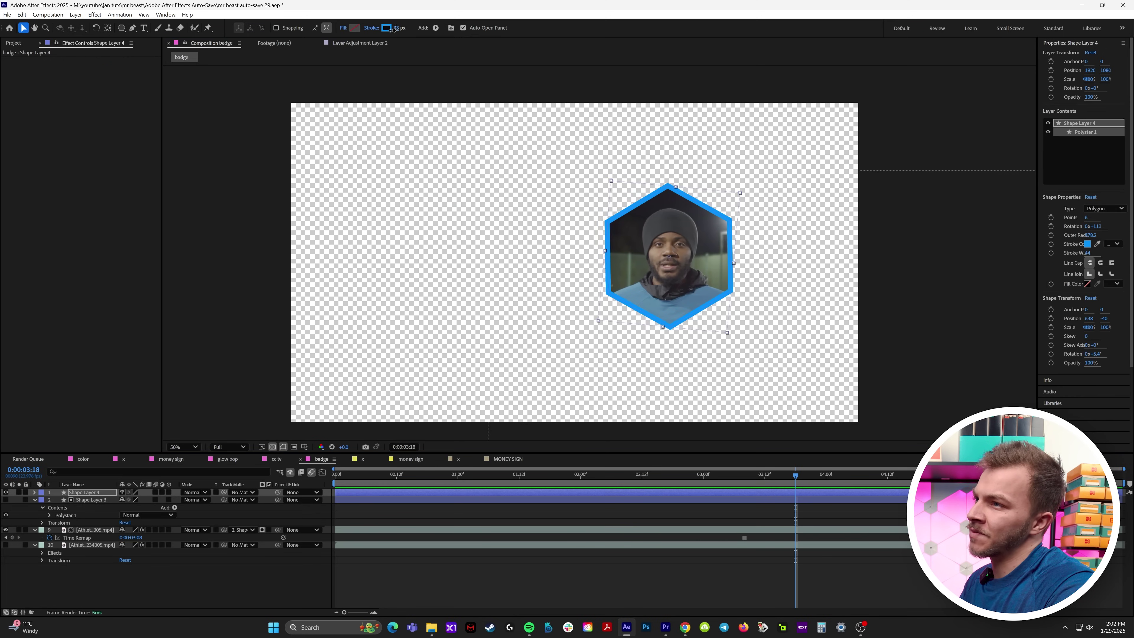
# Try moving the matte hexagon, Shape Layer 3, upward on its own and undo the move
pyautogui.scroll(1, 803, 212)
pyautogui.moveTo(803, 241); pyautogui.dragTo(689, 228)
pyautogui.moveTo(277, 499); pyautogui.dragTo(277, 502)
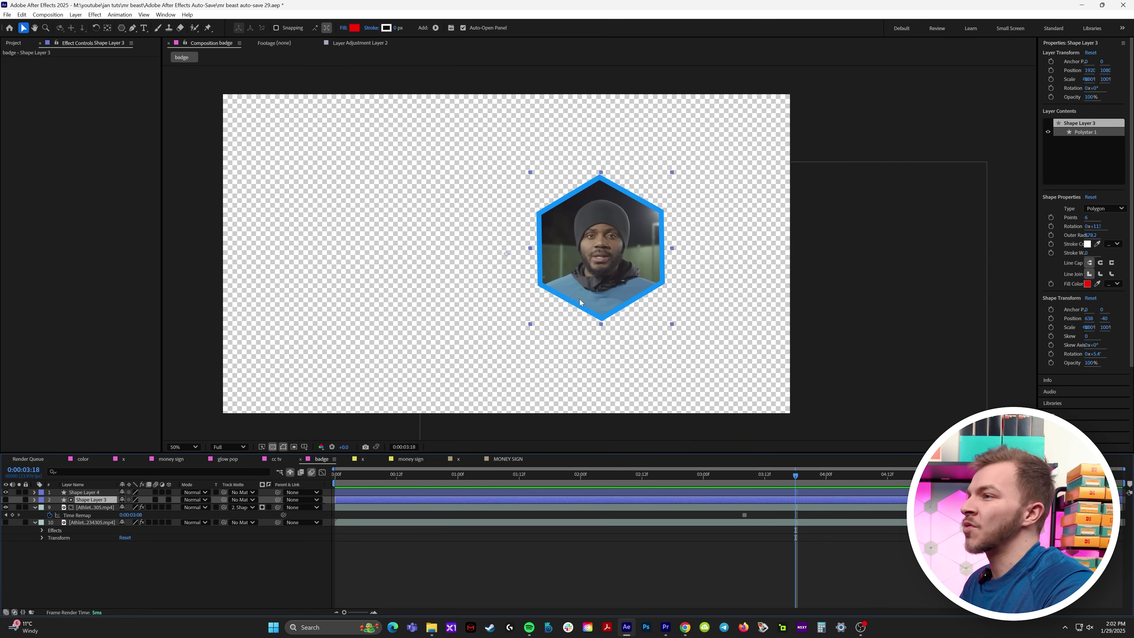
pyautogui.moveTo(579, 303); pyautogui.dragTo(581, 257)
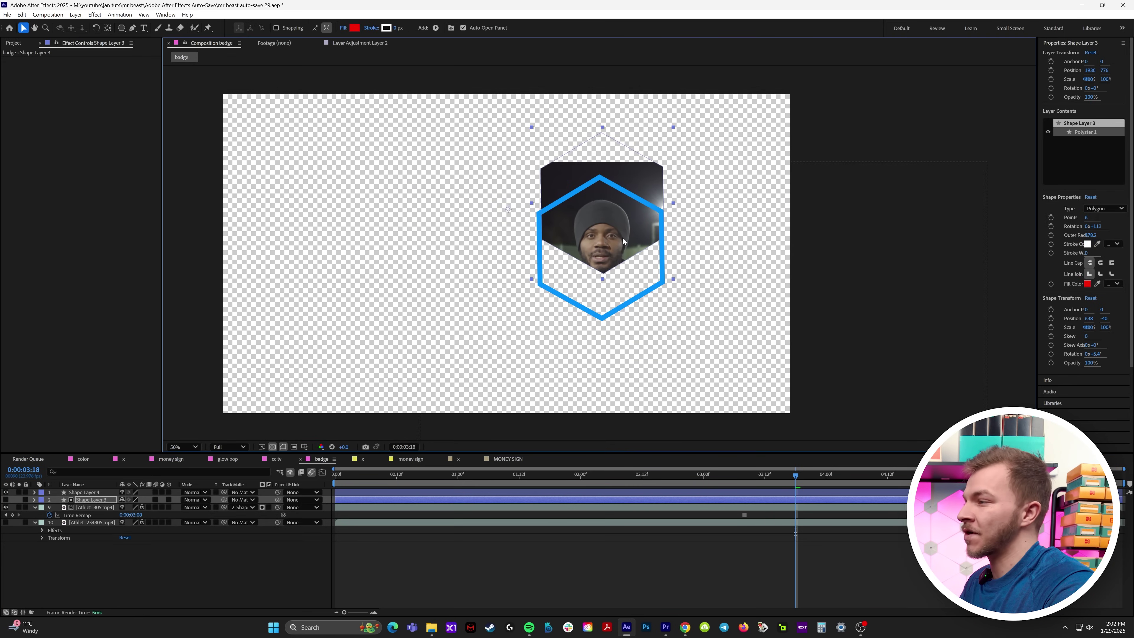
pyautogui.hotkey('ctrl', 'z')
# Add a null object at the top of the layer stack and parent both hexagon layers and the frozen footage to it
pyautogui.hotkey('ctrl', 'alt', 'shift', 'y')
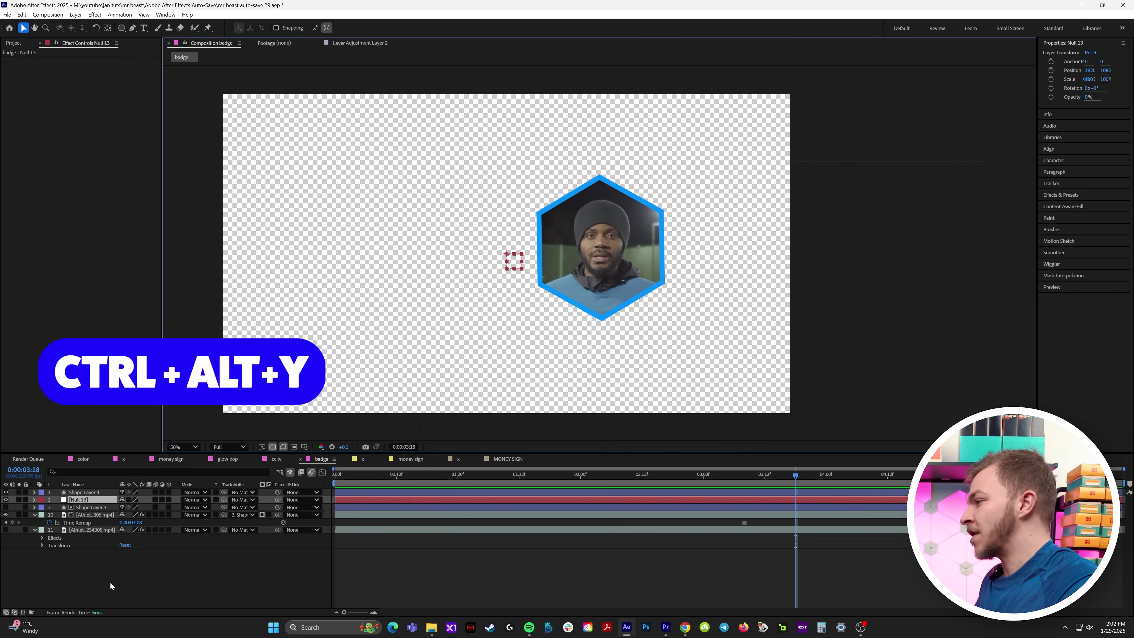
pyautogui.moveTo(83, 499); pyautogui.dragTo(83, 491)
pyautogui.click(84, 500)
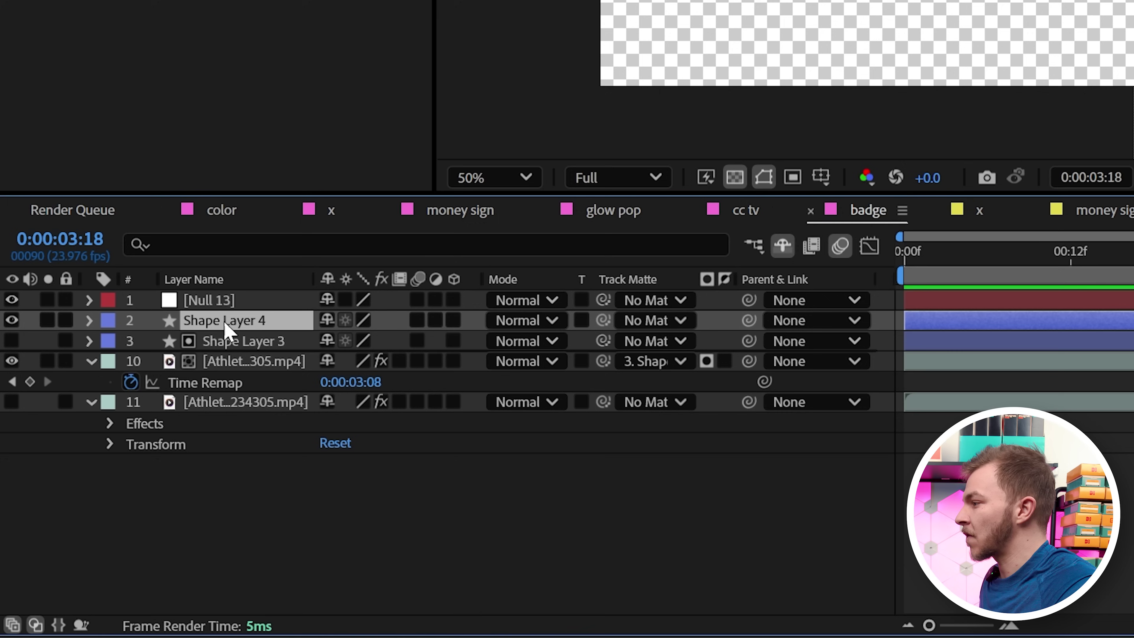
pyautogui.keyDown('shift'); pyautogui.click(241, 368); pyautogui.keyUp('shift')
pyautogui.moveTo(749, 361); pyautogui.dragTo(241, 302)
# Use the null to reposition the hexagon badge lower beside the player and scale it to 130%
pyautogui.click(236, 301)
pyautogui.moveTo(508, 257); pyautogui.dragTo(312, 300)
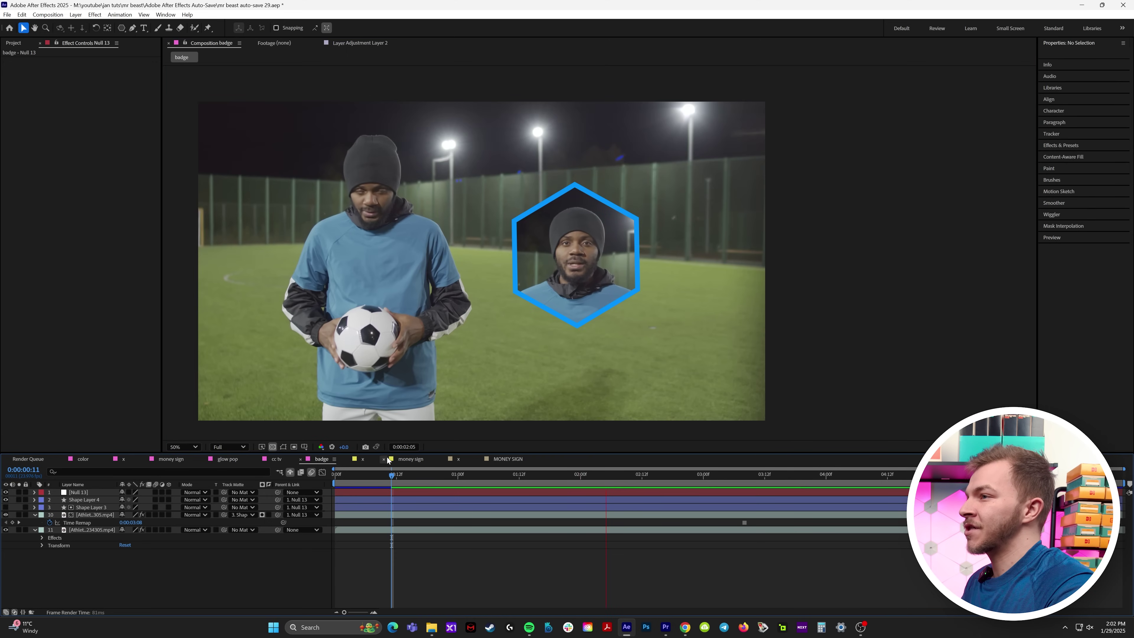
pyautogui.click(89, 492)
pyautogui.moveTo(495, 273); pyautogui.dragTo(527, 333)
pyautogui.press('s')
pyautogui.moveTo(135, 500); pyautogui.dragTo(147, 501)
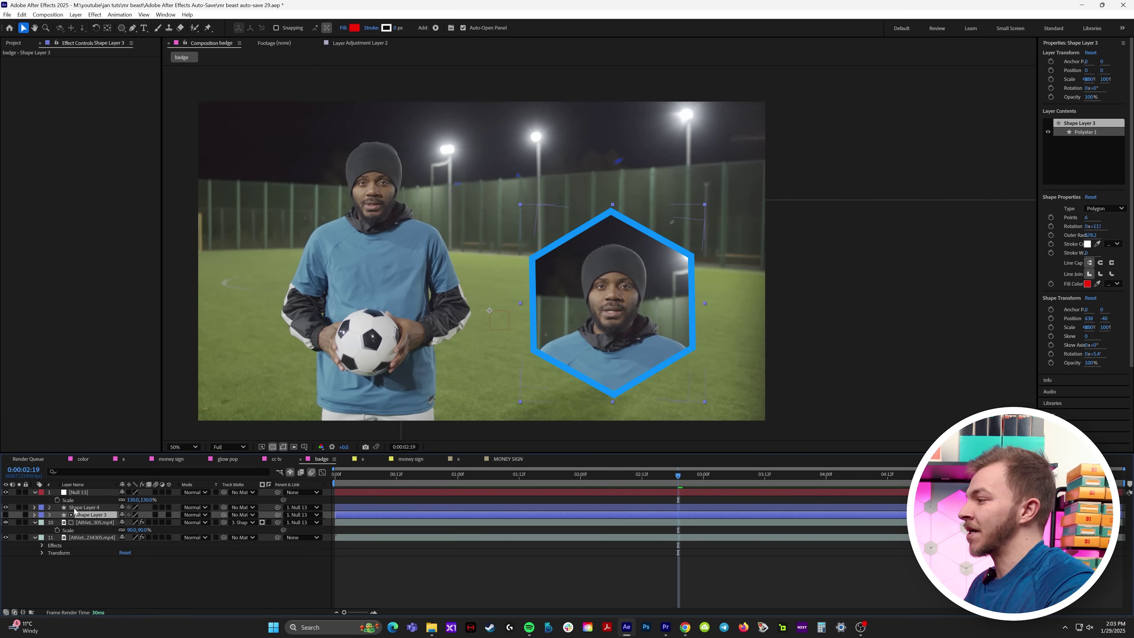
# Apply Bevel Alpha to the blue hexagon outline layer and set its edge thickness to 14.40
pyautogui.click(75, 508)
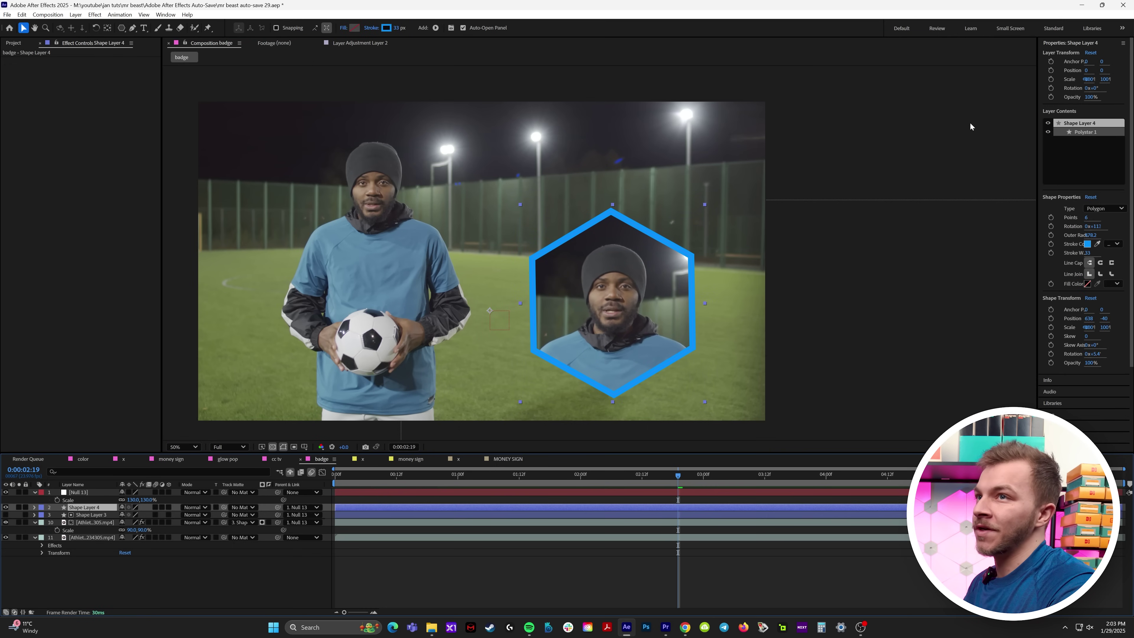
pyautogui.scroll(-8, 1083, 224)
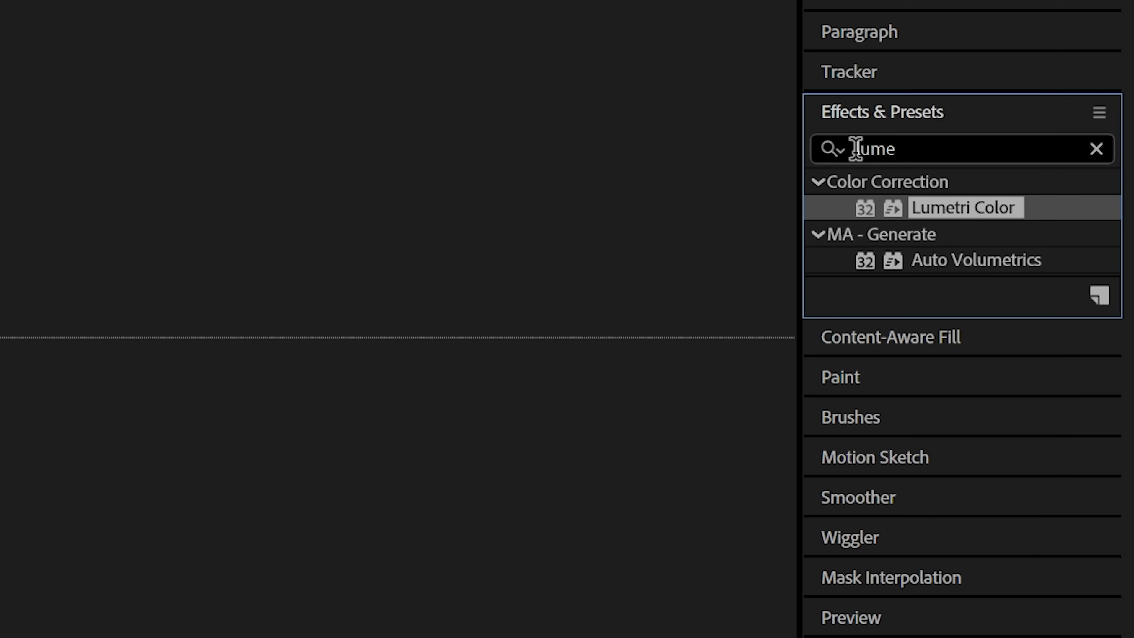
pyautogui.moveTo(1072, 146); pyautogui.dragTo(1061, 145)
pyautogui.moveTo(883, 147); pyautogui.dragTo(589, 154)
pyautogui.write('evel al')
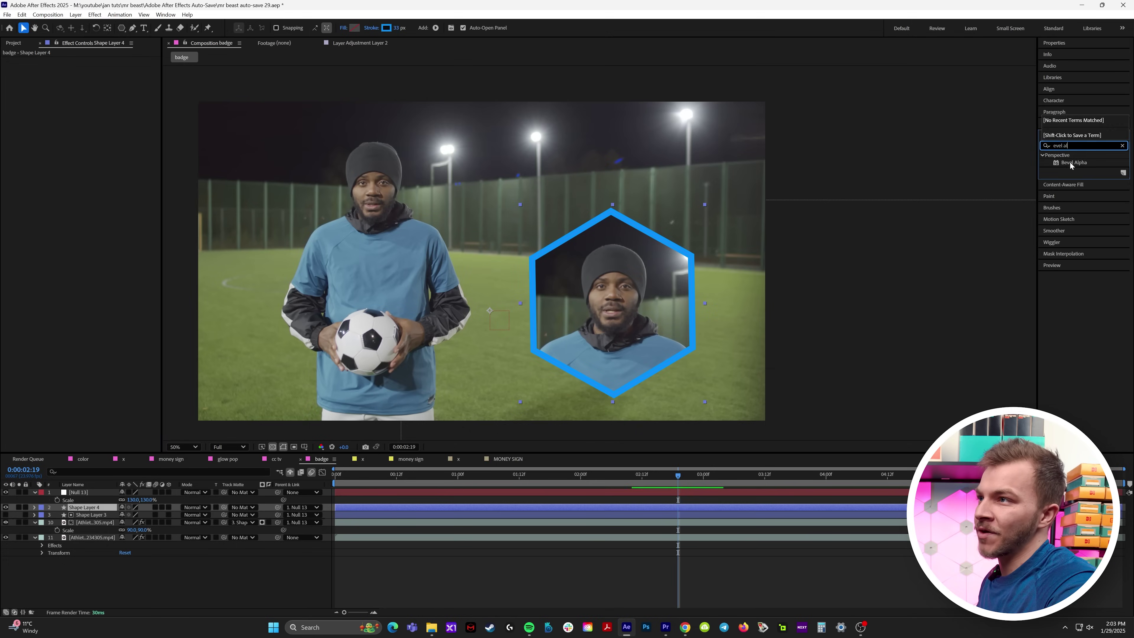
pyautogui.doubleClick(1071, 164)
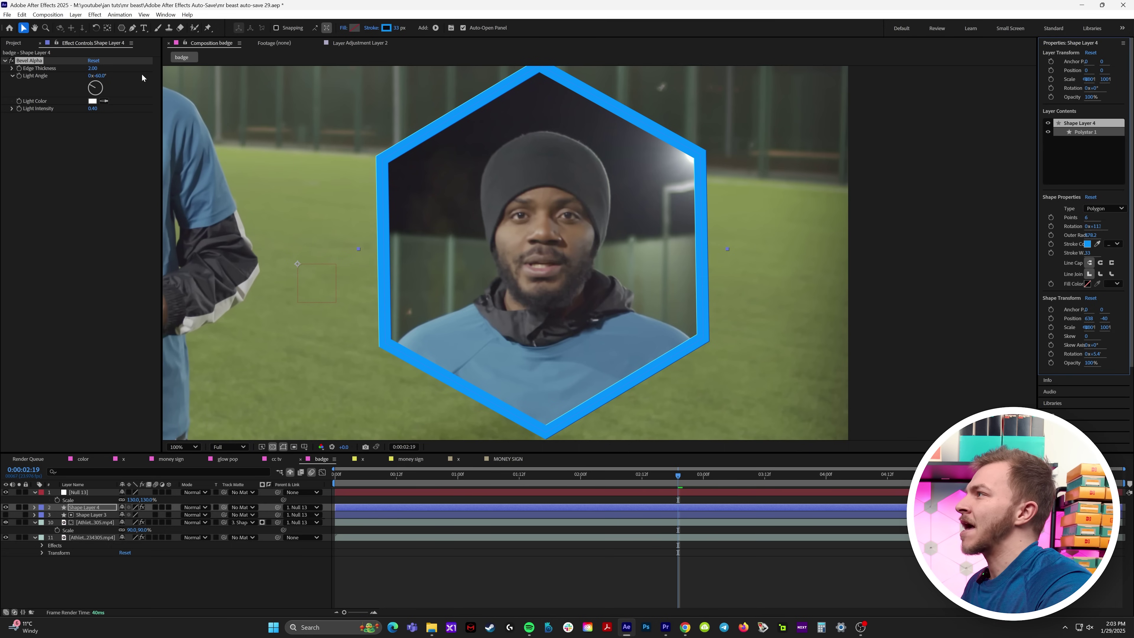
pyautogui.moveTo(92, 72)
pyautogui.mouseDown()
pyautogui.moveTo(175, 82)
pyautogui.moveTo(174, 96)
pyautogui.mouseUp()
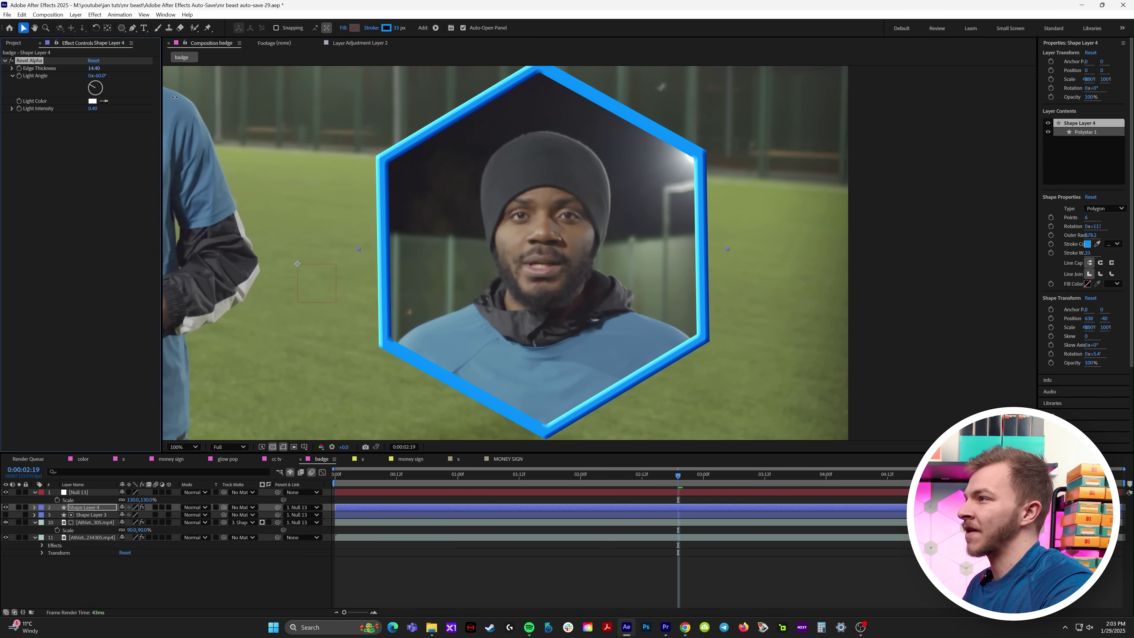
# Refine the blue outline's Bevel Alpha to an edge thickness of 12.50 and add a Glow effect with a radius of 94
pyautogui.scroll(-1, 535, 305)
pyautogui.scroll(1, 573, 315)
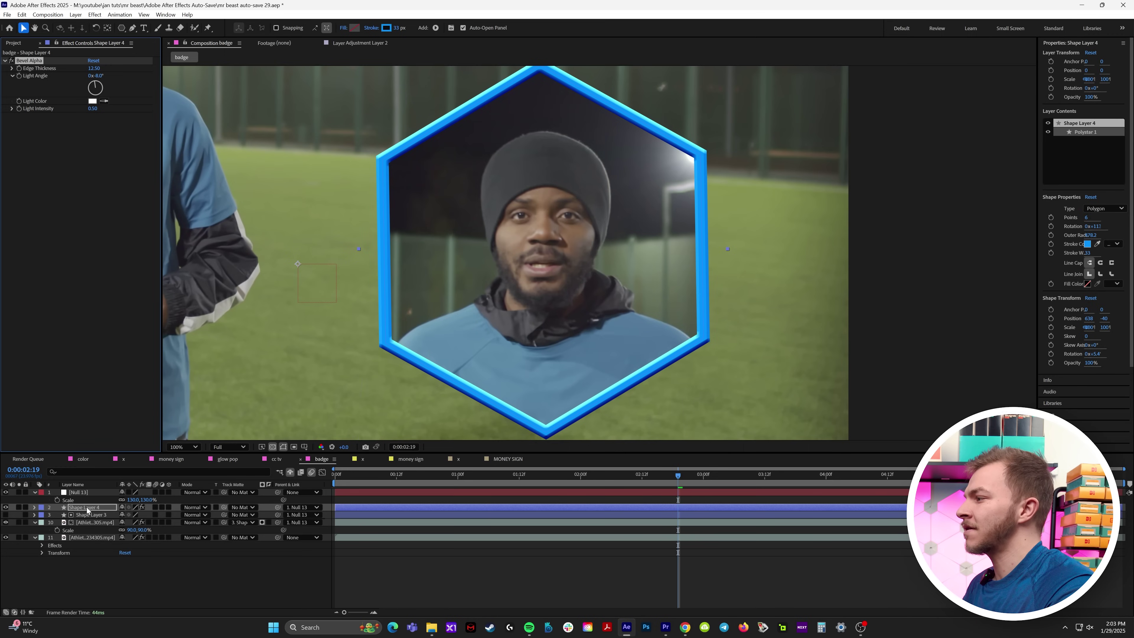
pyautogui.scroll(-3, 1070, 369)
pyautogui.click(1069, 357)
pyautogui.click(1057, 146)
pyautogui.click(1081, 144)
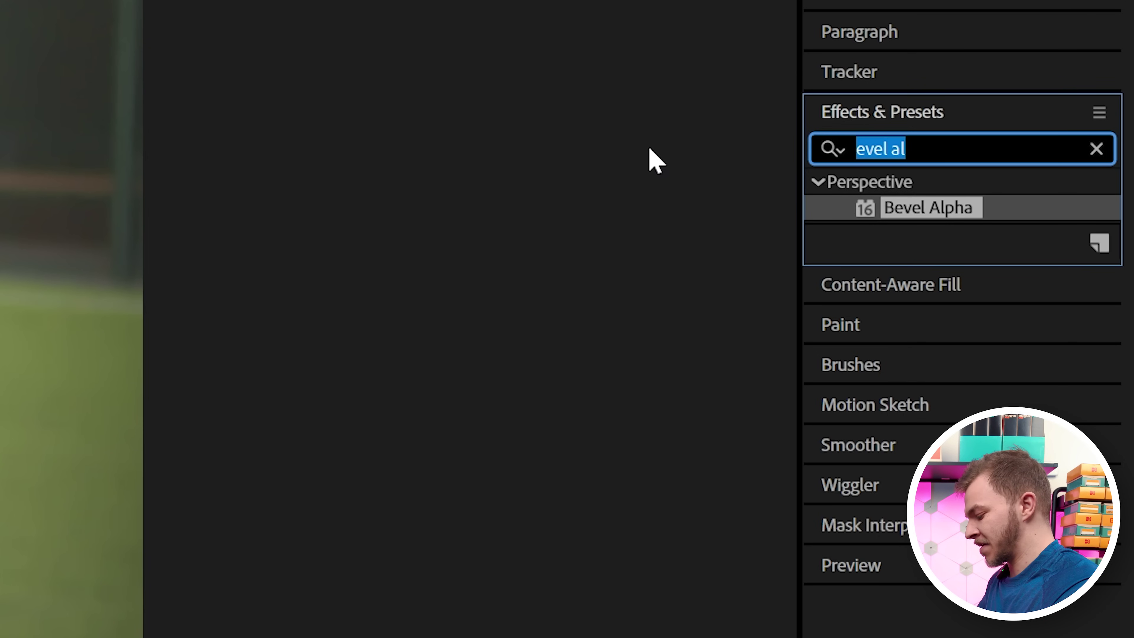
pyautogui.write('glow')
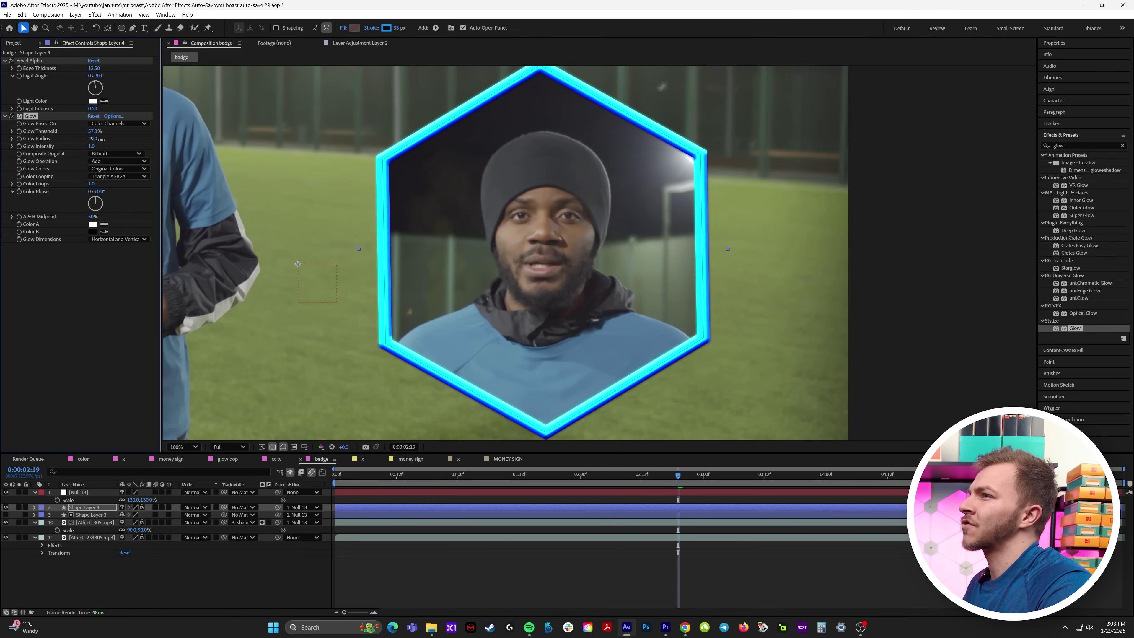
pyautogui.moveTo(134, 141); pyautogui.dragTo(103, 146)
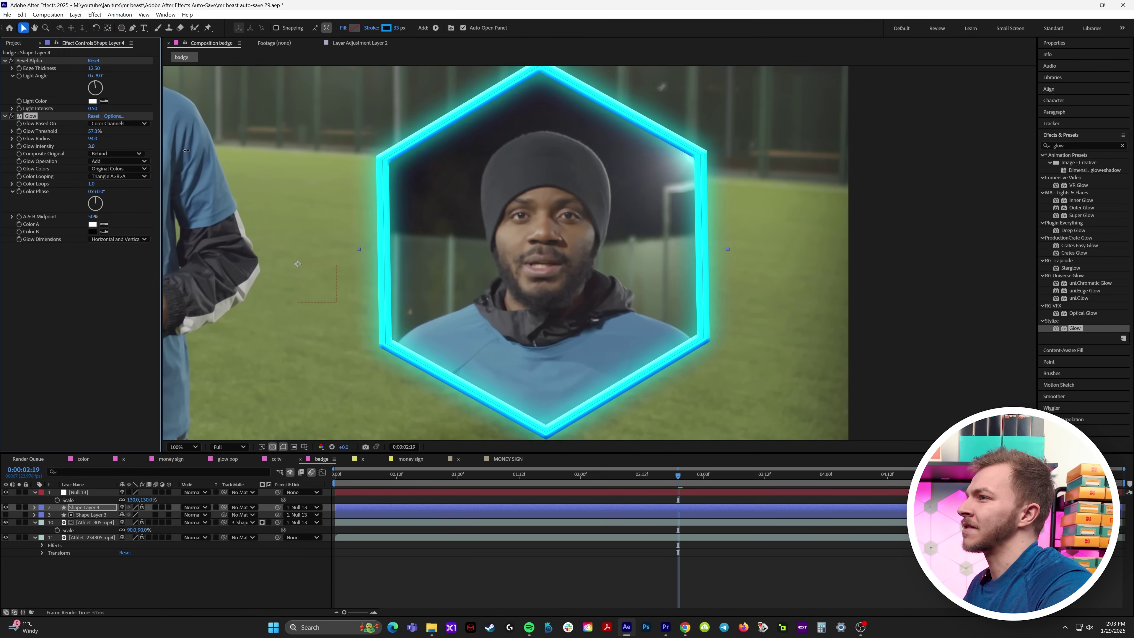
# Add the number 345 as white FatFrank Heavy text inside the badge, over the player's chest near the lower border
pyautogui.press(',')
pyautogui.moveTo(447, 225)
pyautogui.mouseDown()
pyautogui.moveTo(476, 231)
pyautogui.moveTo(448, 232)
pyautogui.mouseUp()
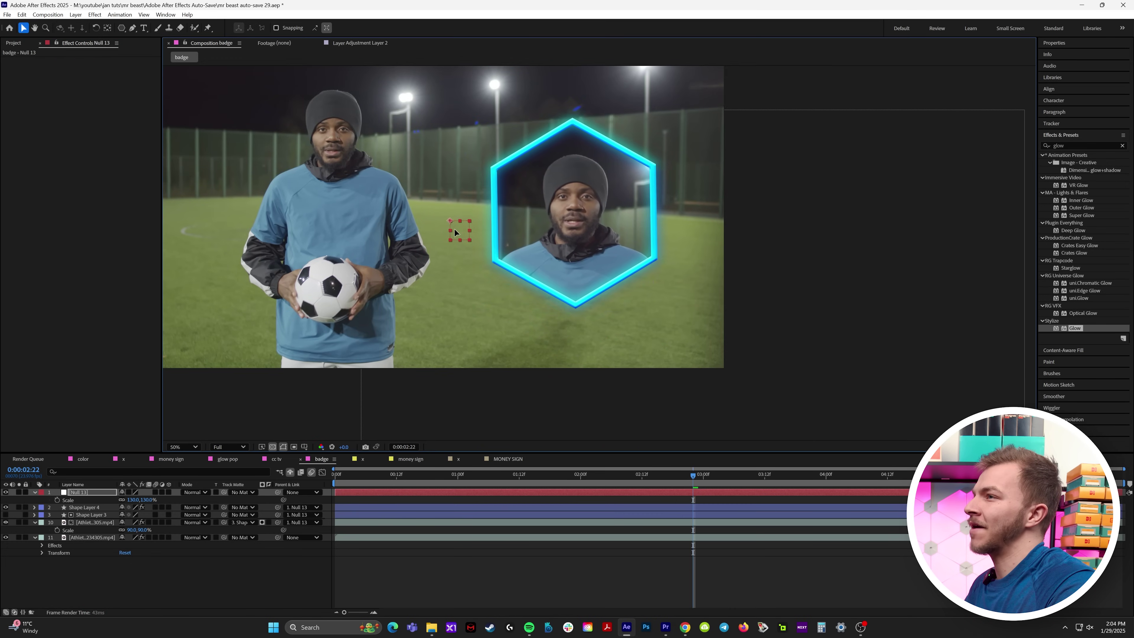
pyautogui.scroll(1, 620, 219)
pyautogui.moveTo(622, 216); pyautogui.dragTo(614, 275)
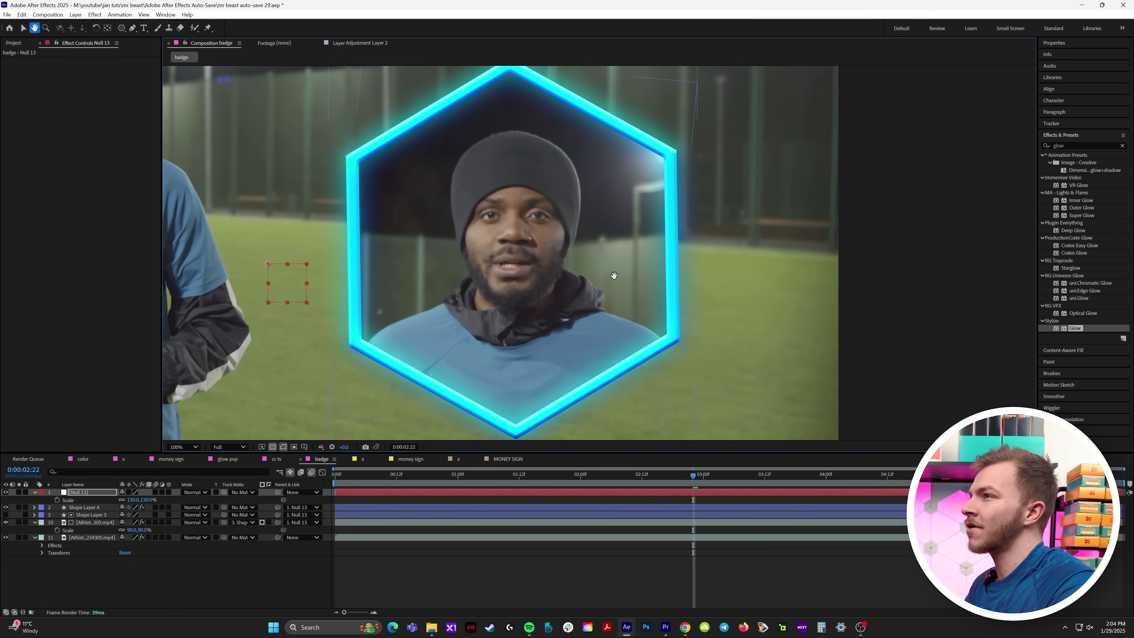
pyautogui.click(142, 30)
pyautogui.click(440, 293)
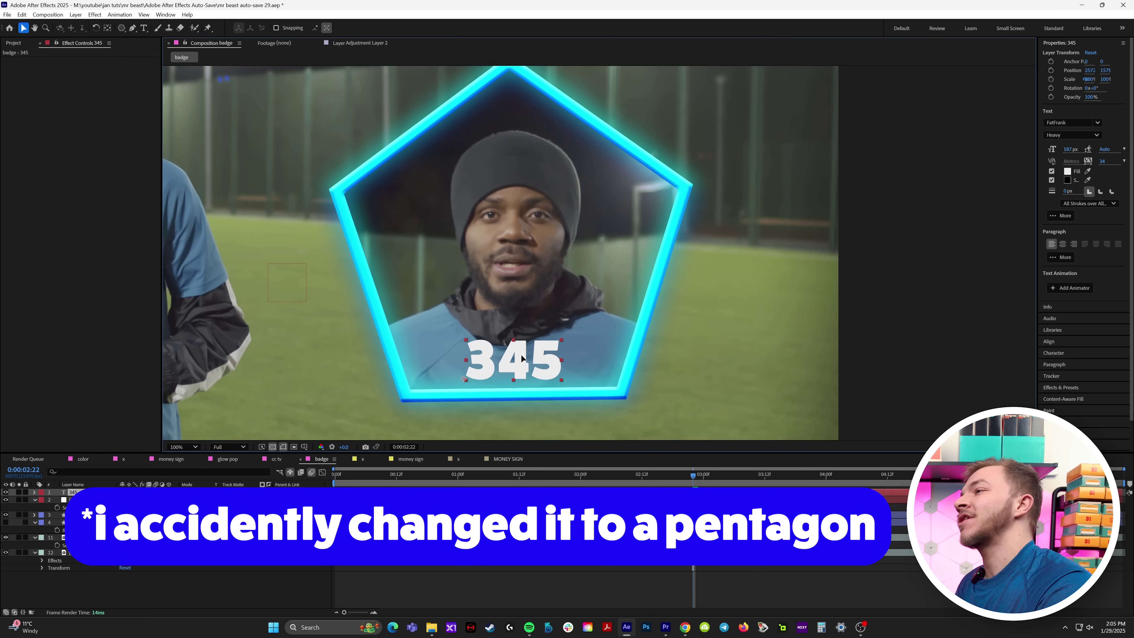
pyautogui.click(552, 279)
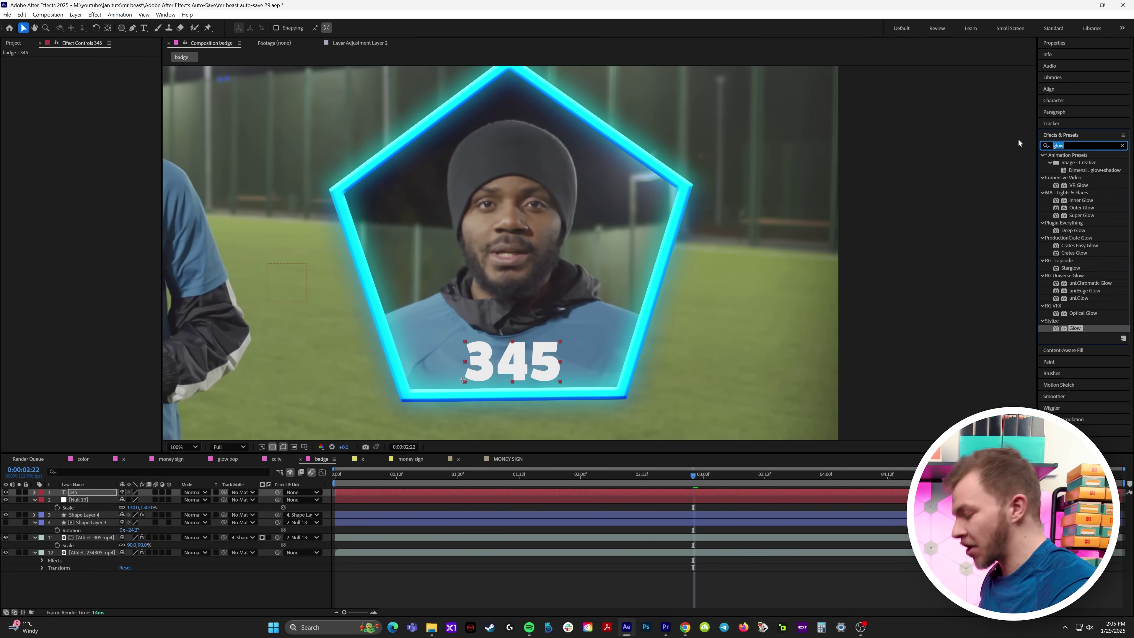
# Apply Glow (radius 76, intensity 0.8) and Venetian Blinds (17% completion, 90° direction, width 6) to the 345 text
pyautogui.doubleClick(1077, 328)
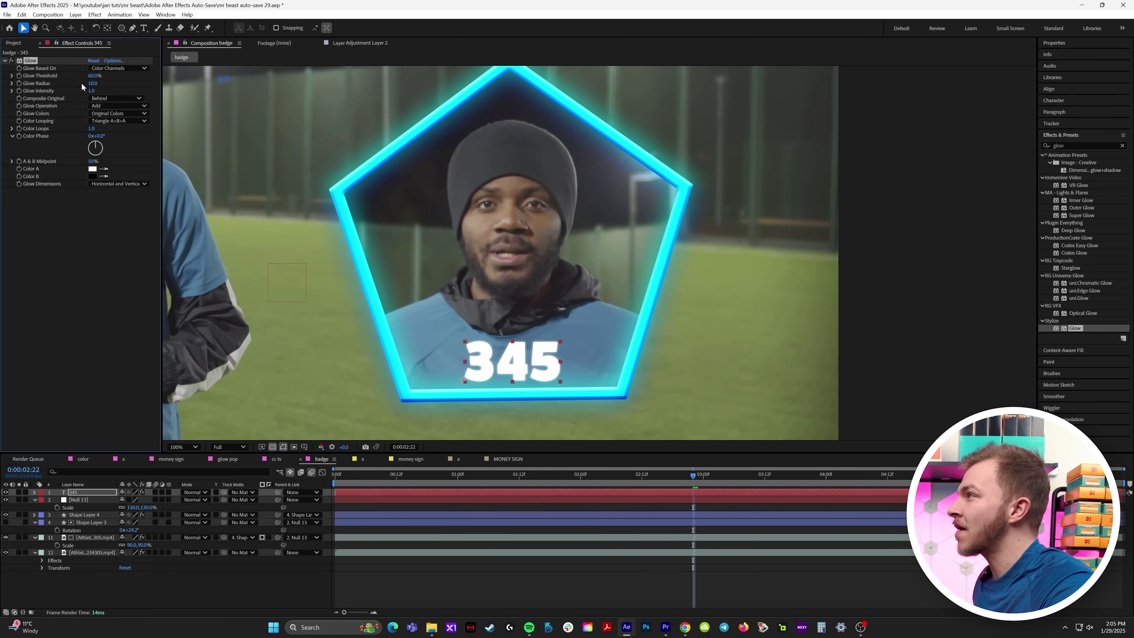
pyautogui.click(1081, 145)
pyautogui.write('vene')
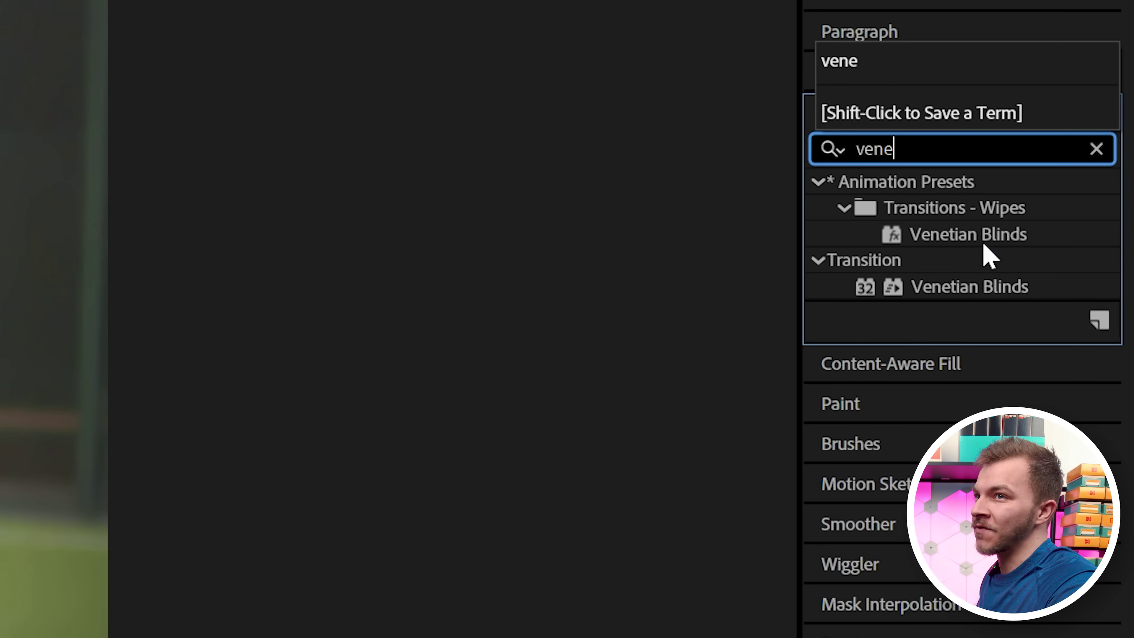
pyautogui.click(981, 241)
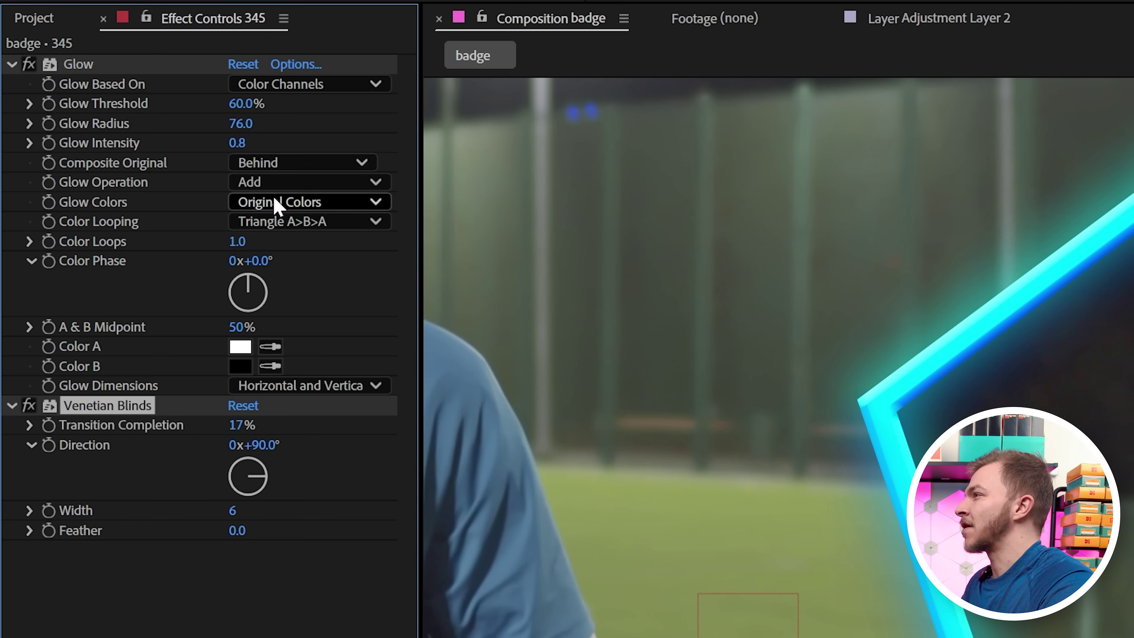
# Switch the 345 text's glow to A & B Colors and set Color B to bright cyan
pyautogui.click(274, 205)
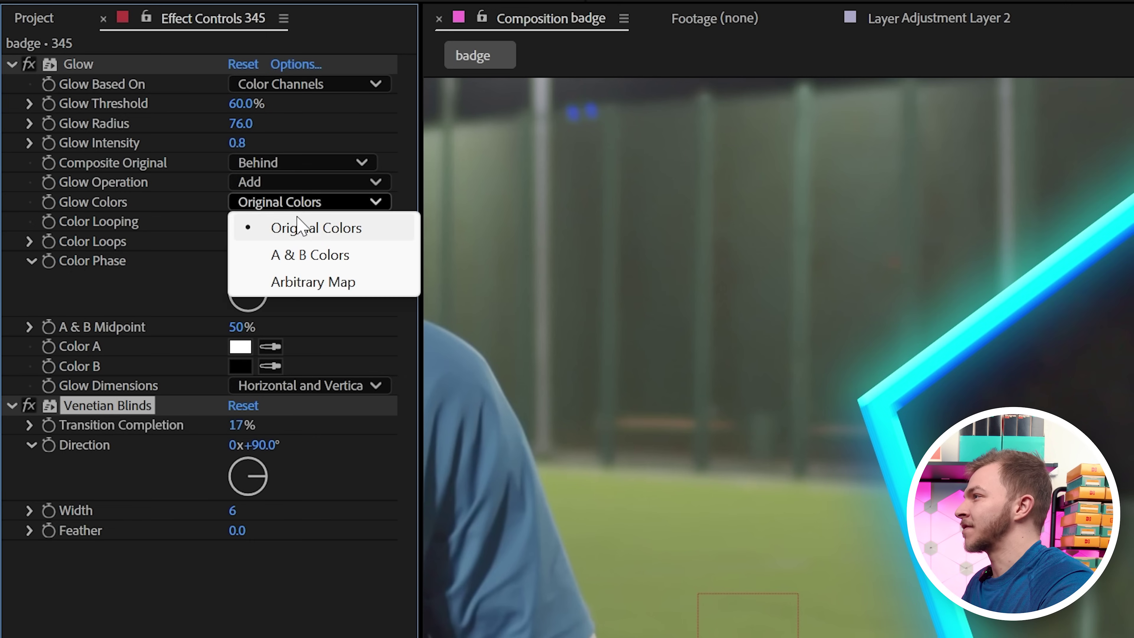
pyautogui.click(329, 257)
pyautogui.click(240, 365)
pyautogui.click(590, 313)
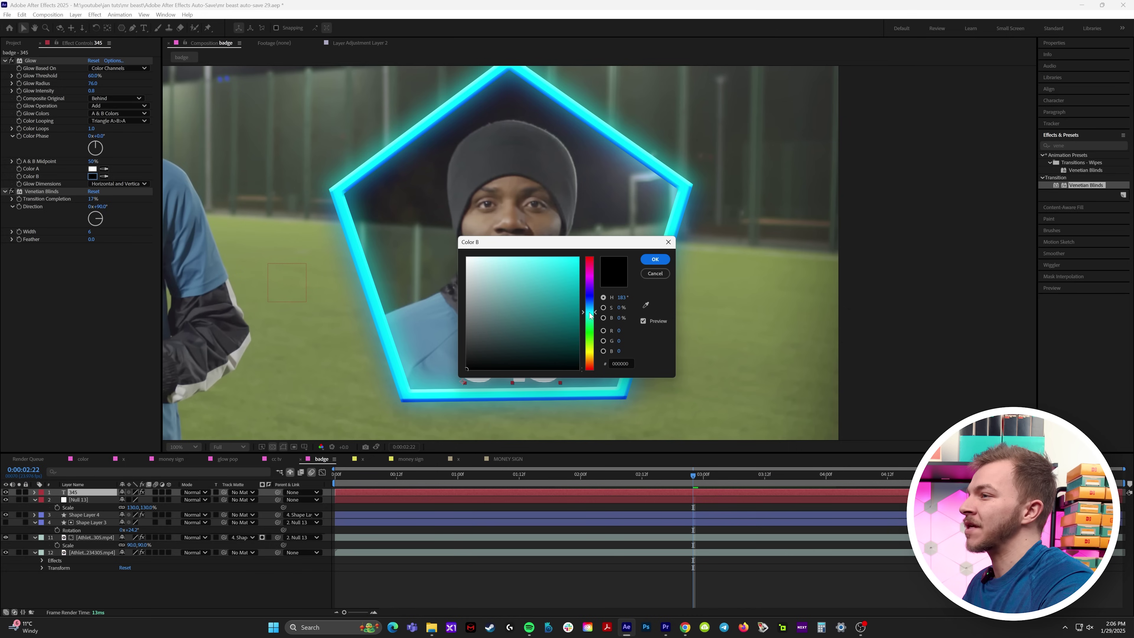
pyautogui.moveTo(588, 236); pyautogui.dragTo(745, 224)
pyautogui.click(812, 248)
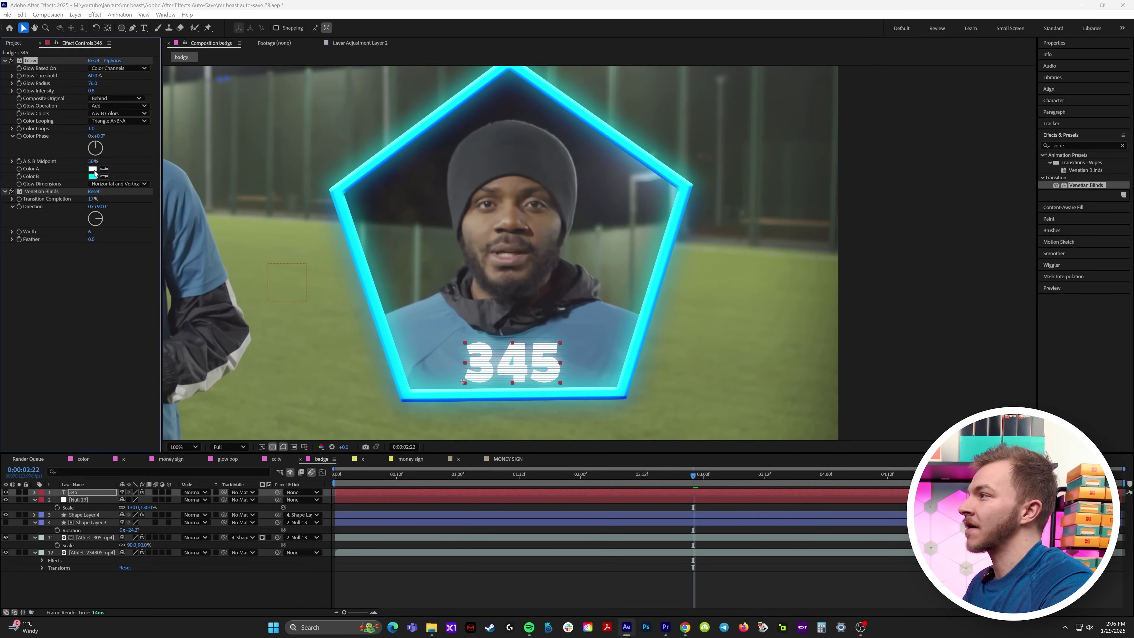
# Set Color A of the 345 text's glow to saturated blue, 0065F4
pyautogui.click(93, 170)
pyautogui.moveTo(591, 242); pyautogui.dragTo(790, 232)
pyautogui.click(788, 292)
pyautogui.moveTo(759, 268); pyautogui.dragTo(796, 252)
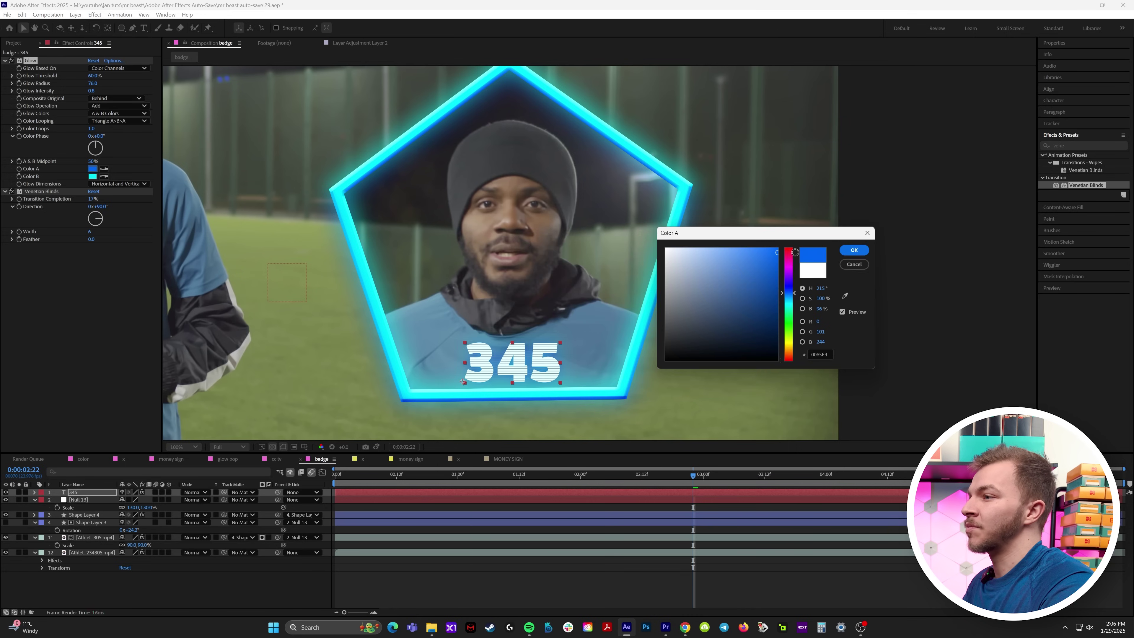
pyautogui.click(848, 252)
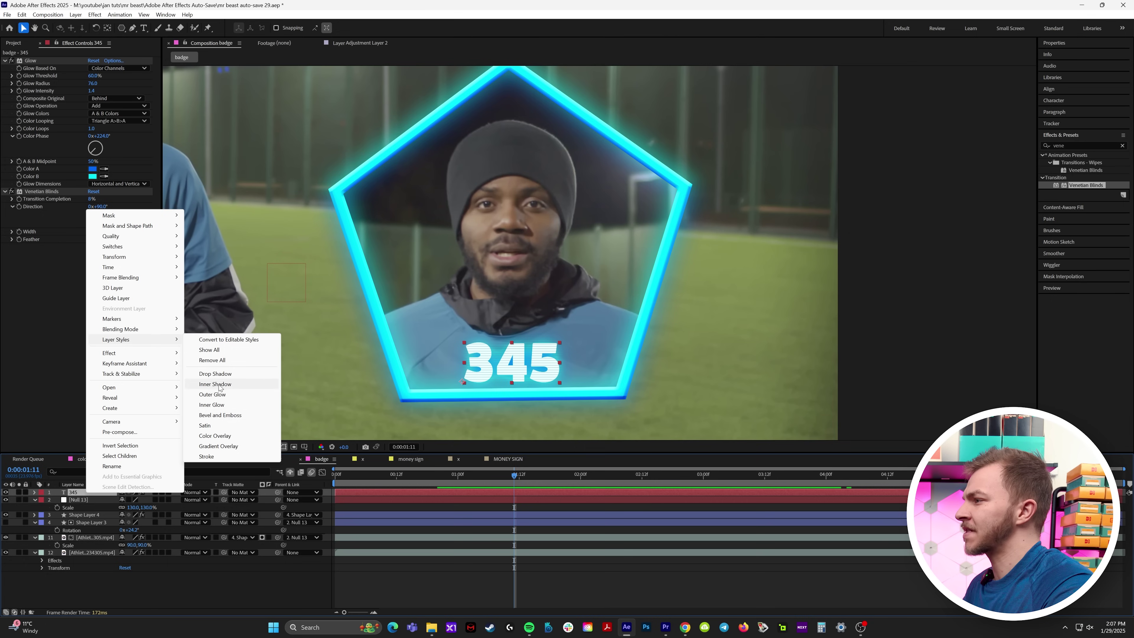
# Add a Drop Shadow layer style to the 345 text and inspect the shadow on the numerals up close
pyautogui.click(215, 374)
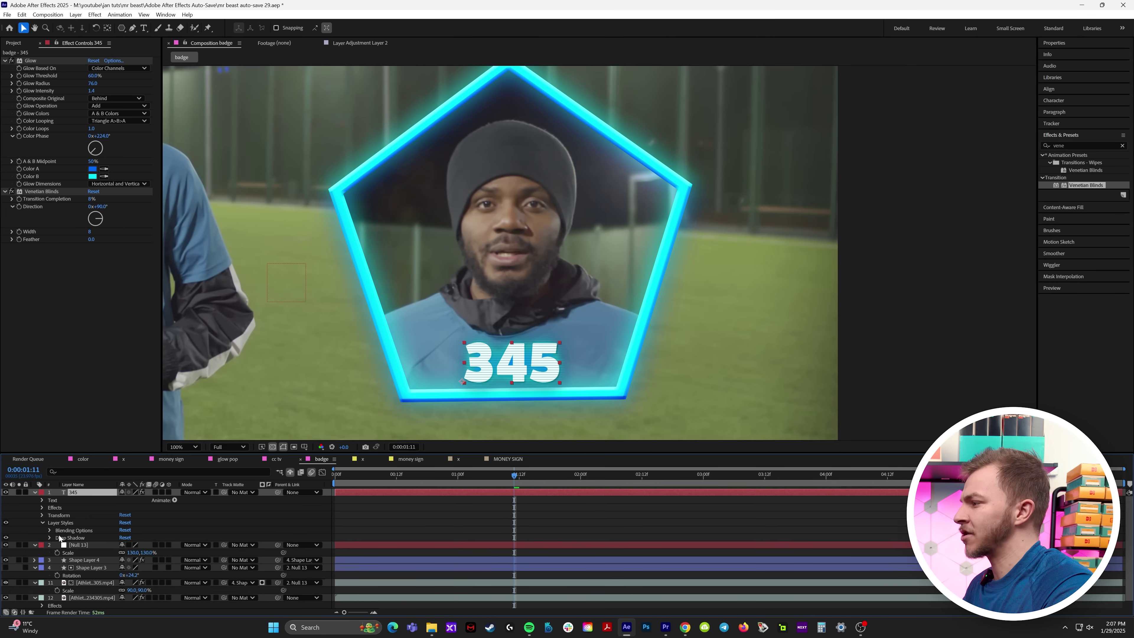
pyautogui.click(49, 538)
pyautogui.scroll(-2, 134, 536)
pyautogui.scroll(4, 518, 339)
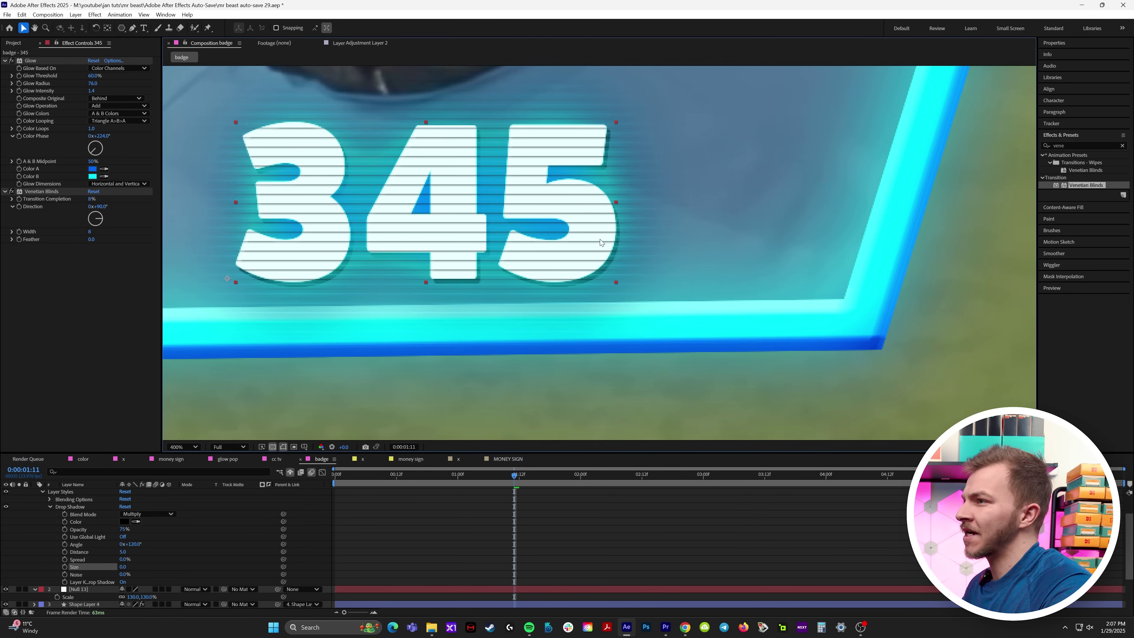
pyautogui.scroll(-4, 611, 265)
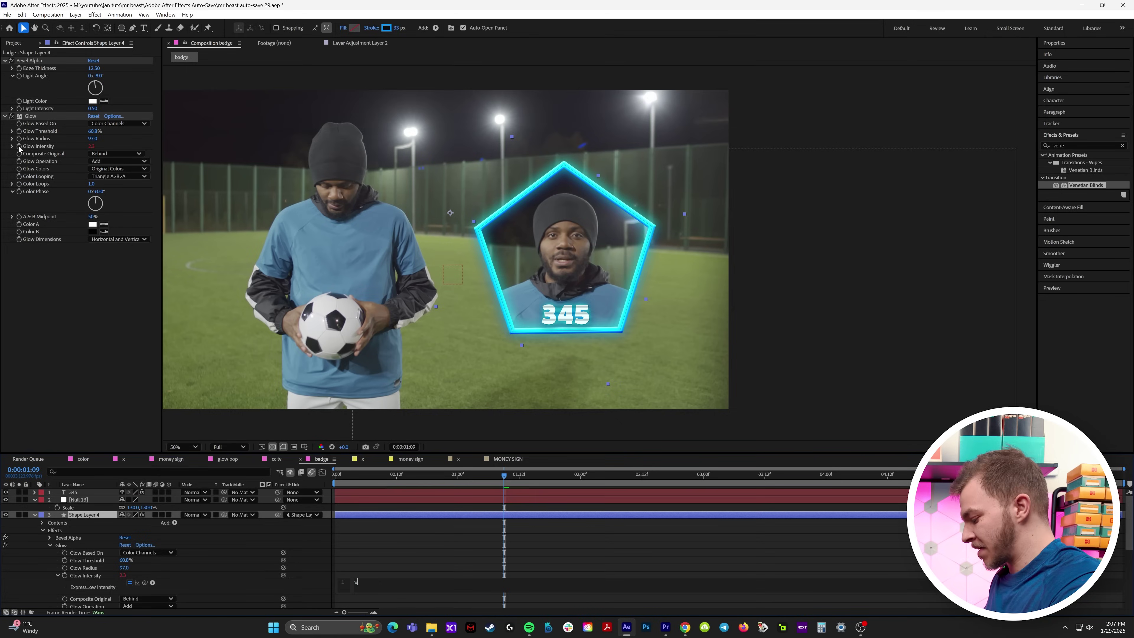
# Add the expression wiggle(10,.5) to the outline layer's Glow Intensity and preview the flicker
pyautogui.write('iggle(10,.')
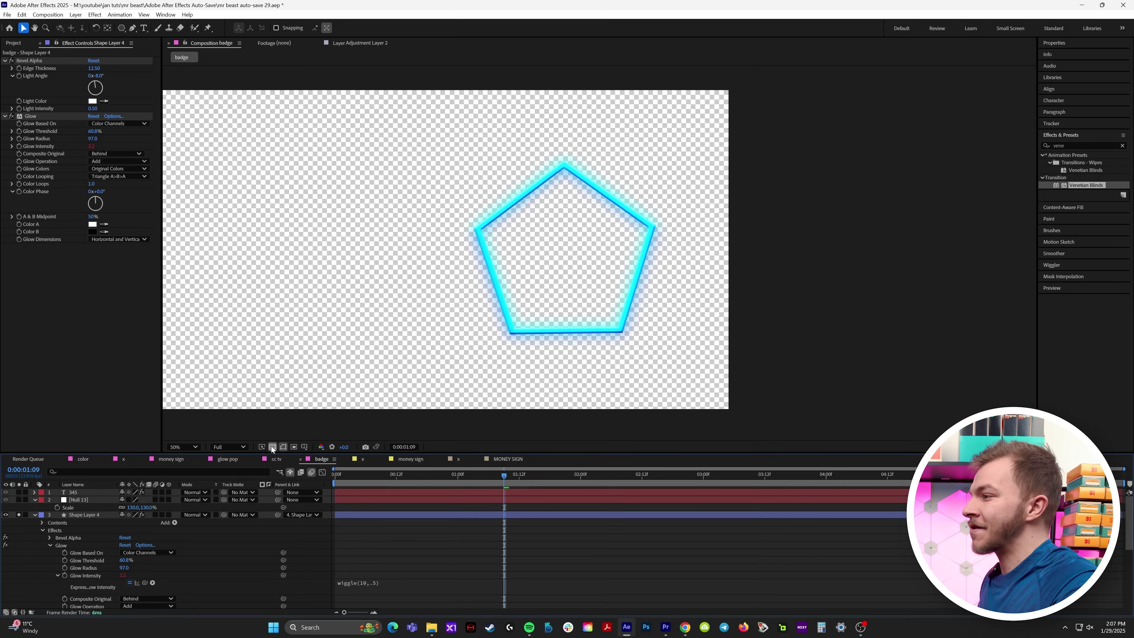
pyautogui.click(272, 446)
pyautogui.click(406, 475)
pyautogui.press('space')
pyautogui.scroll(1, 599, 252)
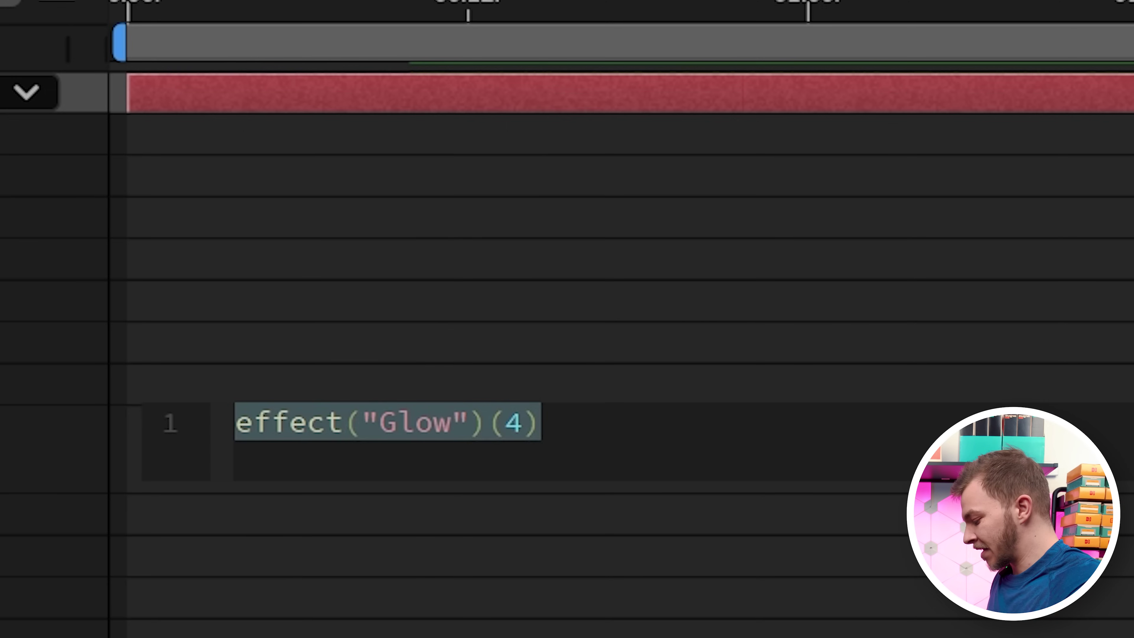
# Add a wiggle expression to the 345 text's Glow Intensity with frequency 4 and amplitude .5
pyautogui.write('wigle(10,.5')
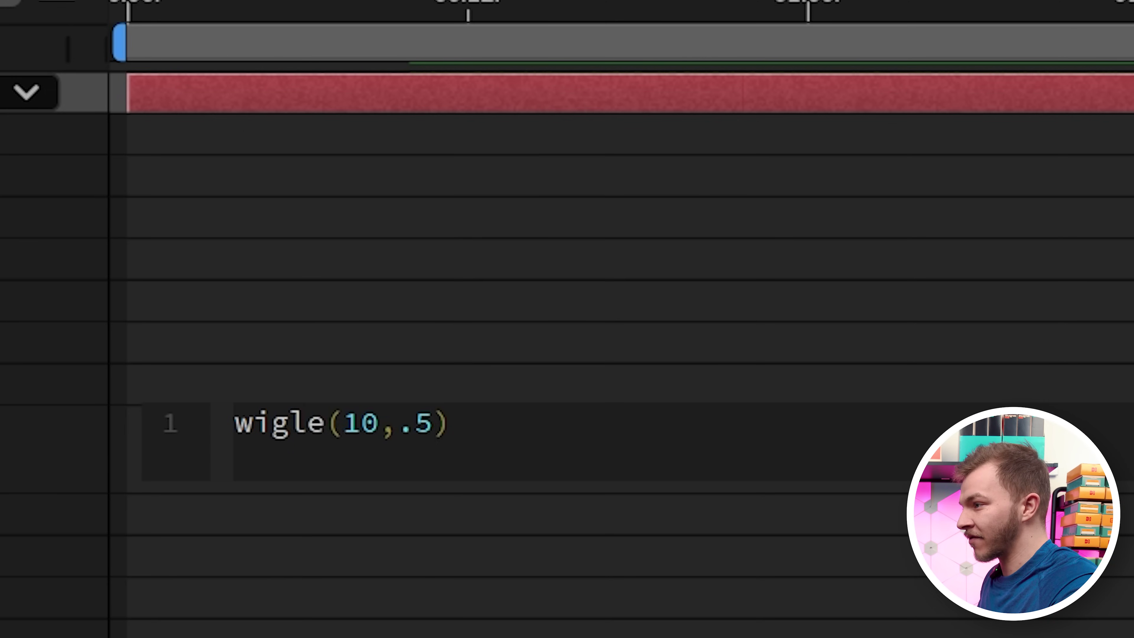
pyautogui.click(367, 431)
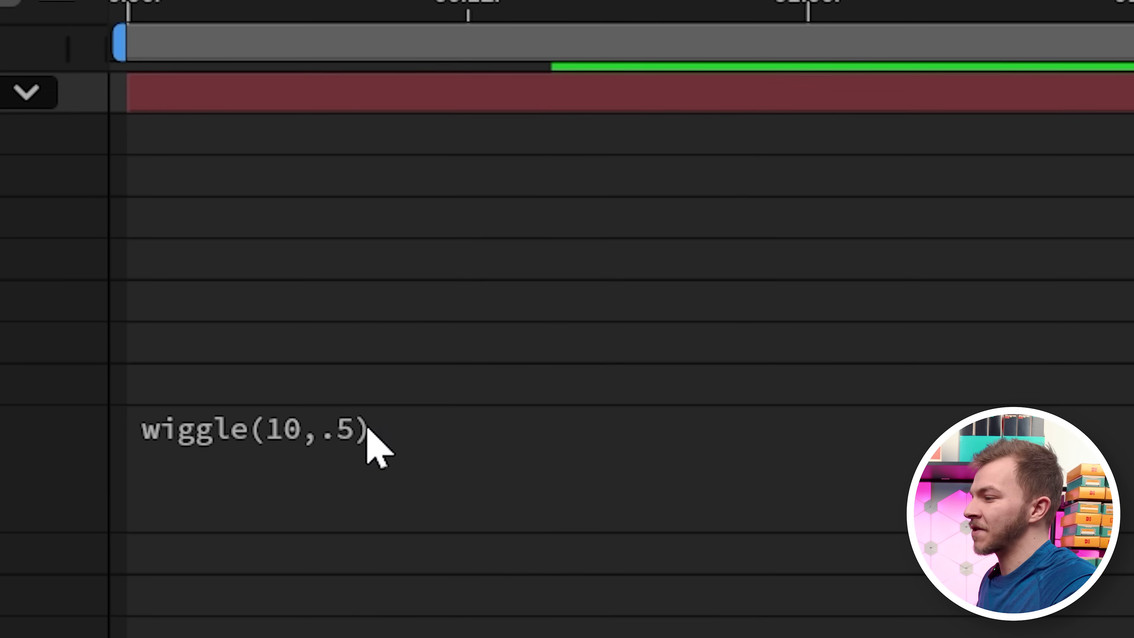
pyautogui.click(332, 429)
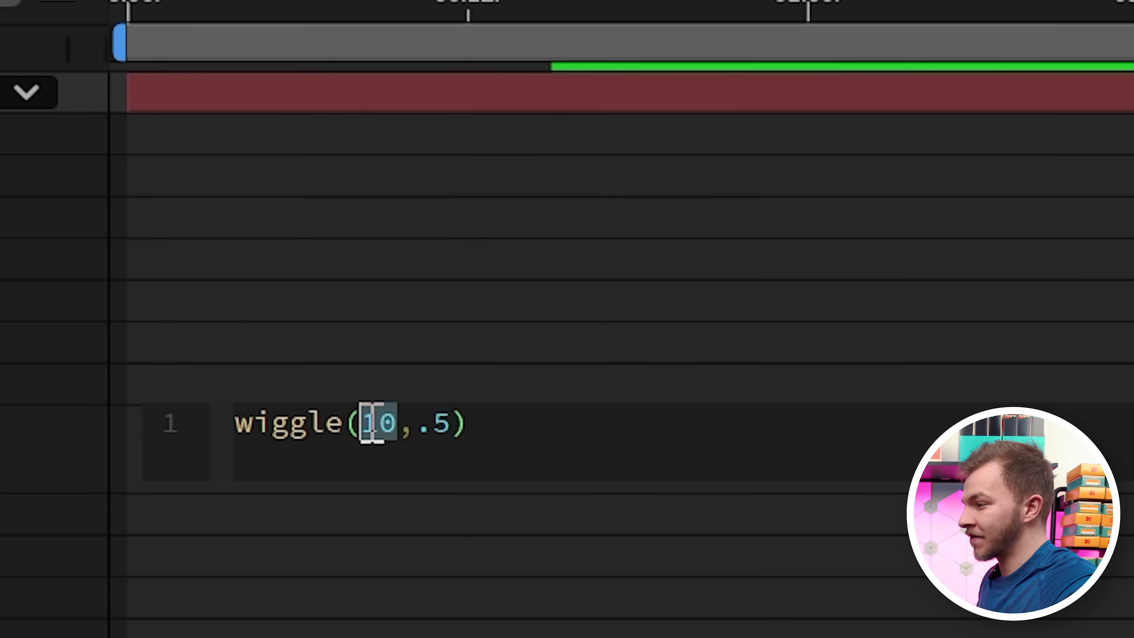
pyautogui.write('4')
pyautogui.click(552, 249)
pyautogui.click(670, 22)
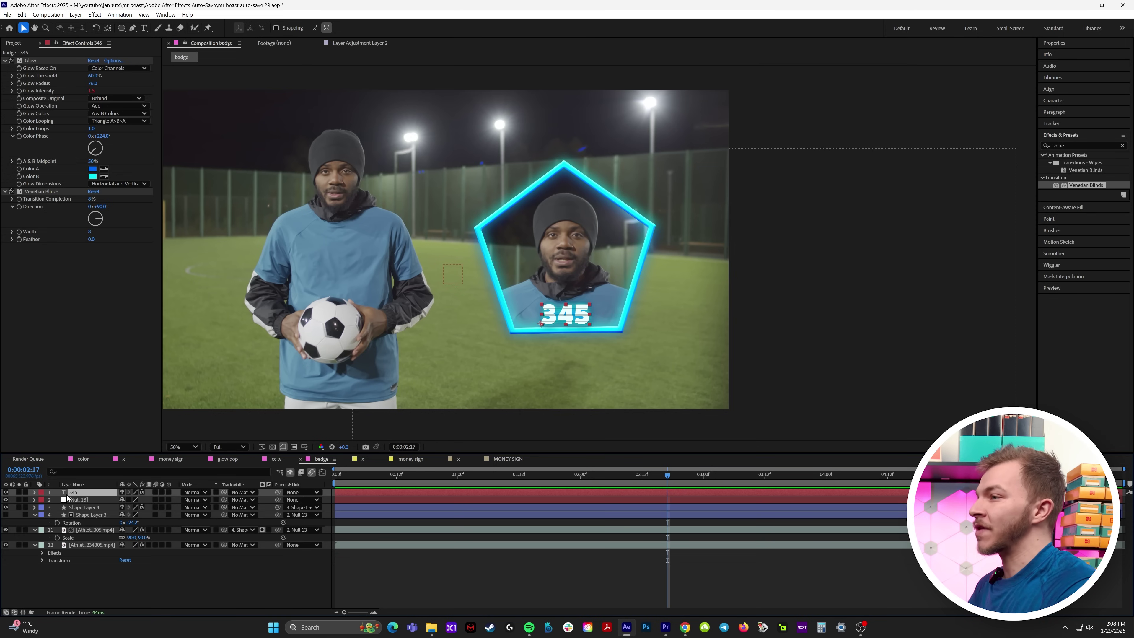
# Parent the 345 text to the null, scale the null to 98% and reposition the badge beside the player
pyautogui.click(82, 500)
pyautogui.moveTo(452, 278); pyautogui.dragTo(487, 256)
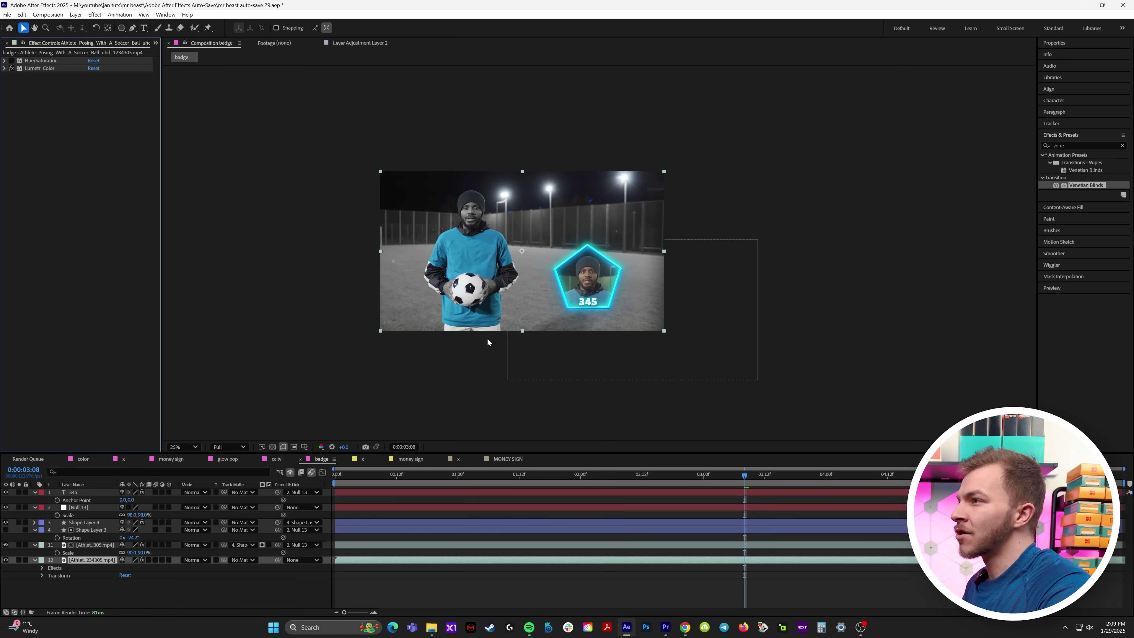
pyautogui.scroll(1, 487, 342)
pyautogui.moveTo(466, 349); pyautogui.dragTo(549, 350)
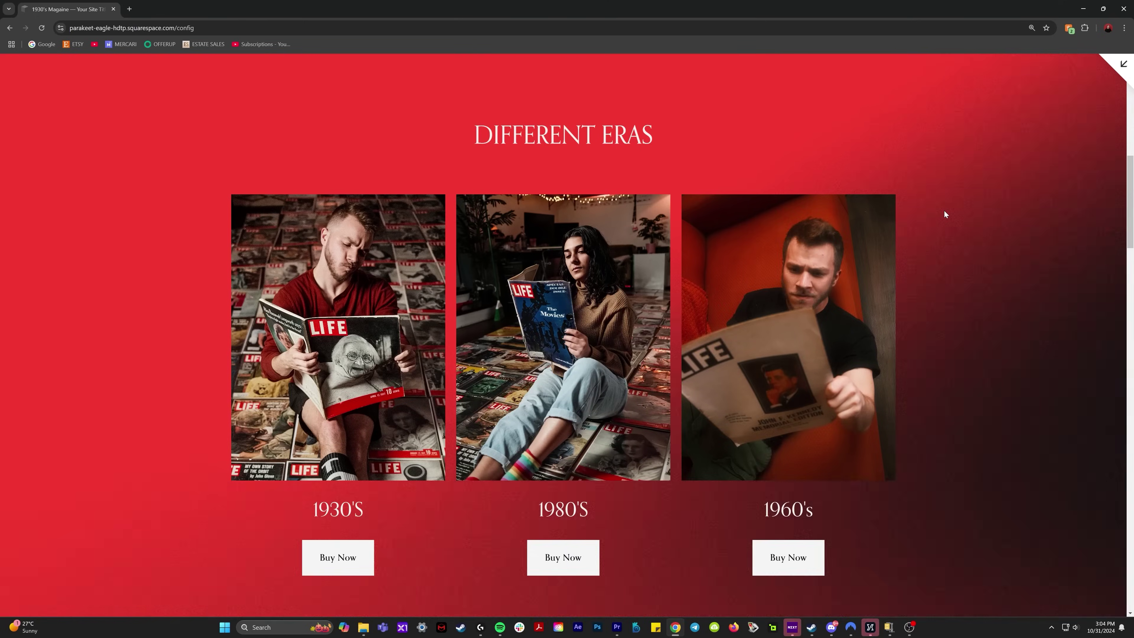
# Switch to the Squarespace magazine site, adjust the two-reader background image's focal point and apply a bow-tie-like 1:1 shape to the Apollo 12 magazine photo
pyautogui.scroll(-8, 943, 210)
pyautogui.scroll(-14, 944, 210)
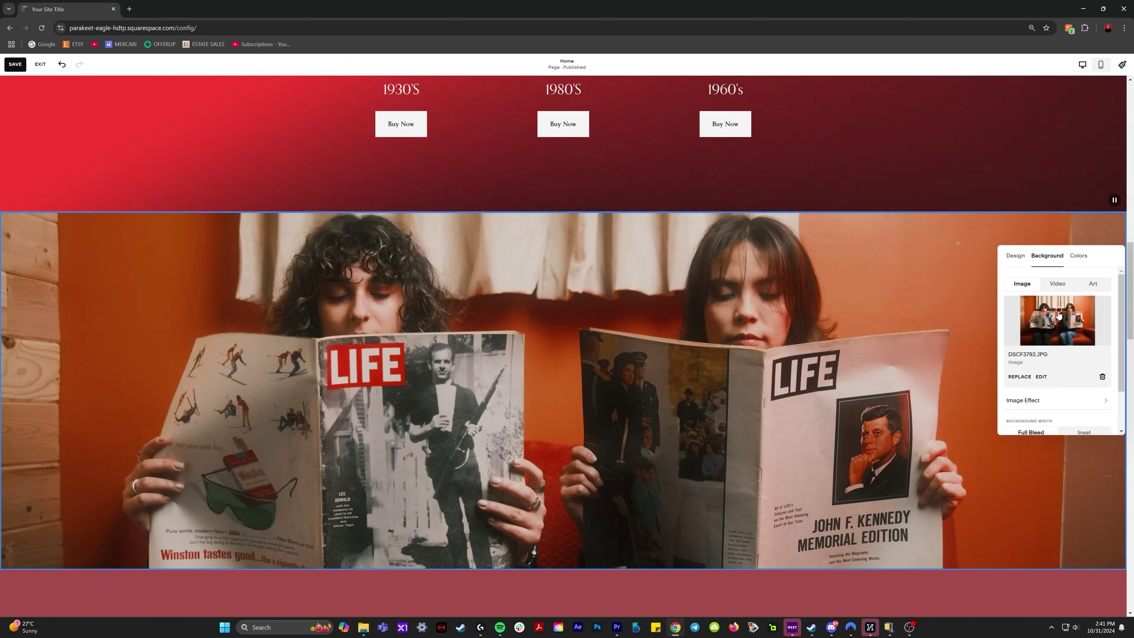
pyautogui.moveTo(1058, 309); pyautogui.dragTo(1059, 316)
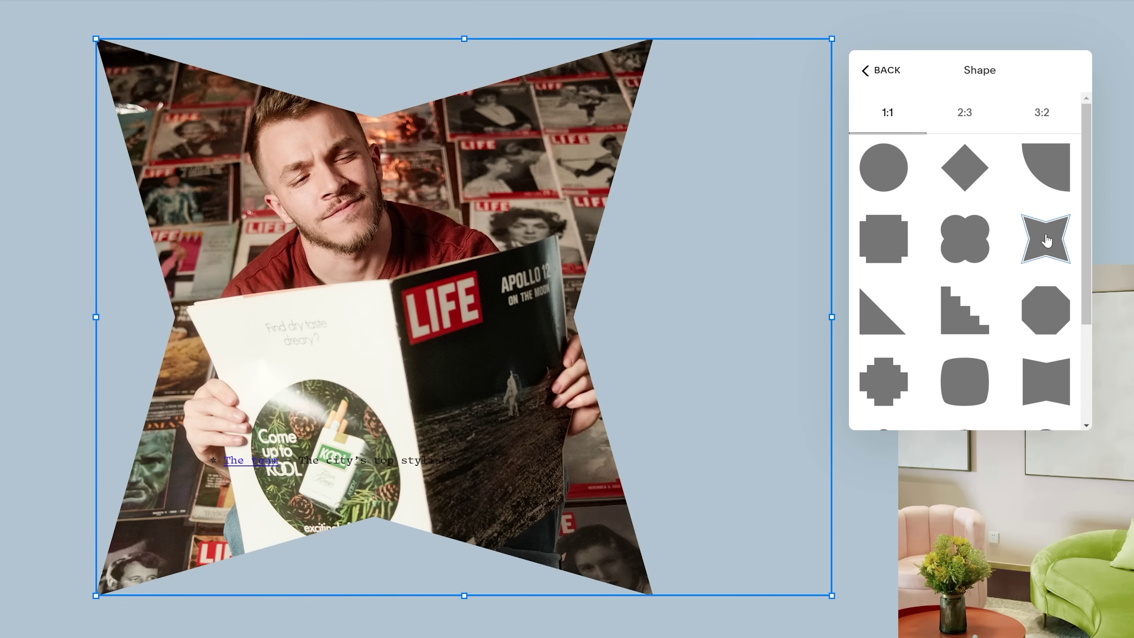
pyautogui.click(1045, 381)
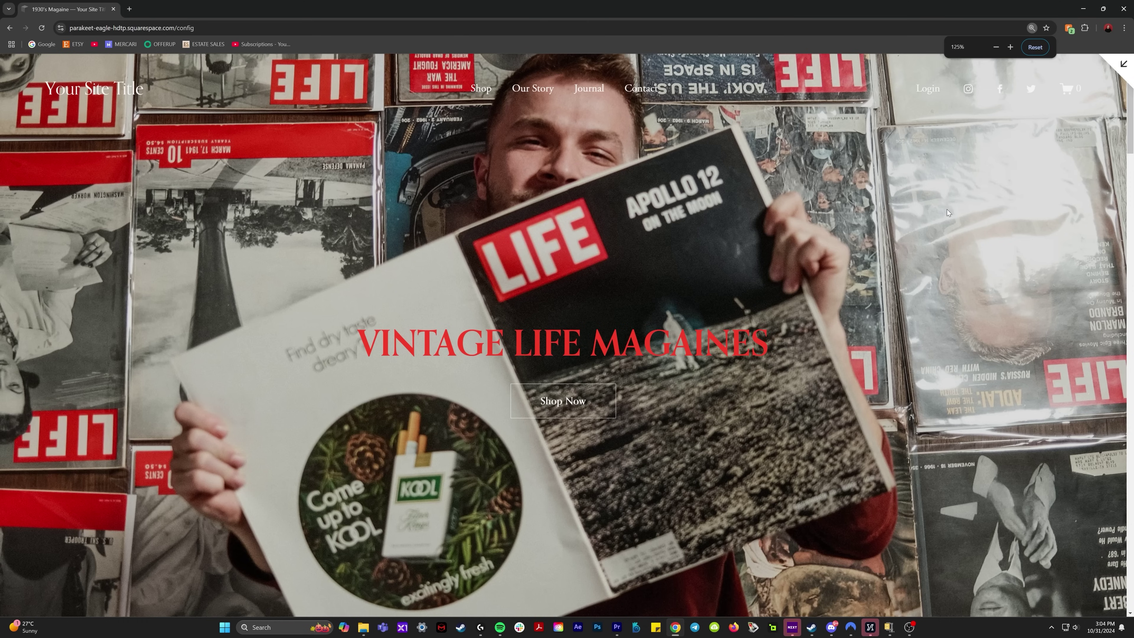
# Review the magazine site's home page and Squarespace's Online Stores page down to the flexible payment options
pyautogui.scroll(-7, 944, 211)
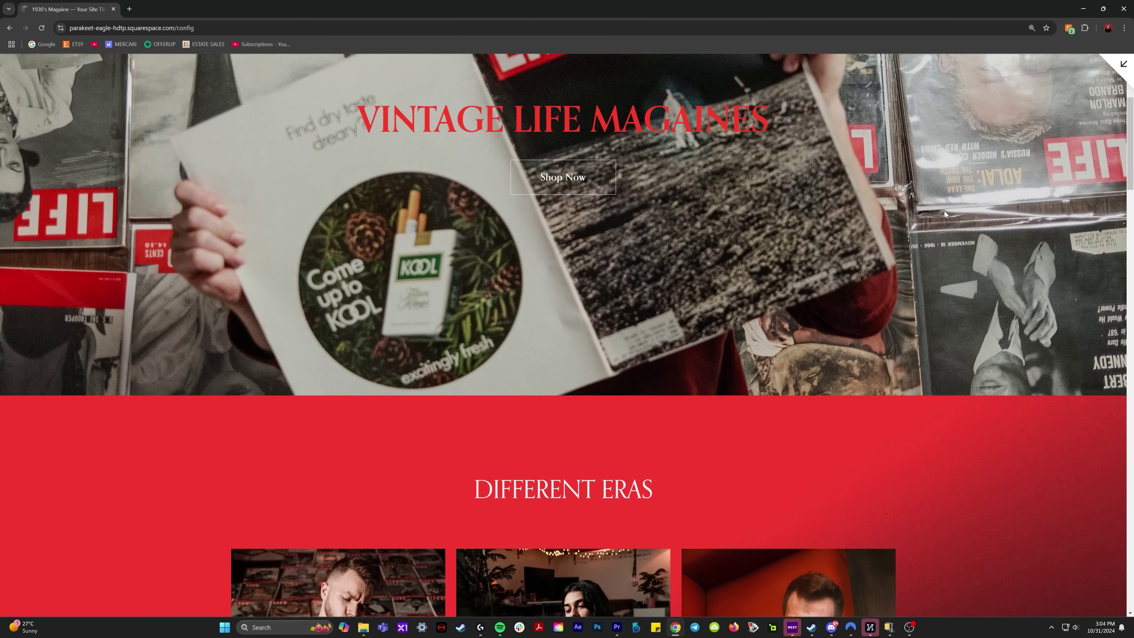
pyautogui.scroll(-5, 945, 211)
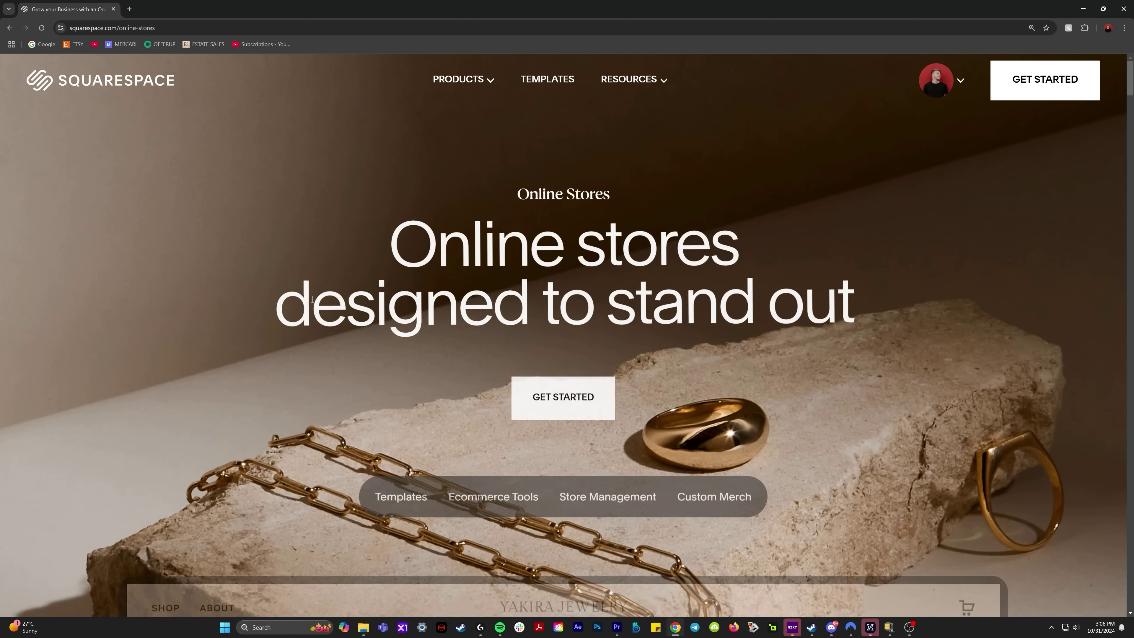
pyautogui.scroll(-10, 974, 408)
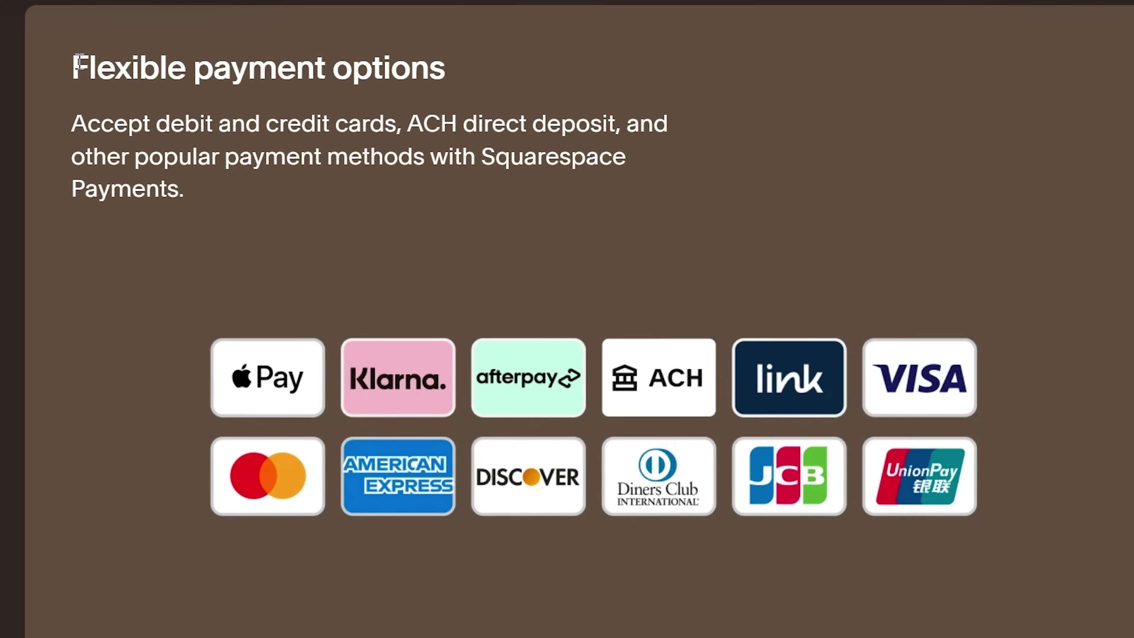
pyautogui.moveTo(78, 71); pyautogui.dragTo(465, 72)
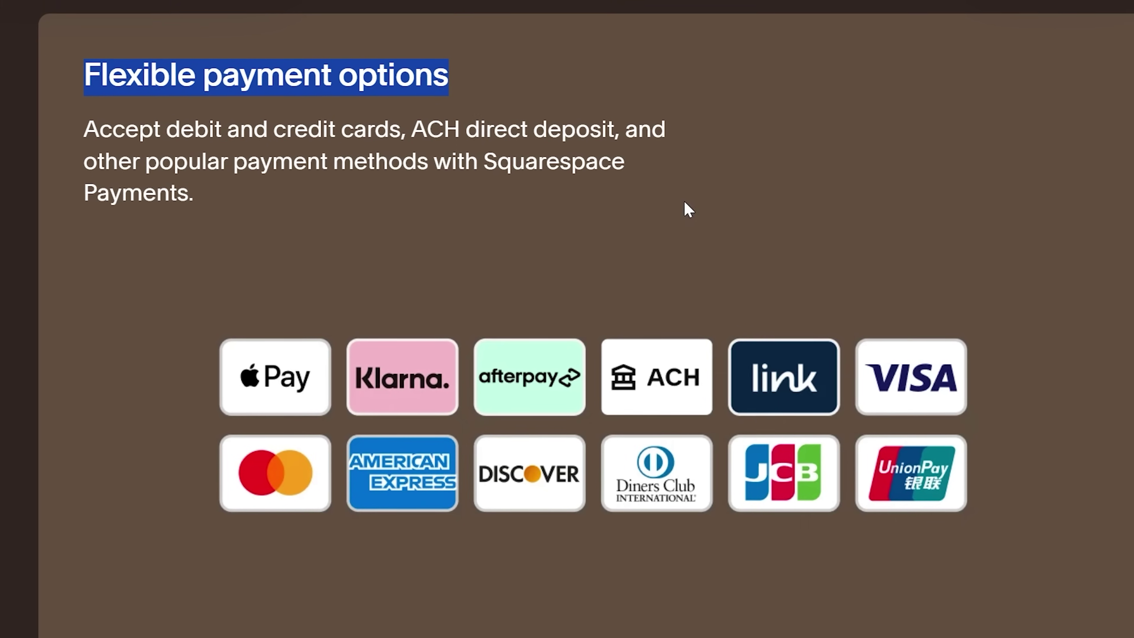